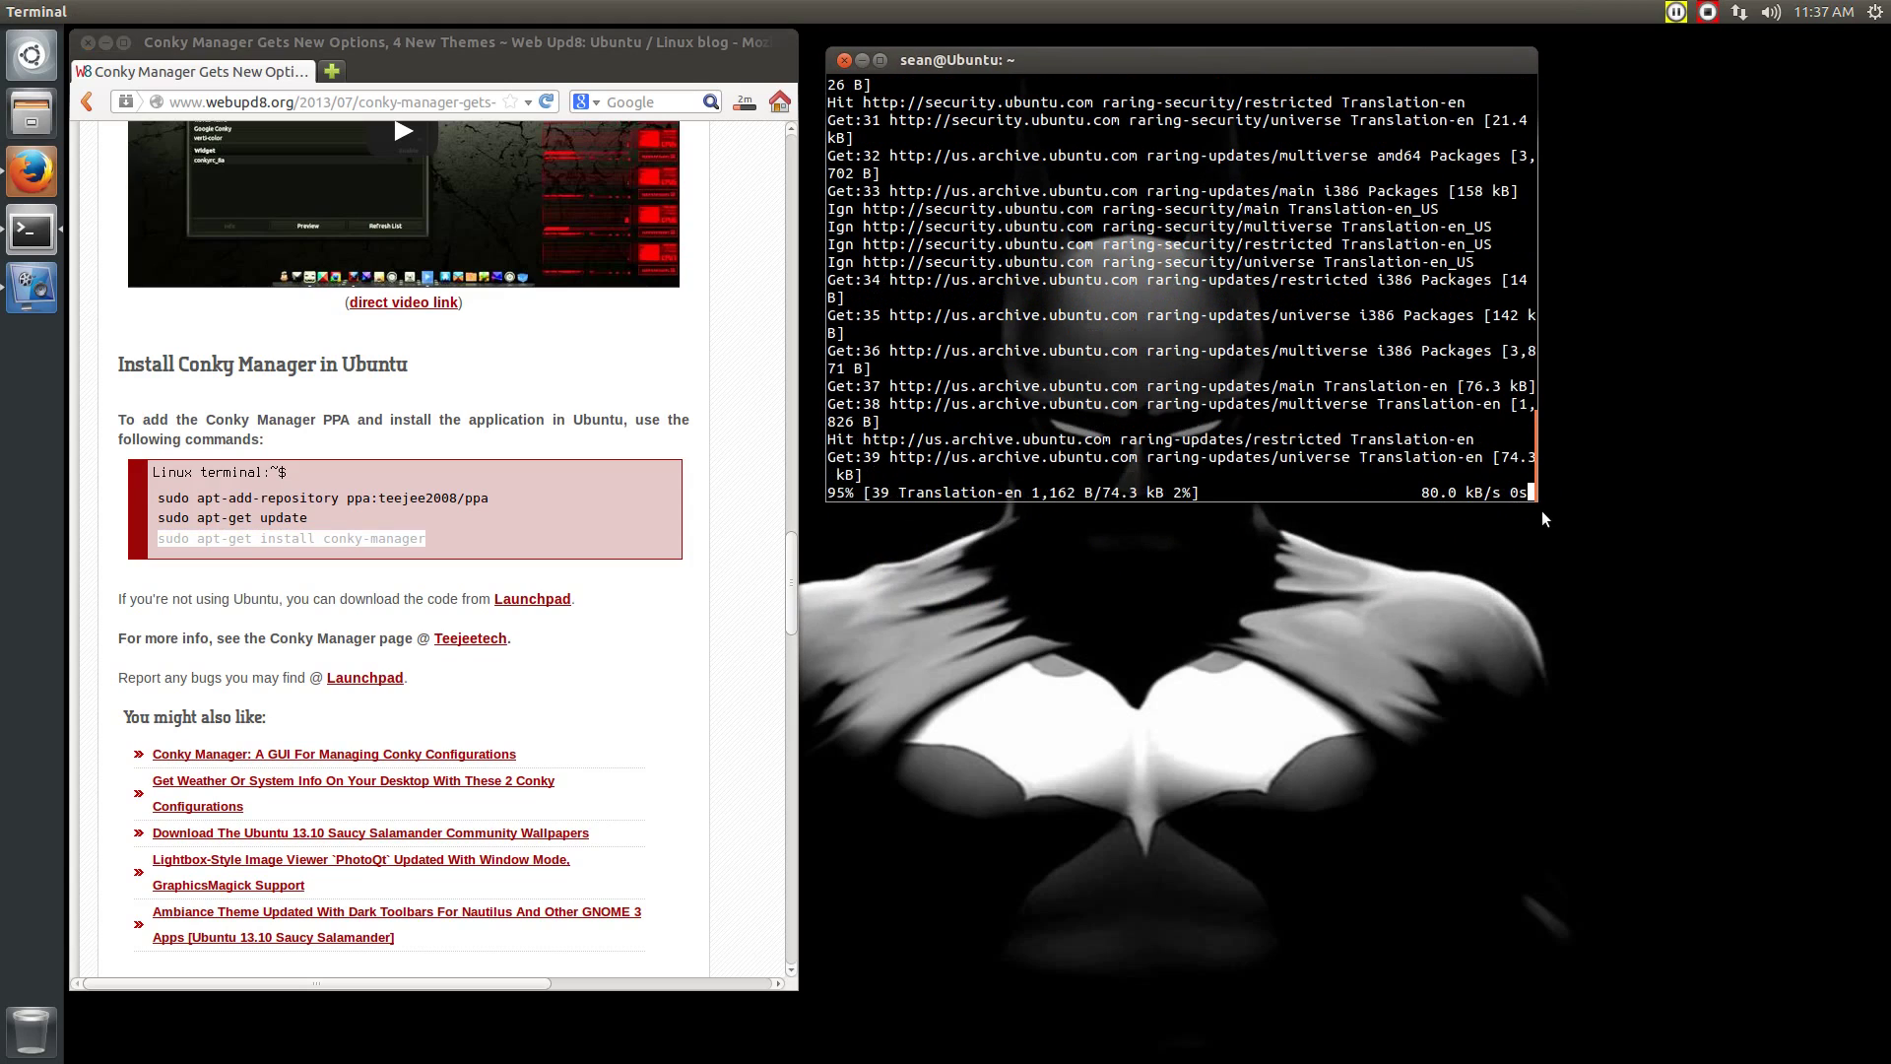
Enlarge the terminal window and run sudo apt-get install conky-manager on a cleared screen
drag(1538, 502, 1865, 608)
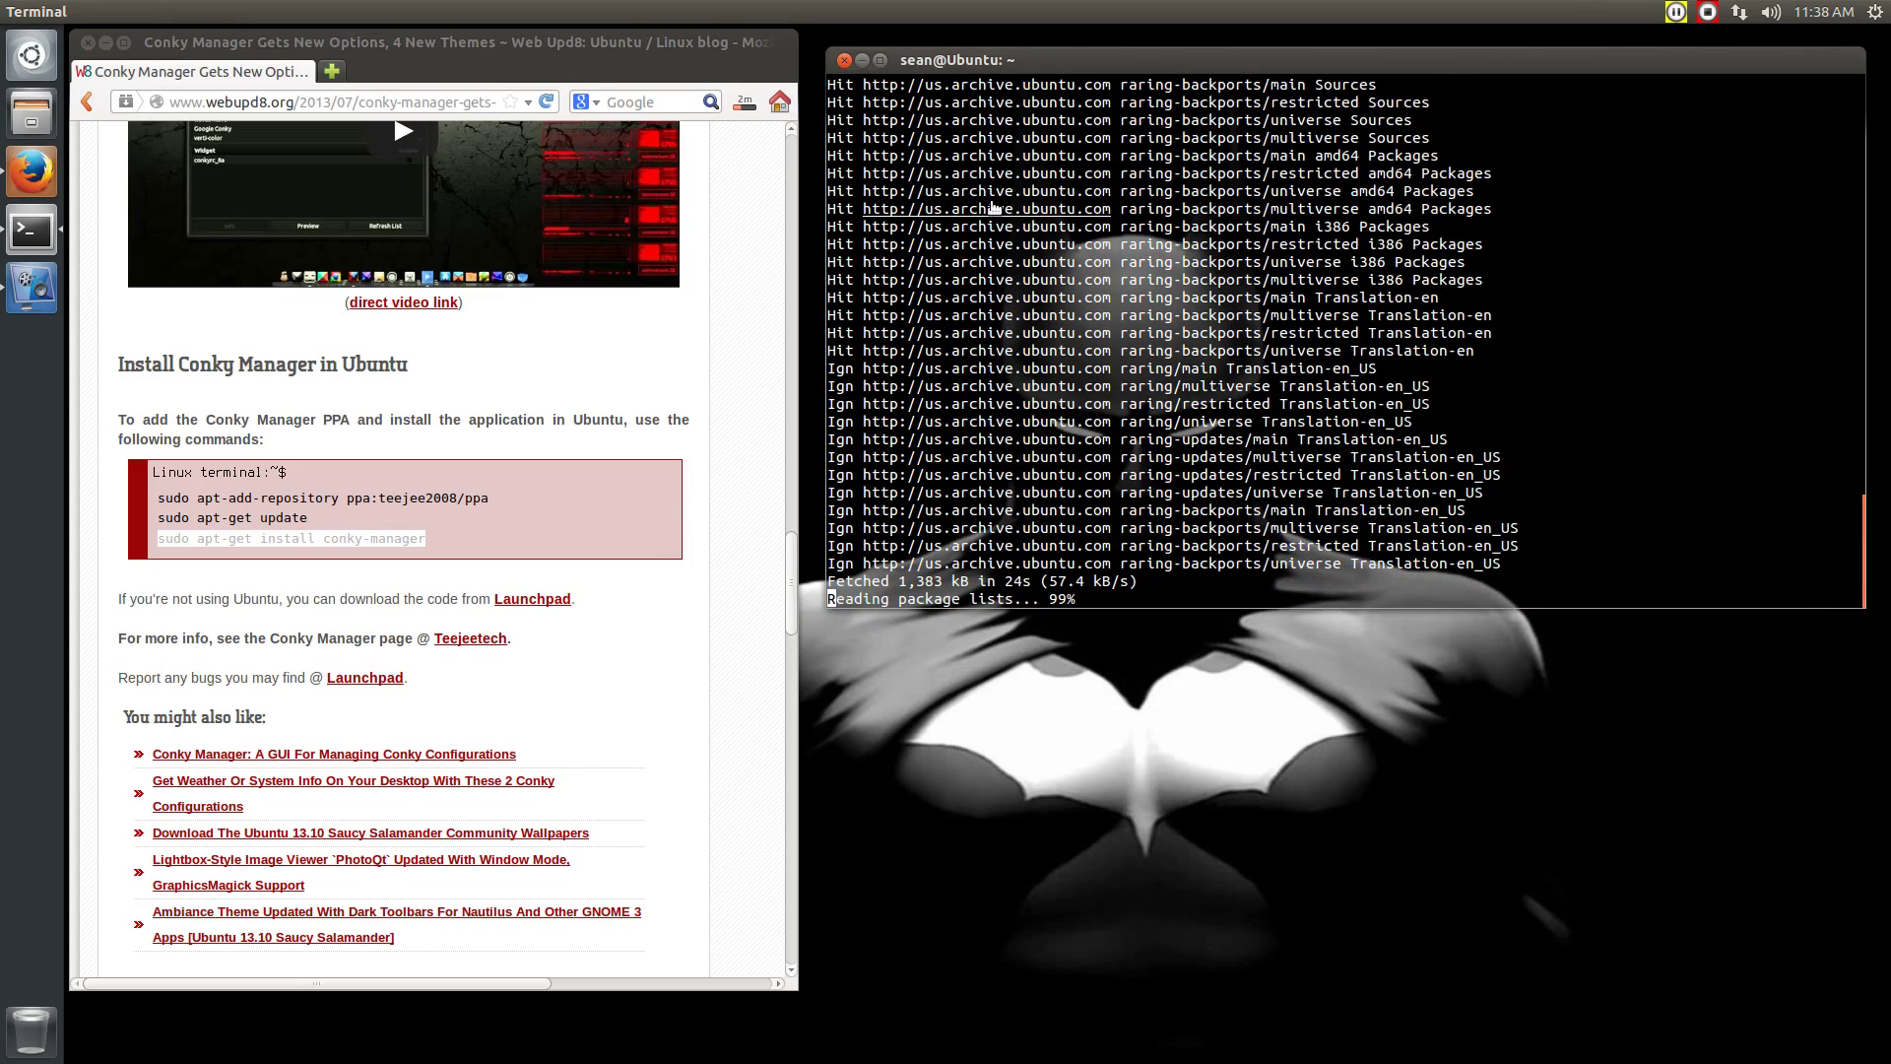
key(ctrl+l)
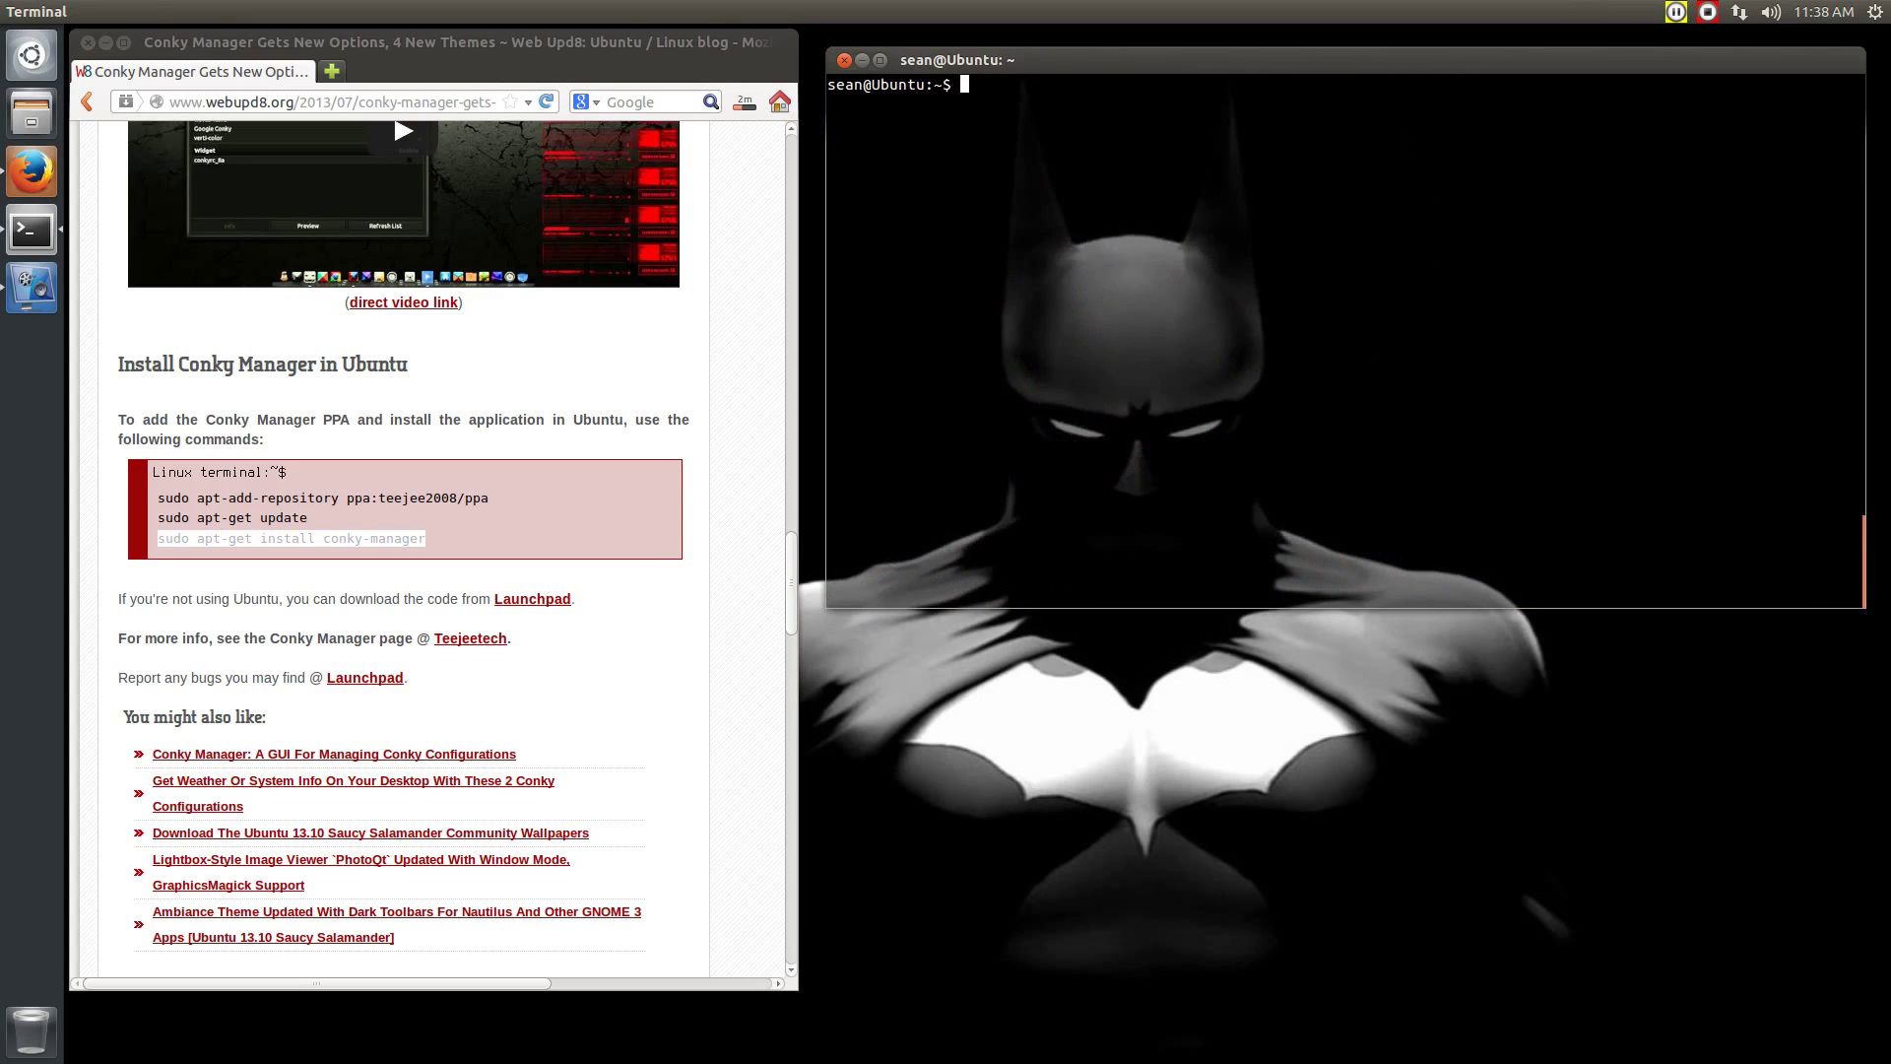
right_click(1016, 128)
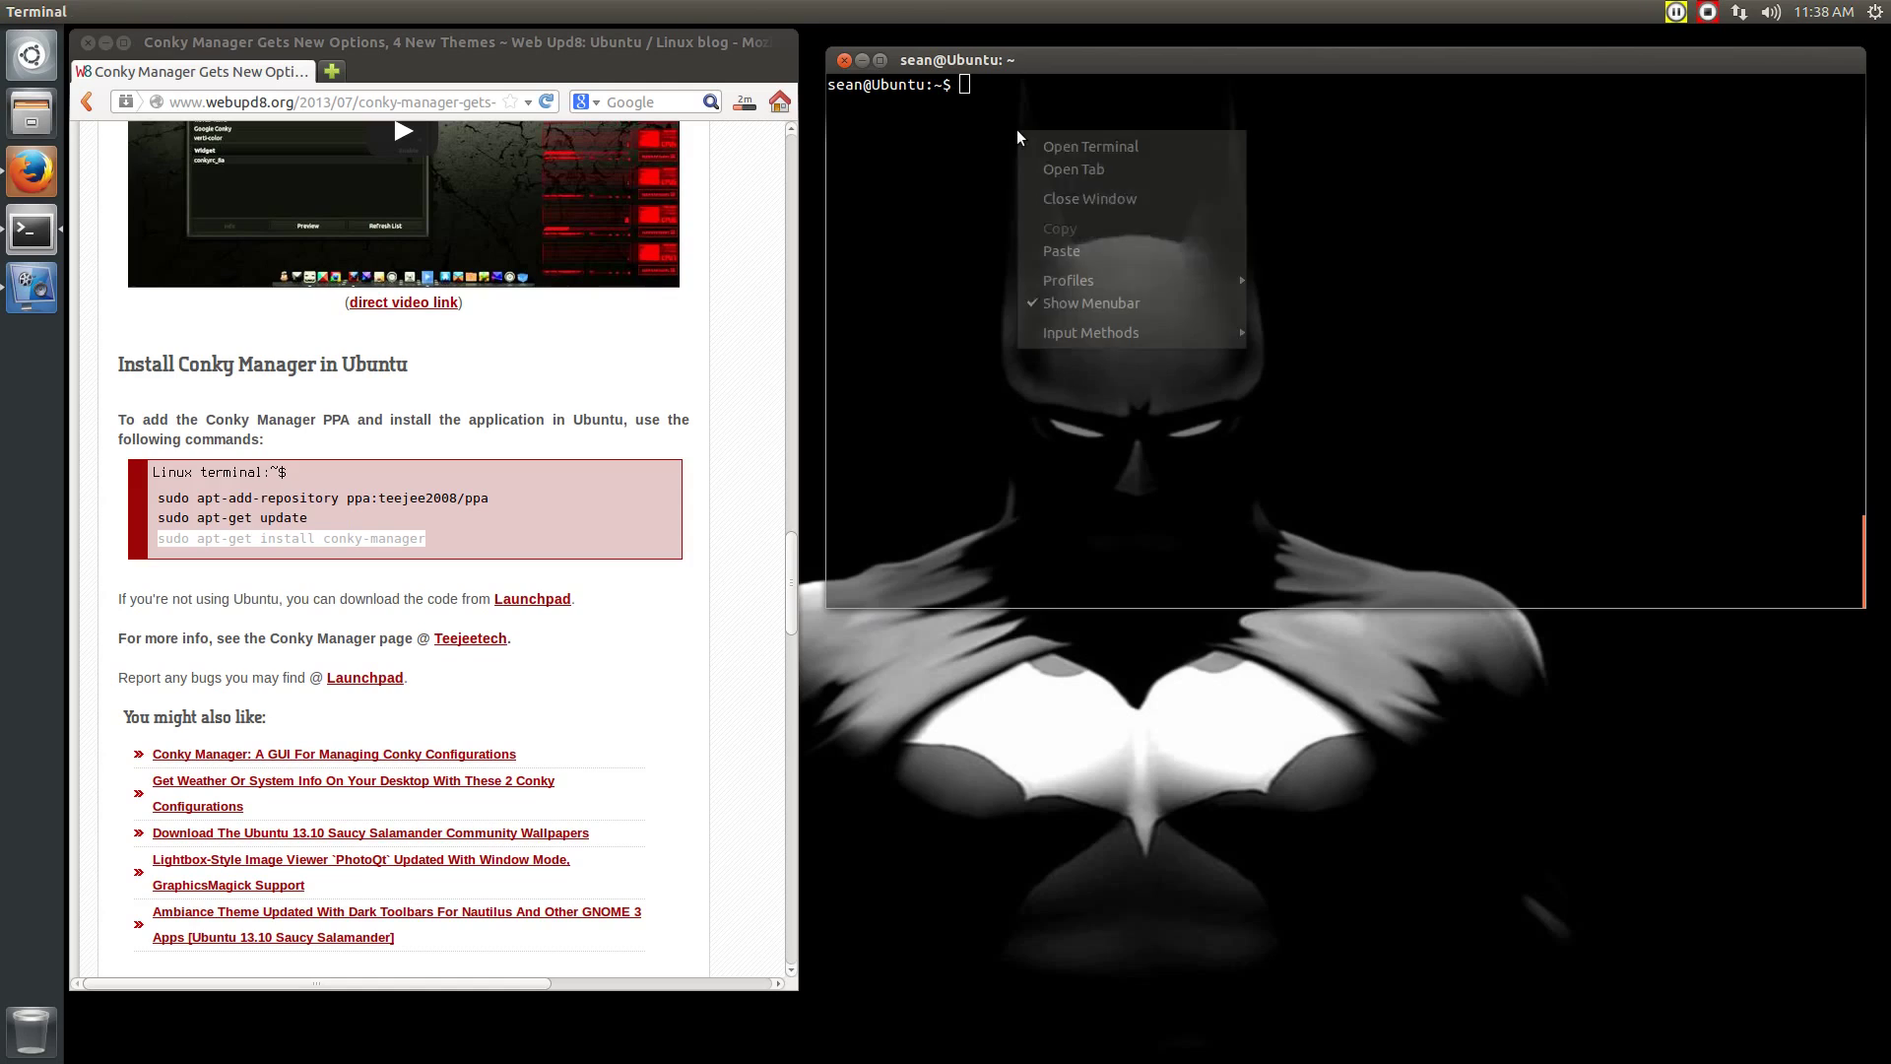
click(1064, 248)
key(Return)
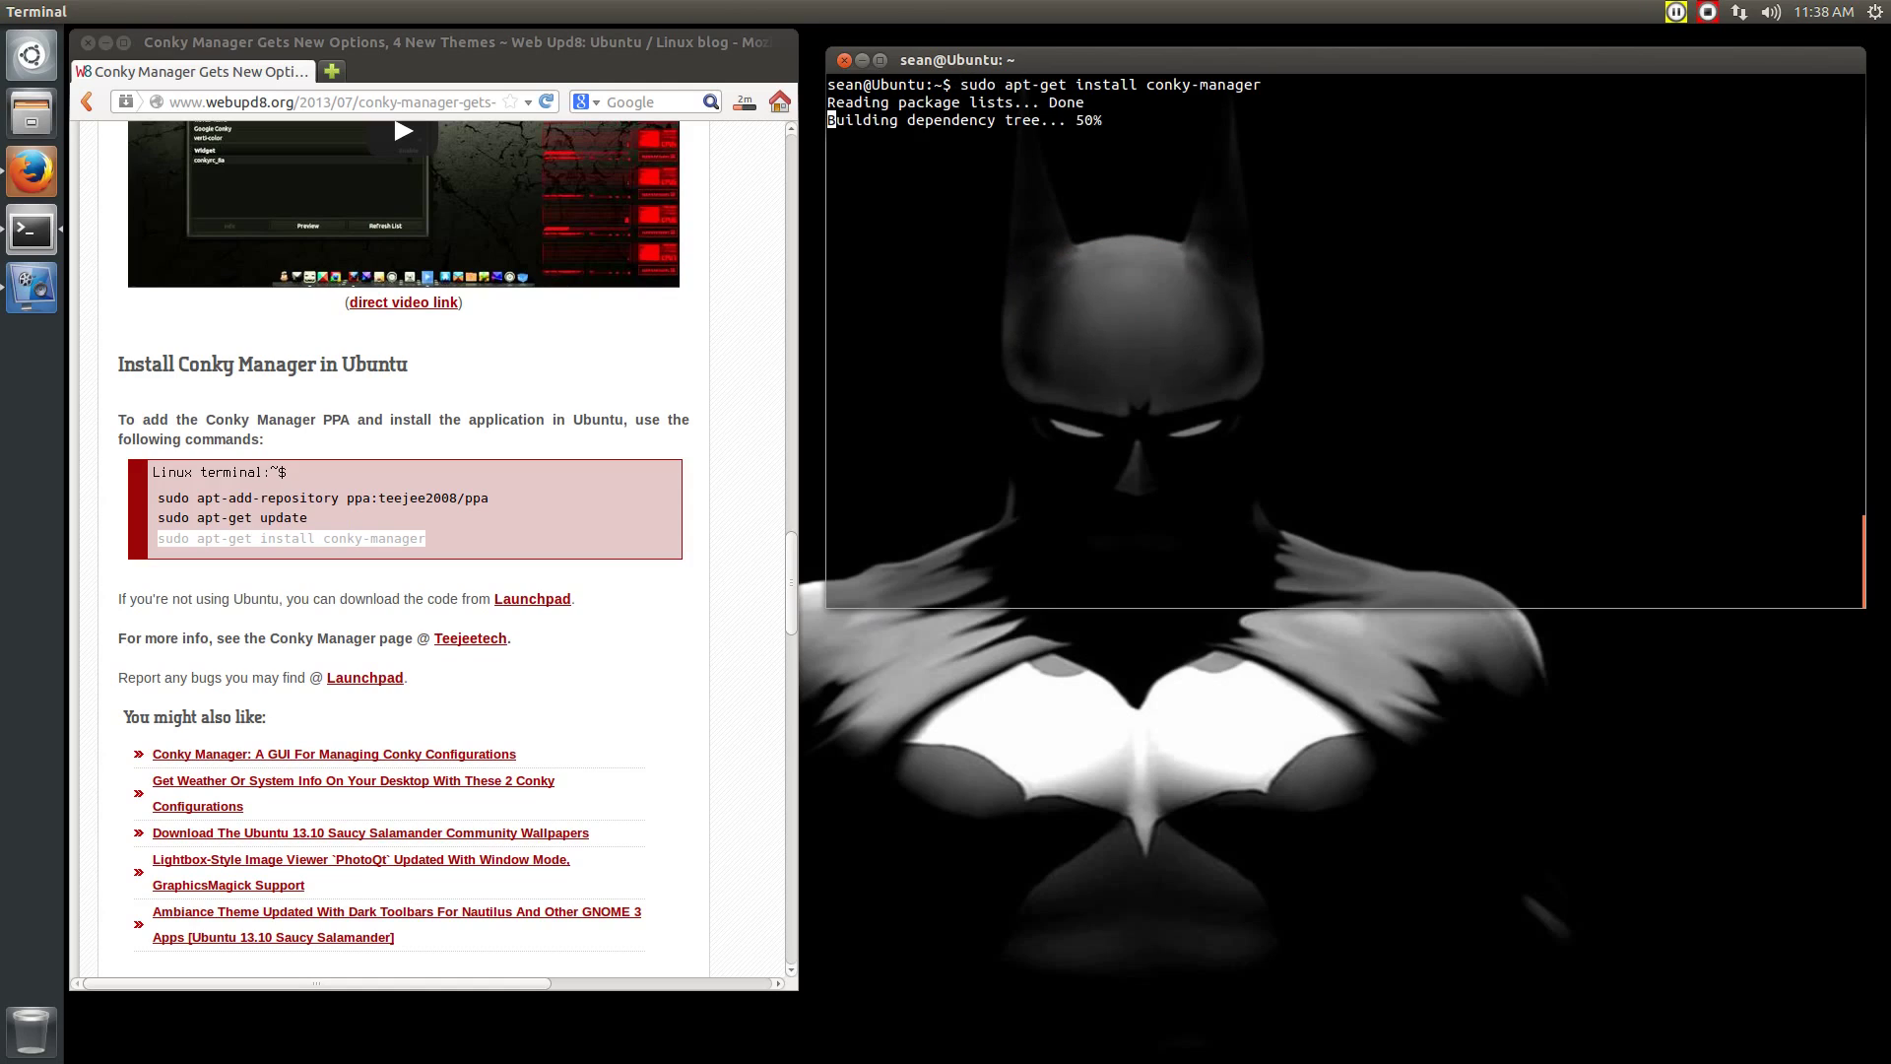
Accept the installation of Conky Manager and its extra packages, and make the terminal window taller
drag(1024, 299, 1083, 294)
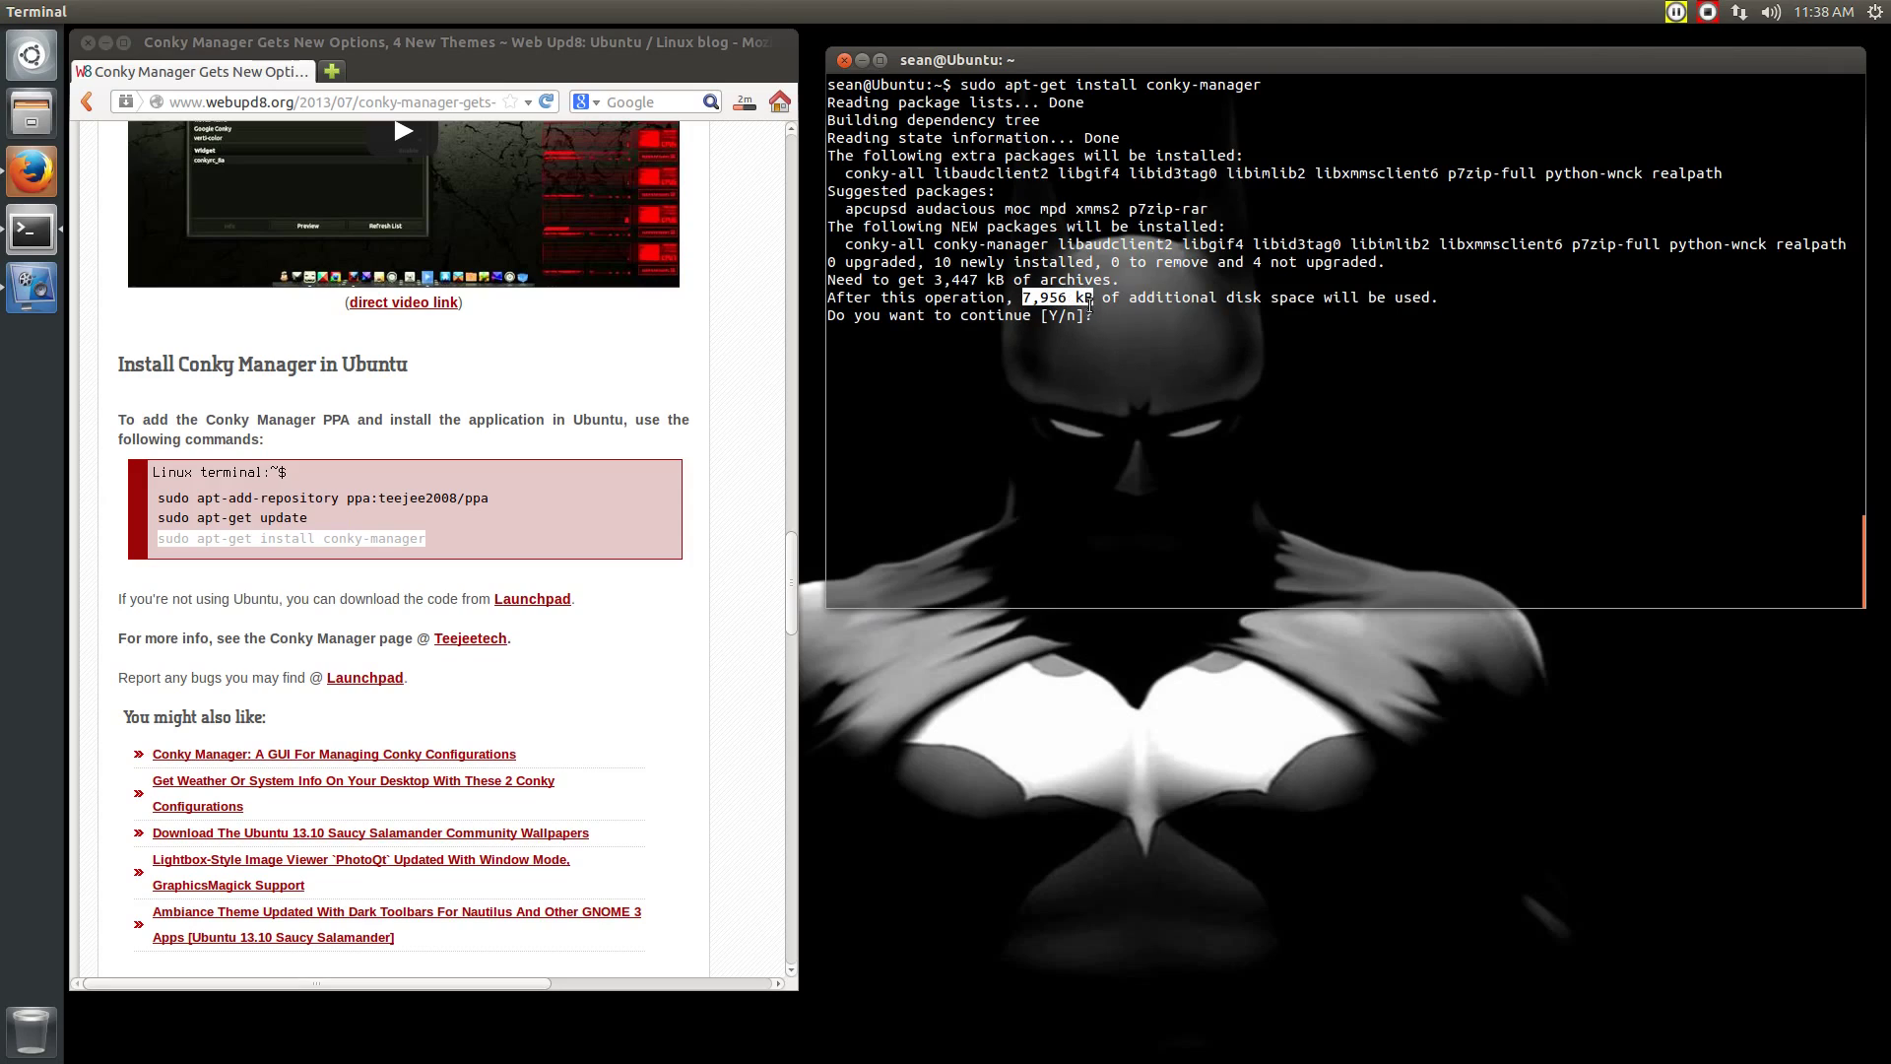
click(1097, 317)
key(Return)
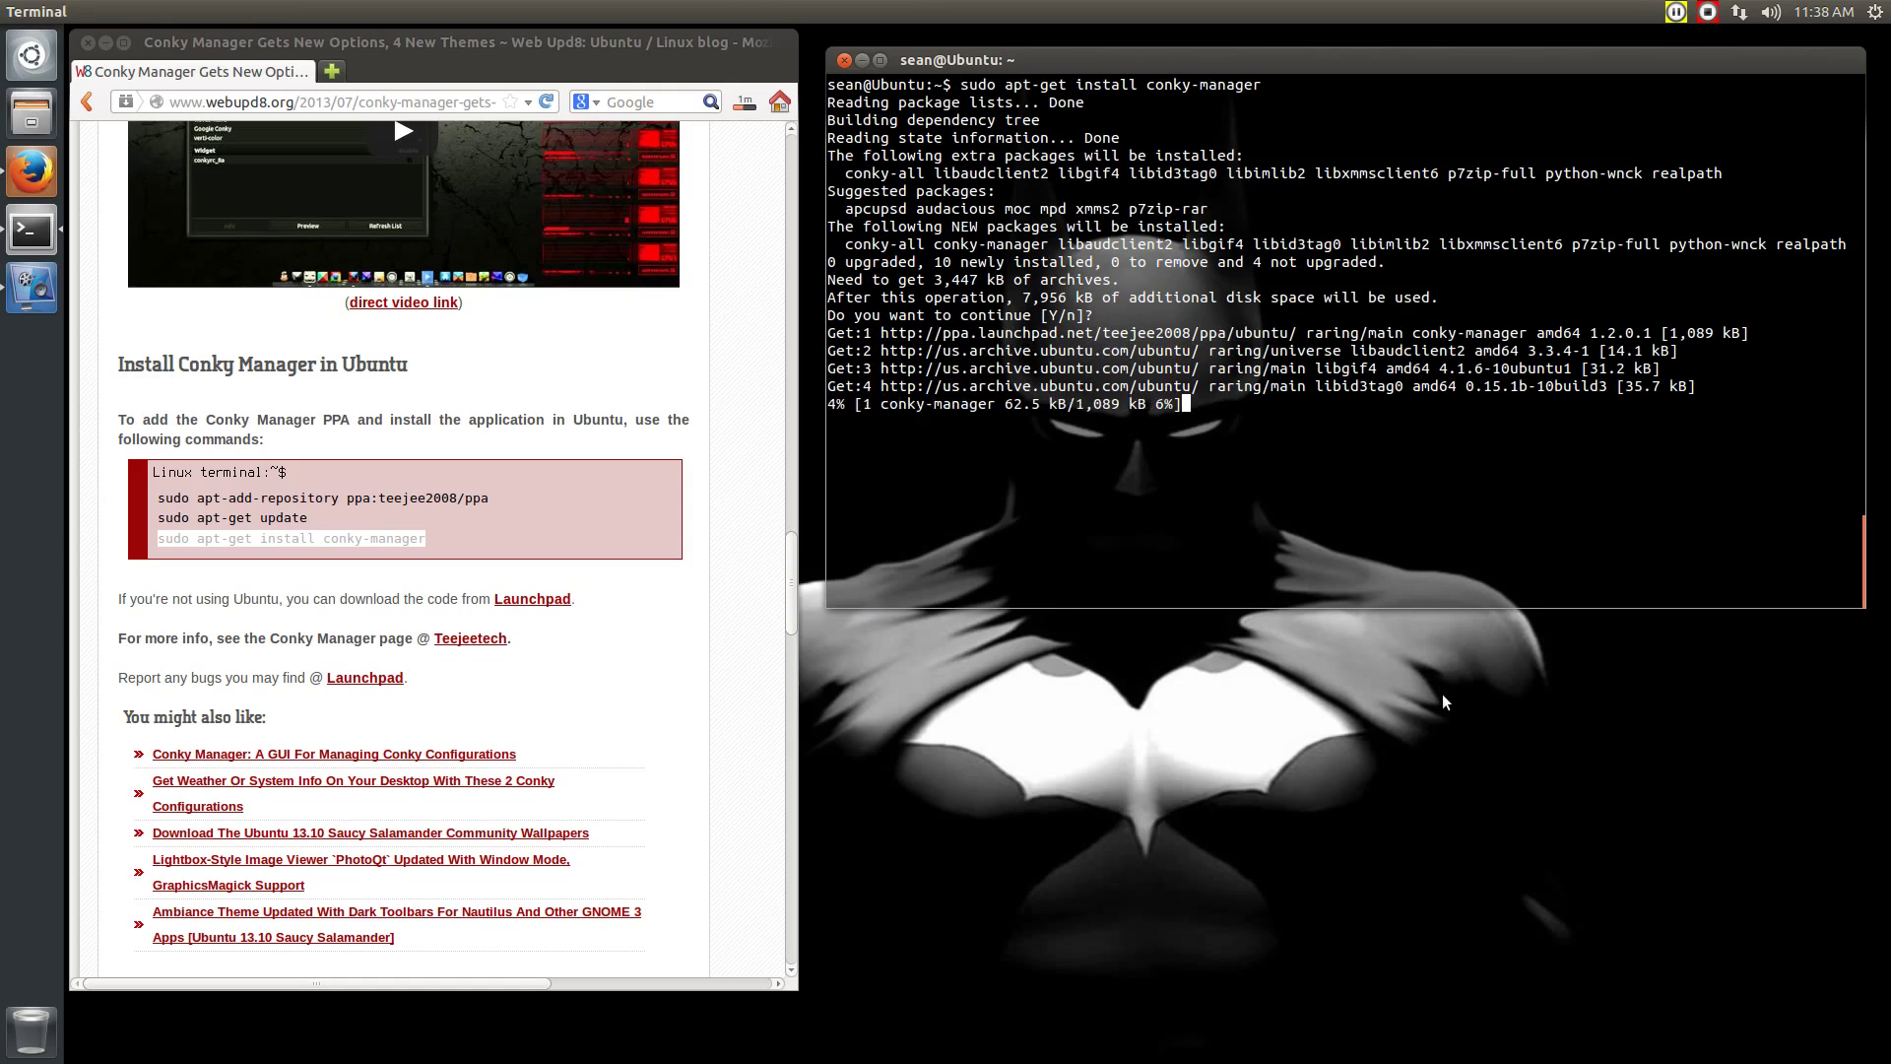
drag(1767, 605, 1740, 824)
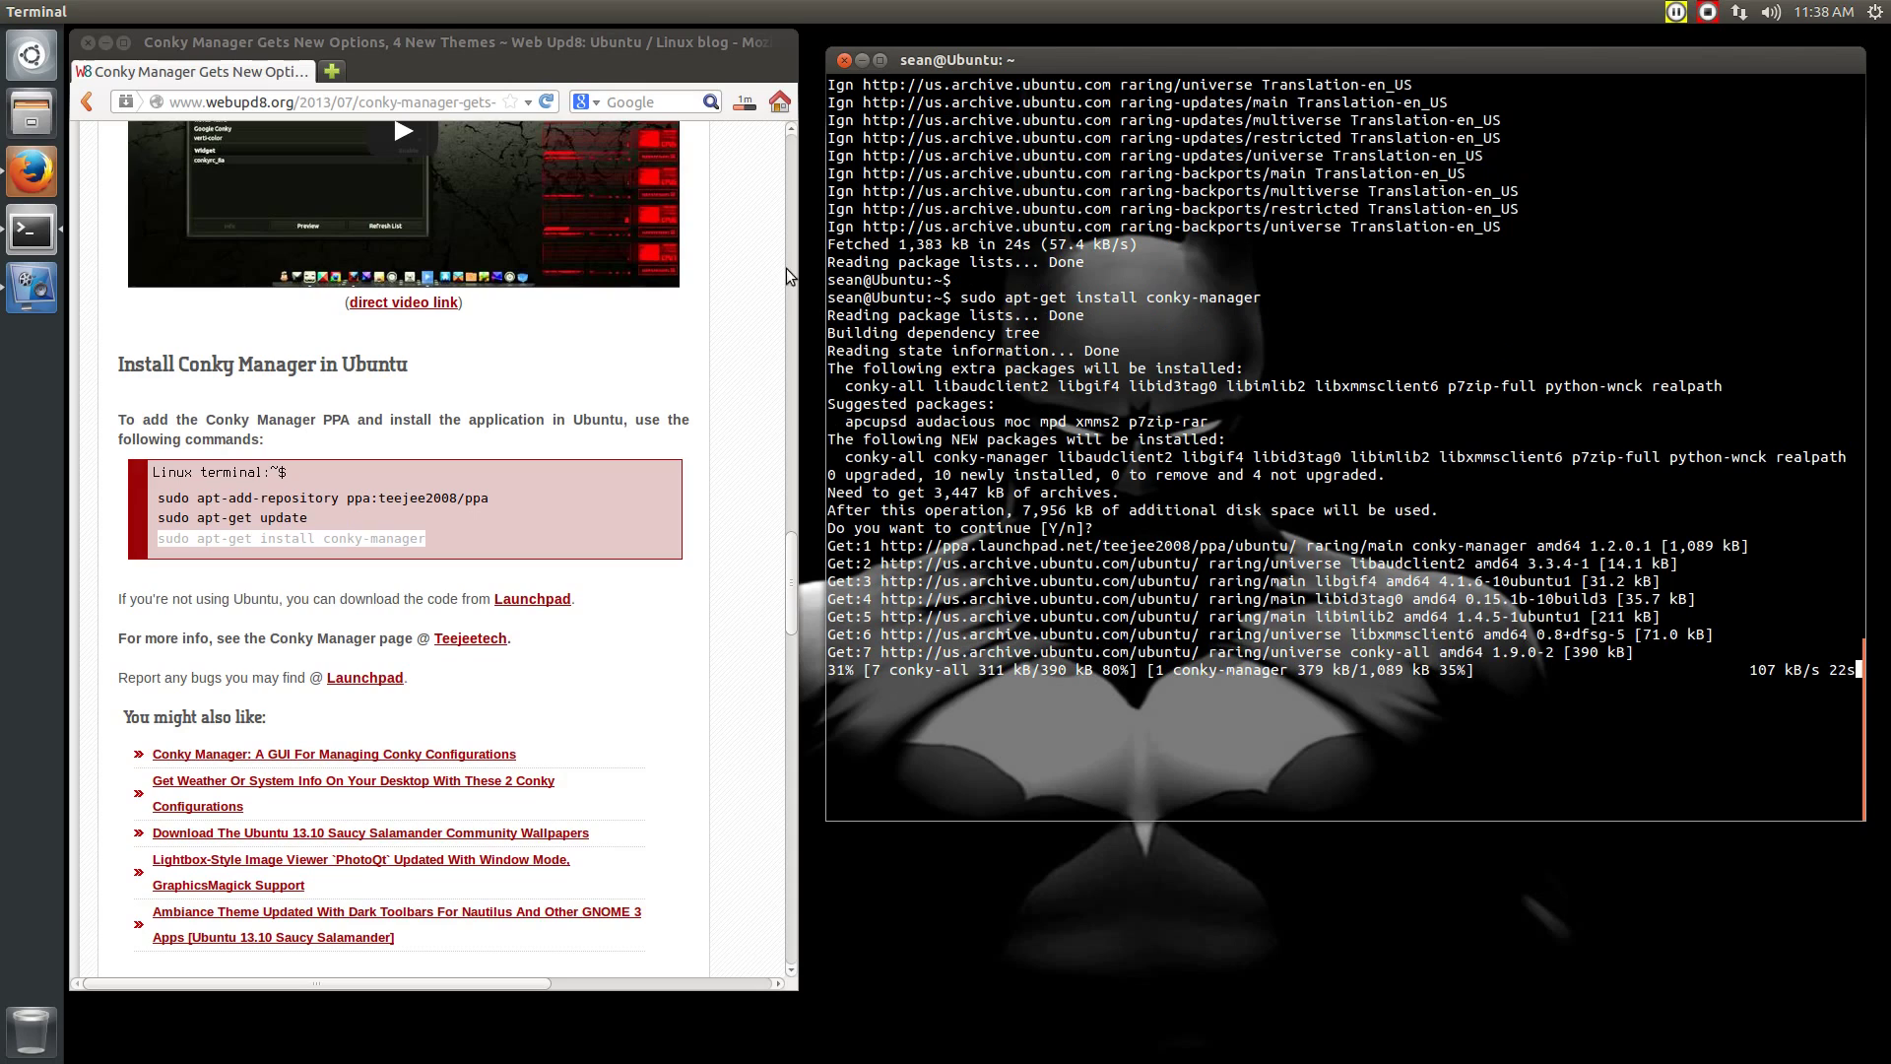
Check the theme pack download in Firefox, and clear the desktop by minimizing the terminal and closing the browser
click(741, 104)
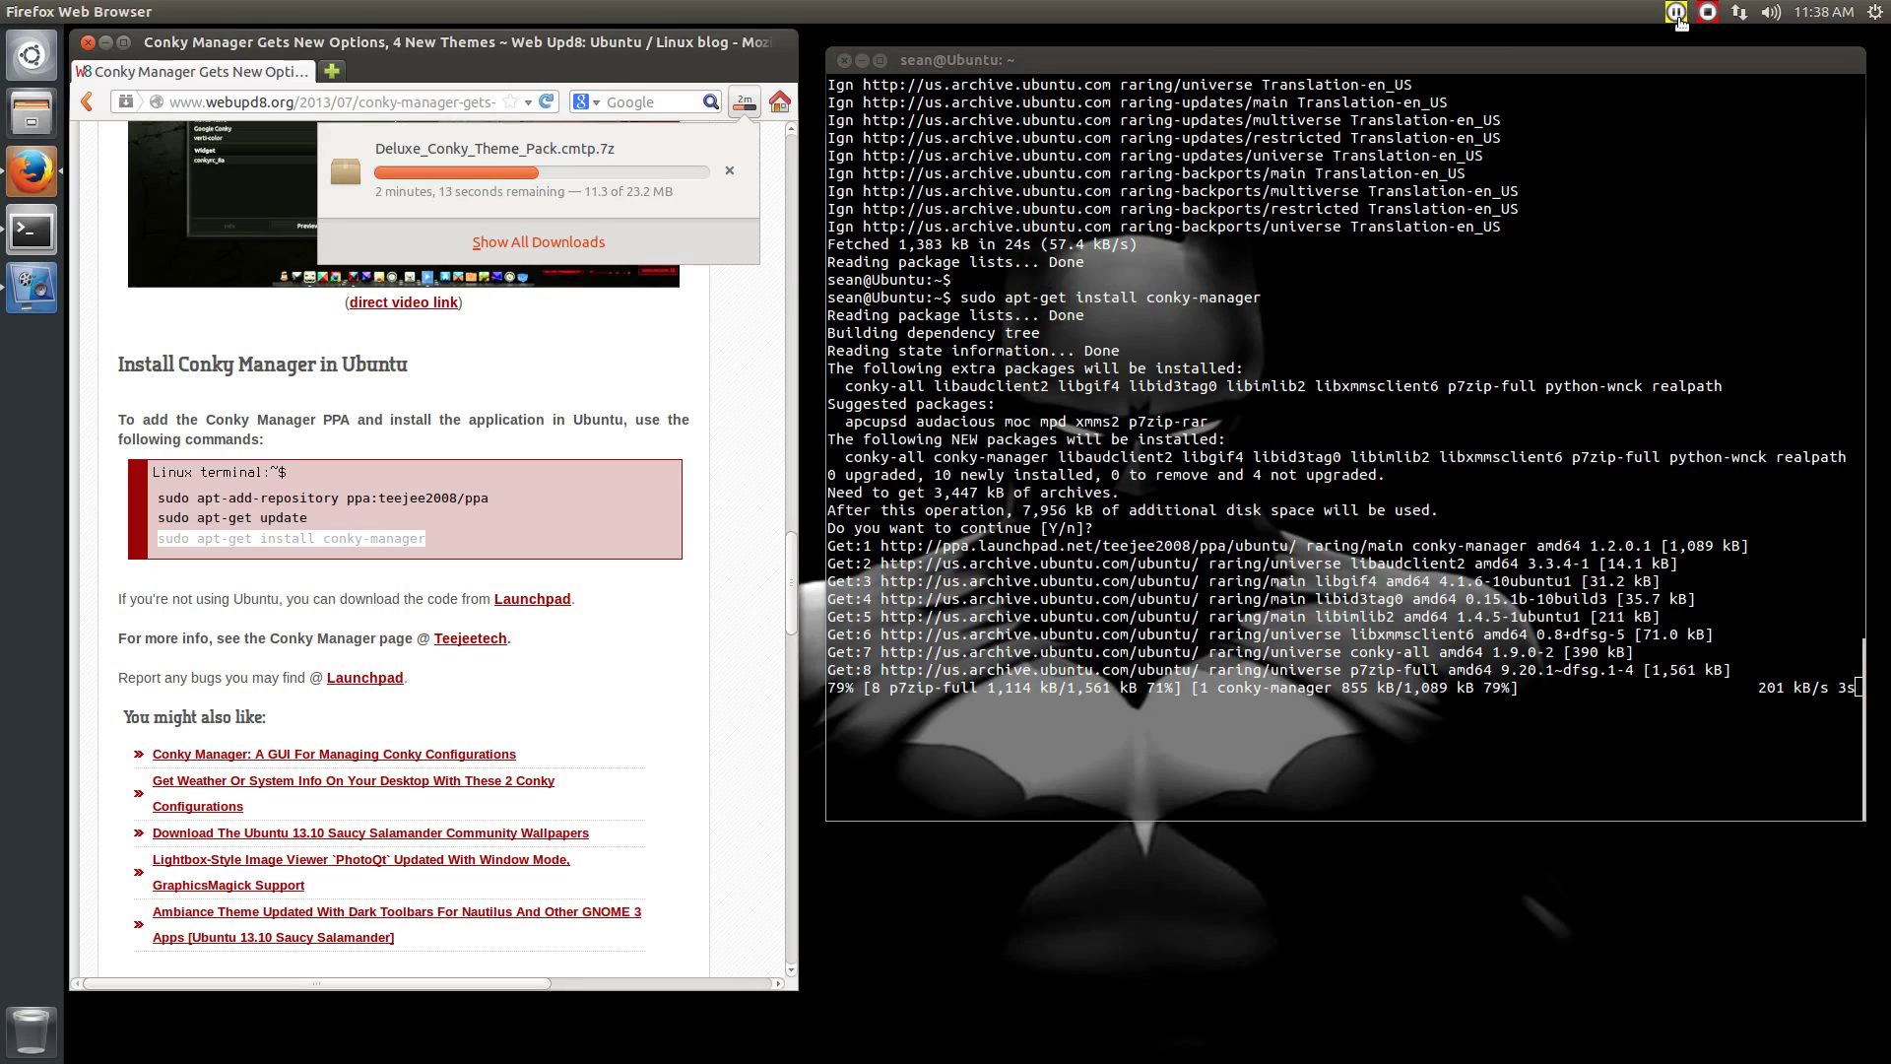
click(1676, 12)
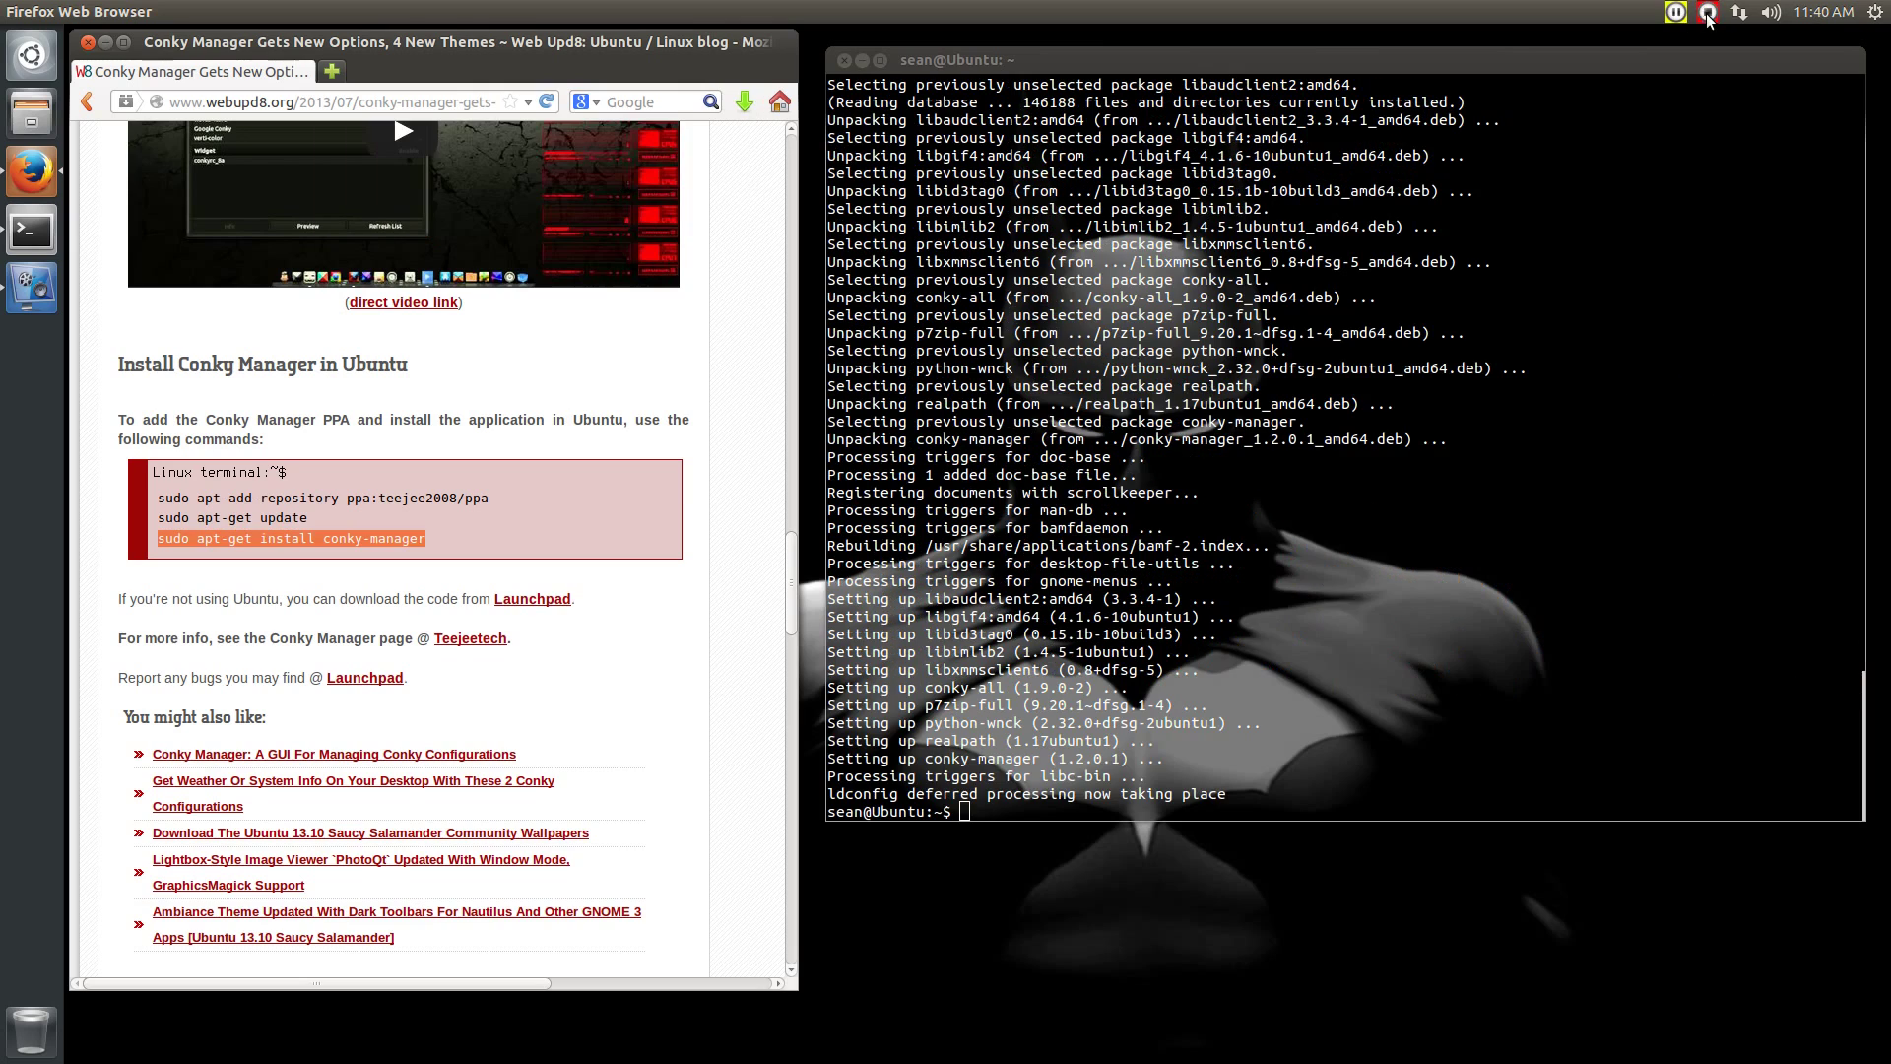
click(862, 61)
click(745, 101)
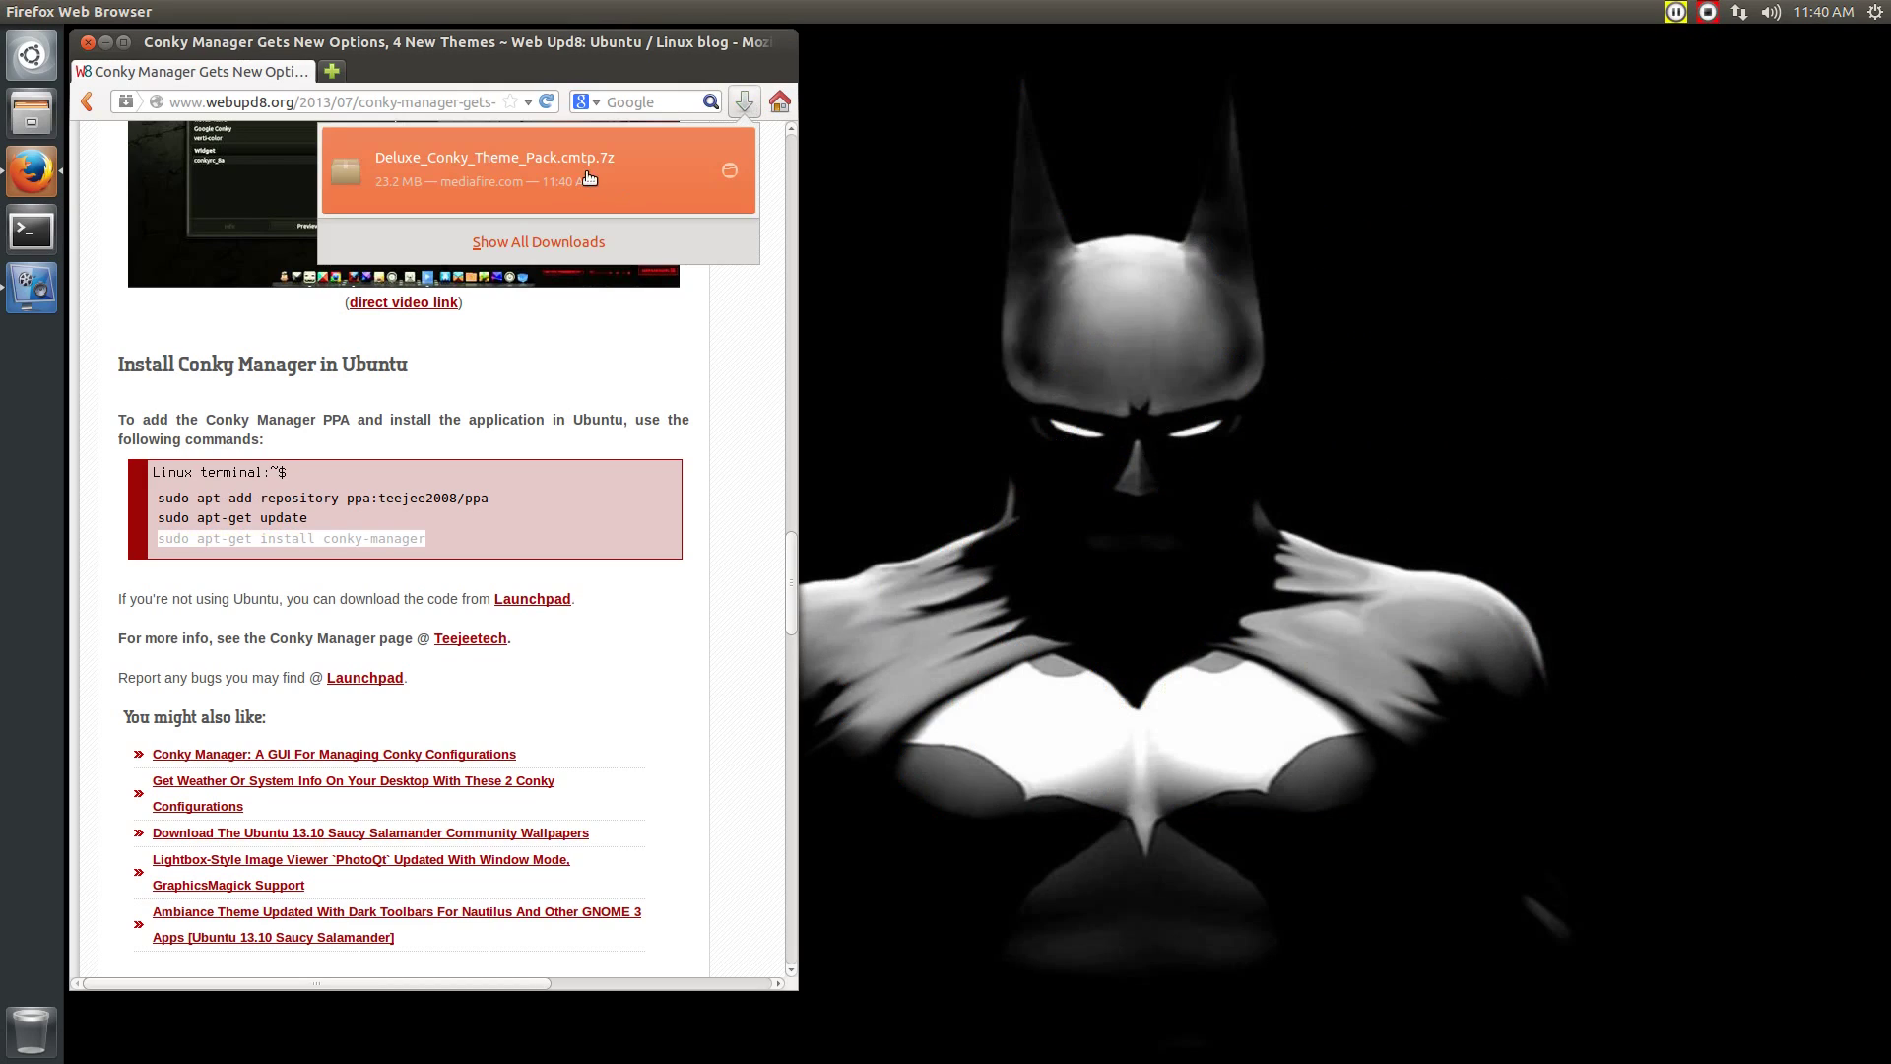
click(87, 42)
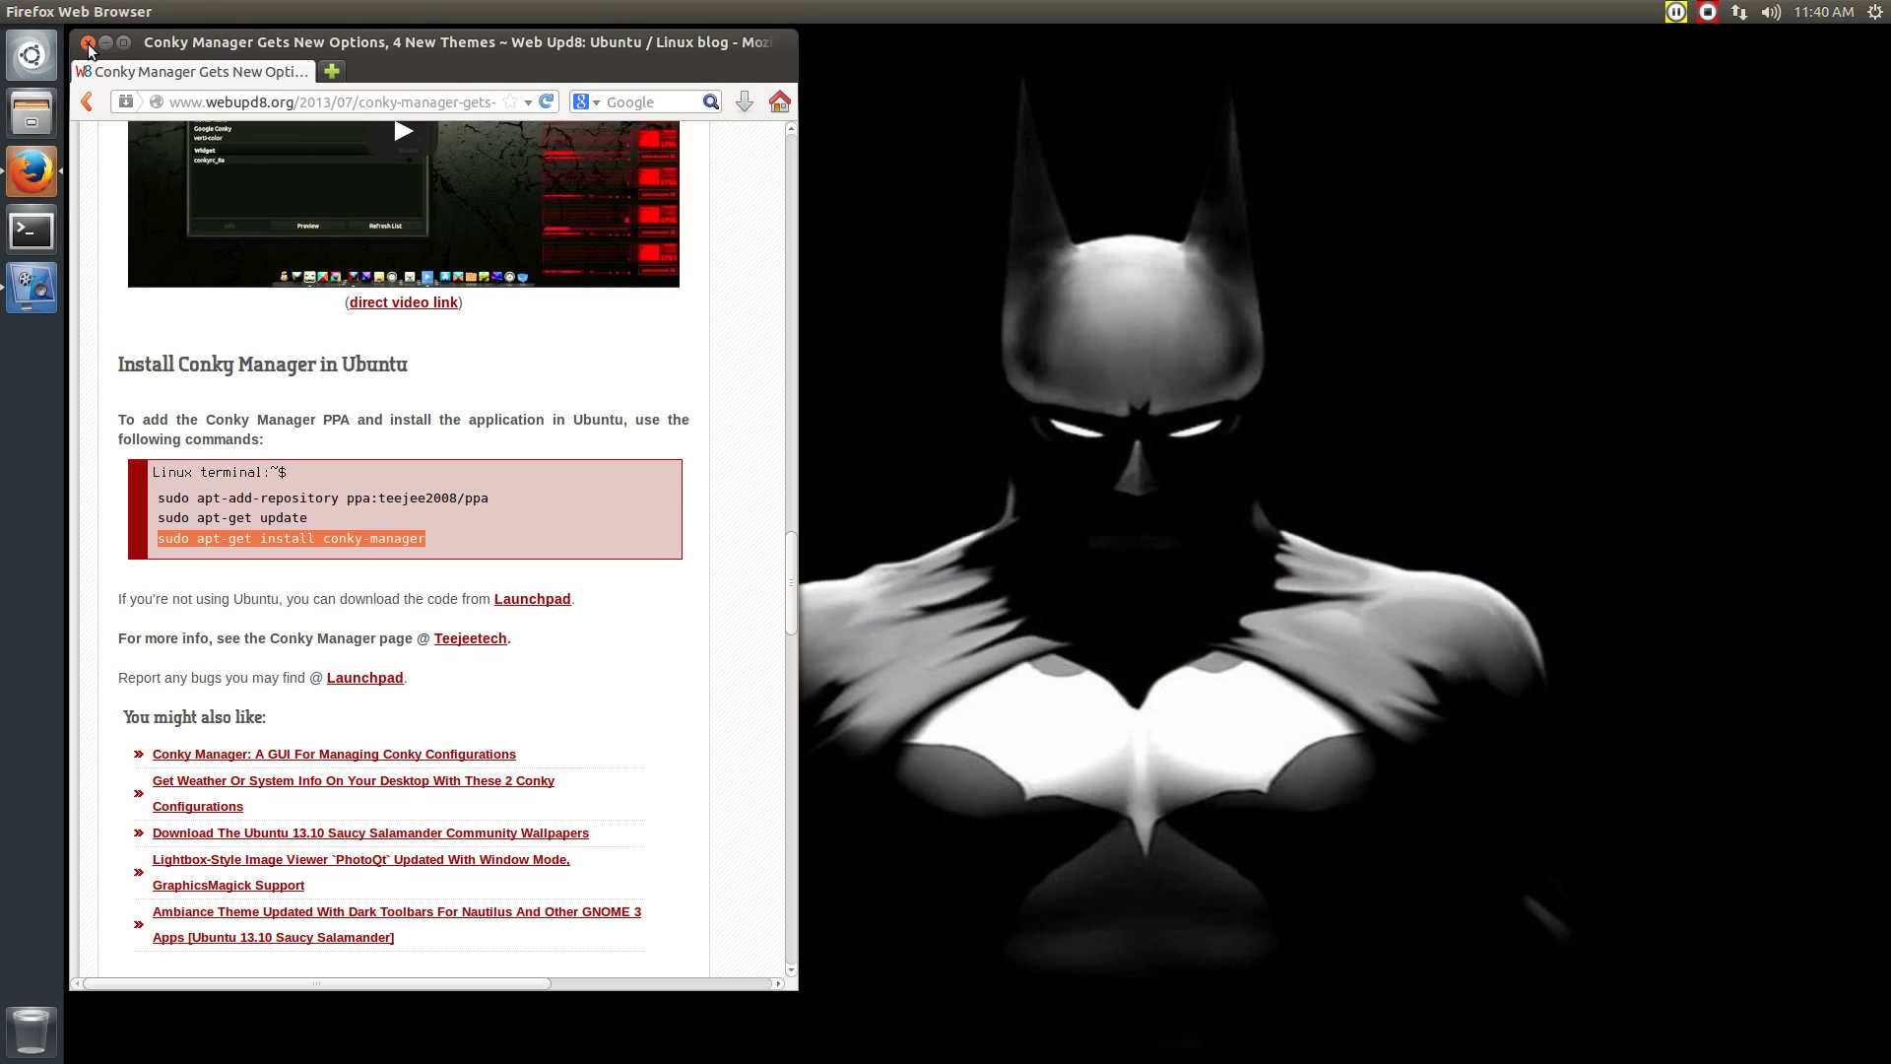
click(87, 43)
Open the Downloads folder in the Files app and select Deluxe_Conky_Theme_Pack.cmtp.7z
click(32, 116)
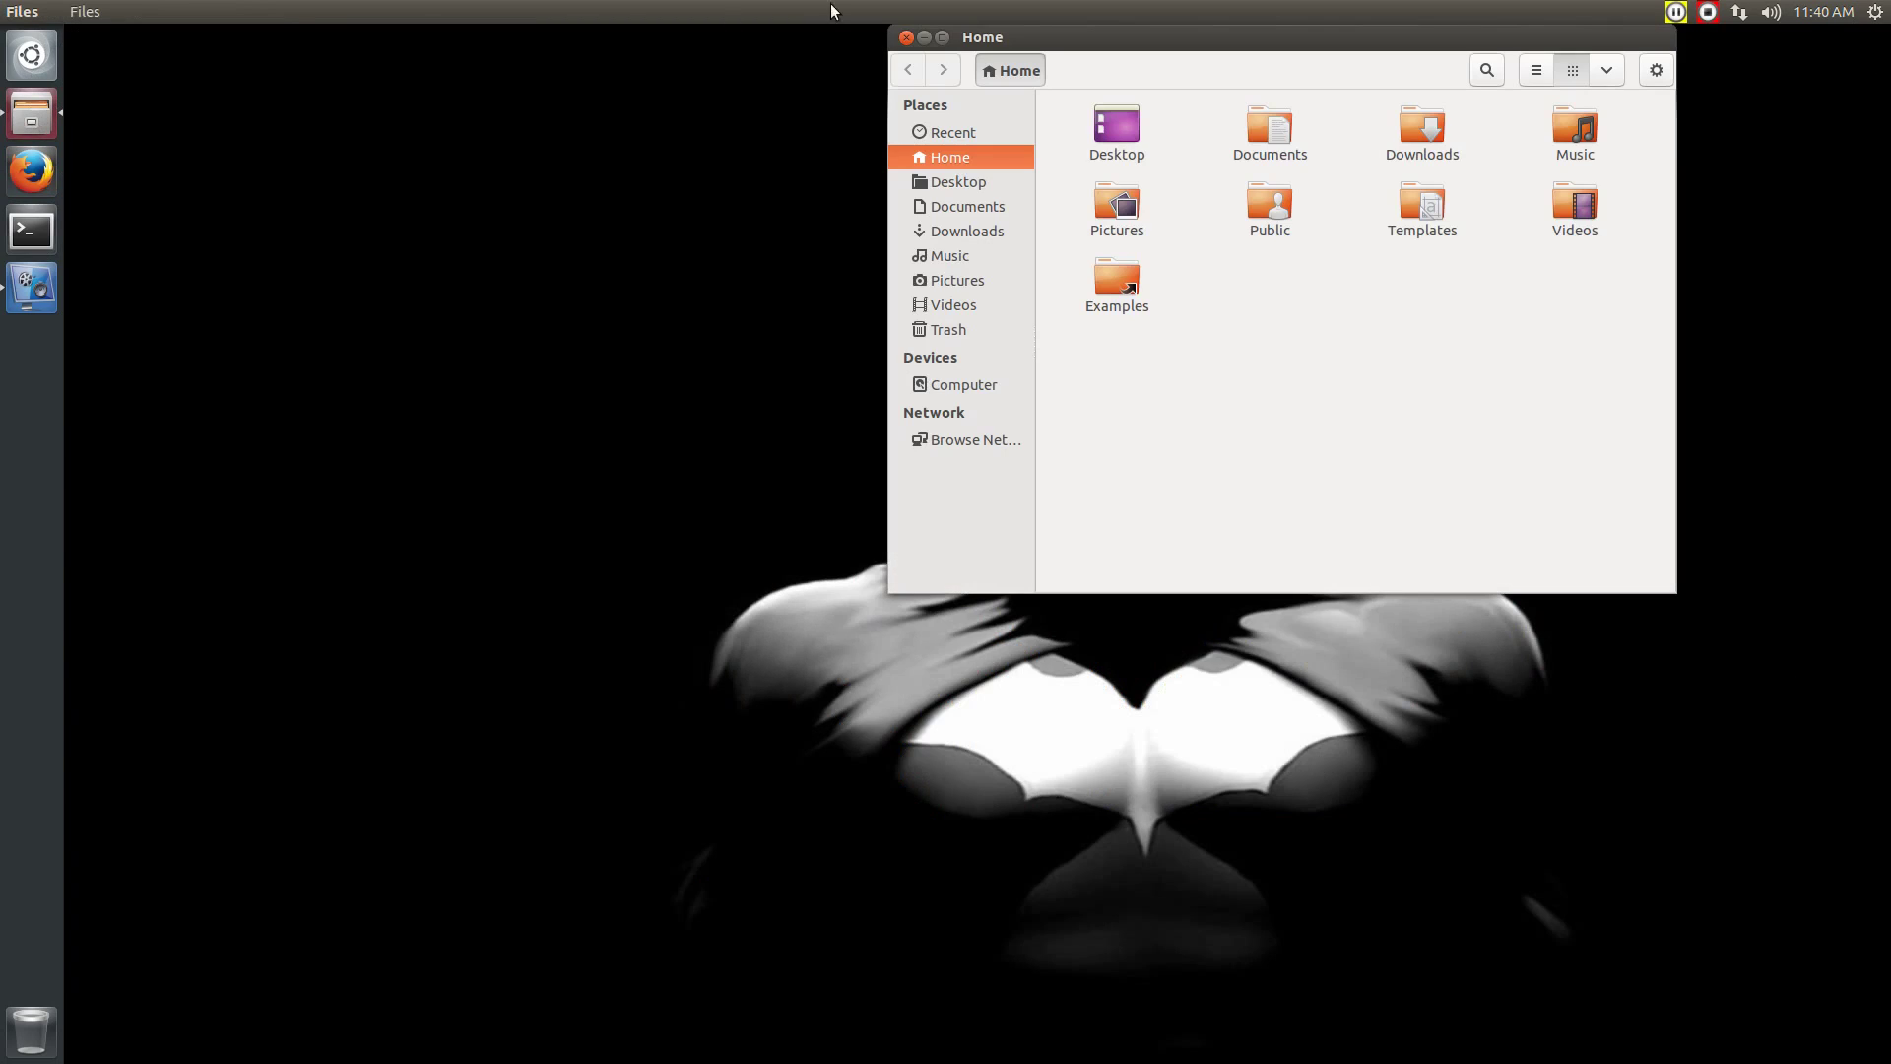
drag(1222, 41, 1135, 127)
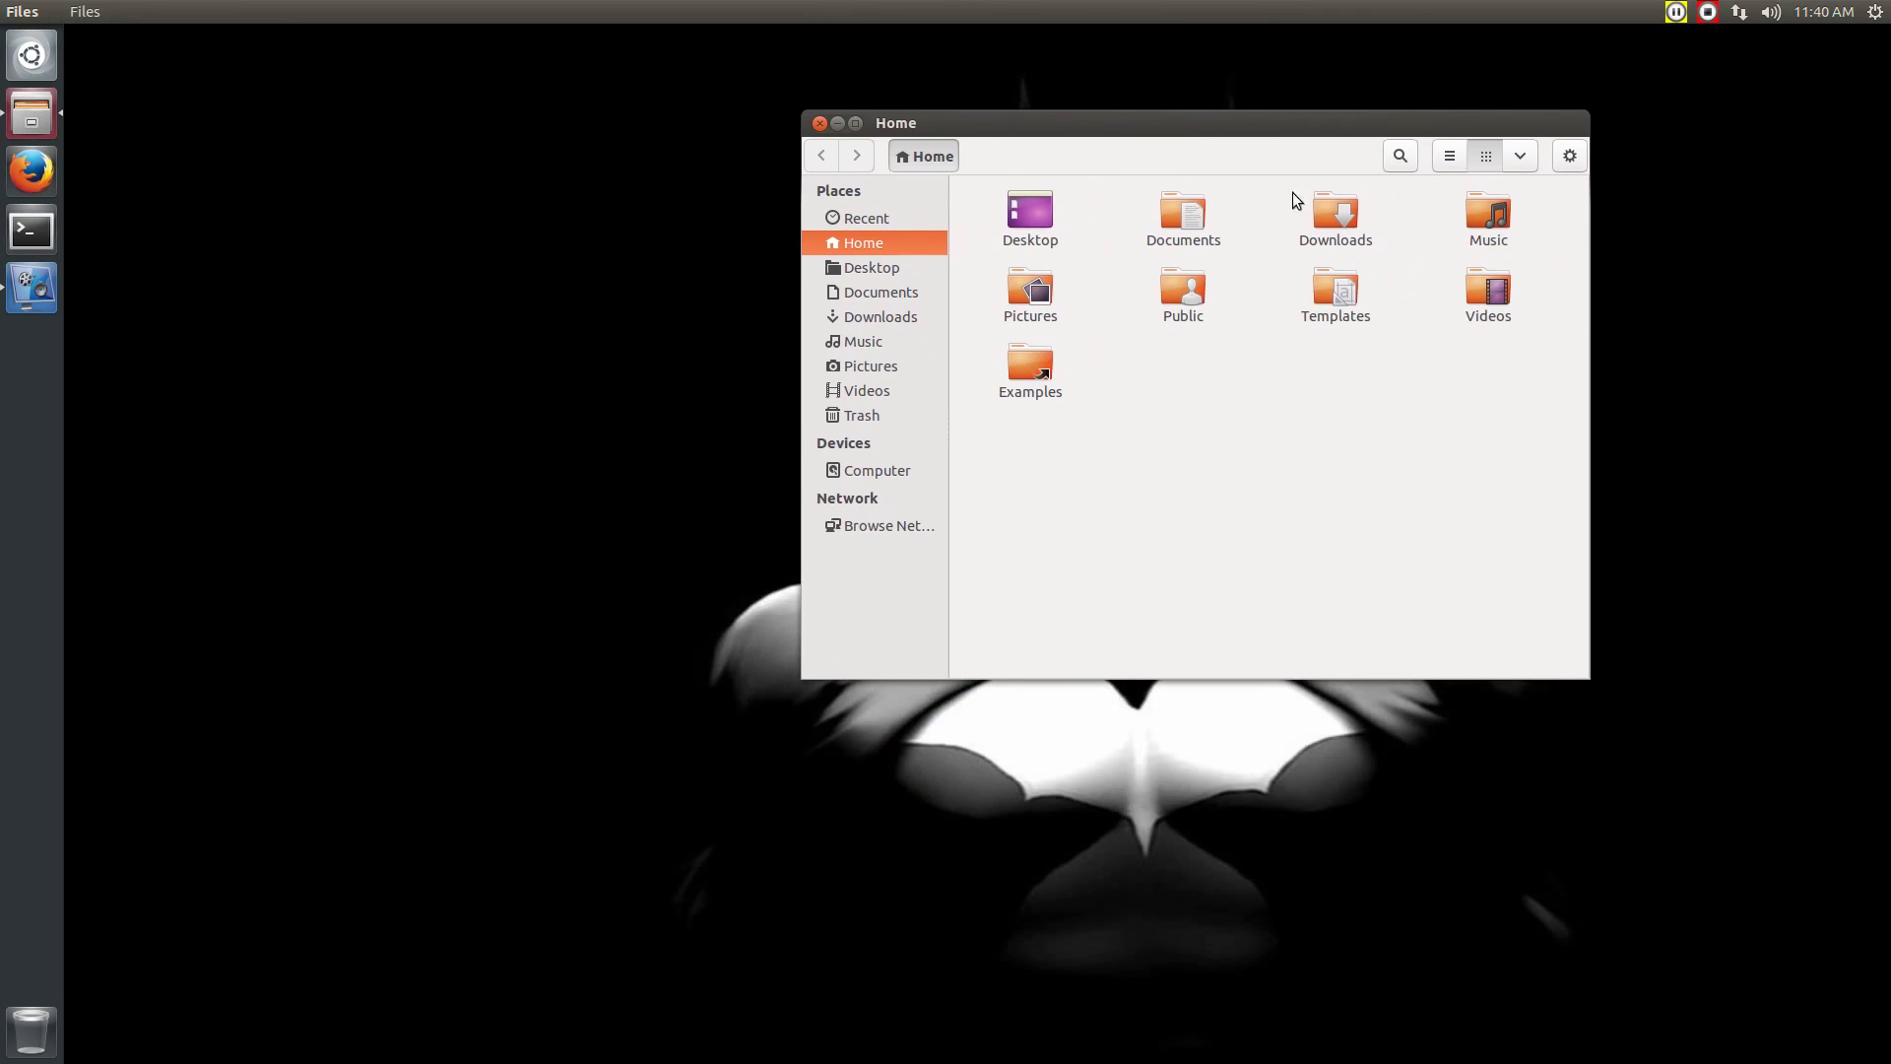
double_click(1341, 216)
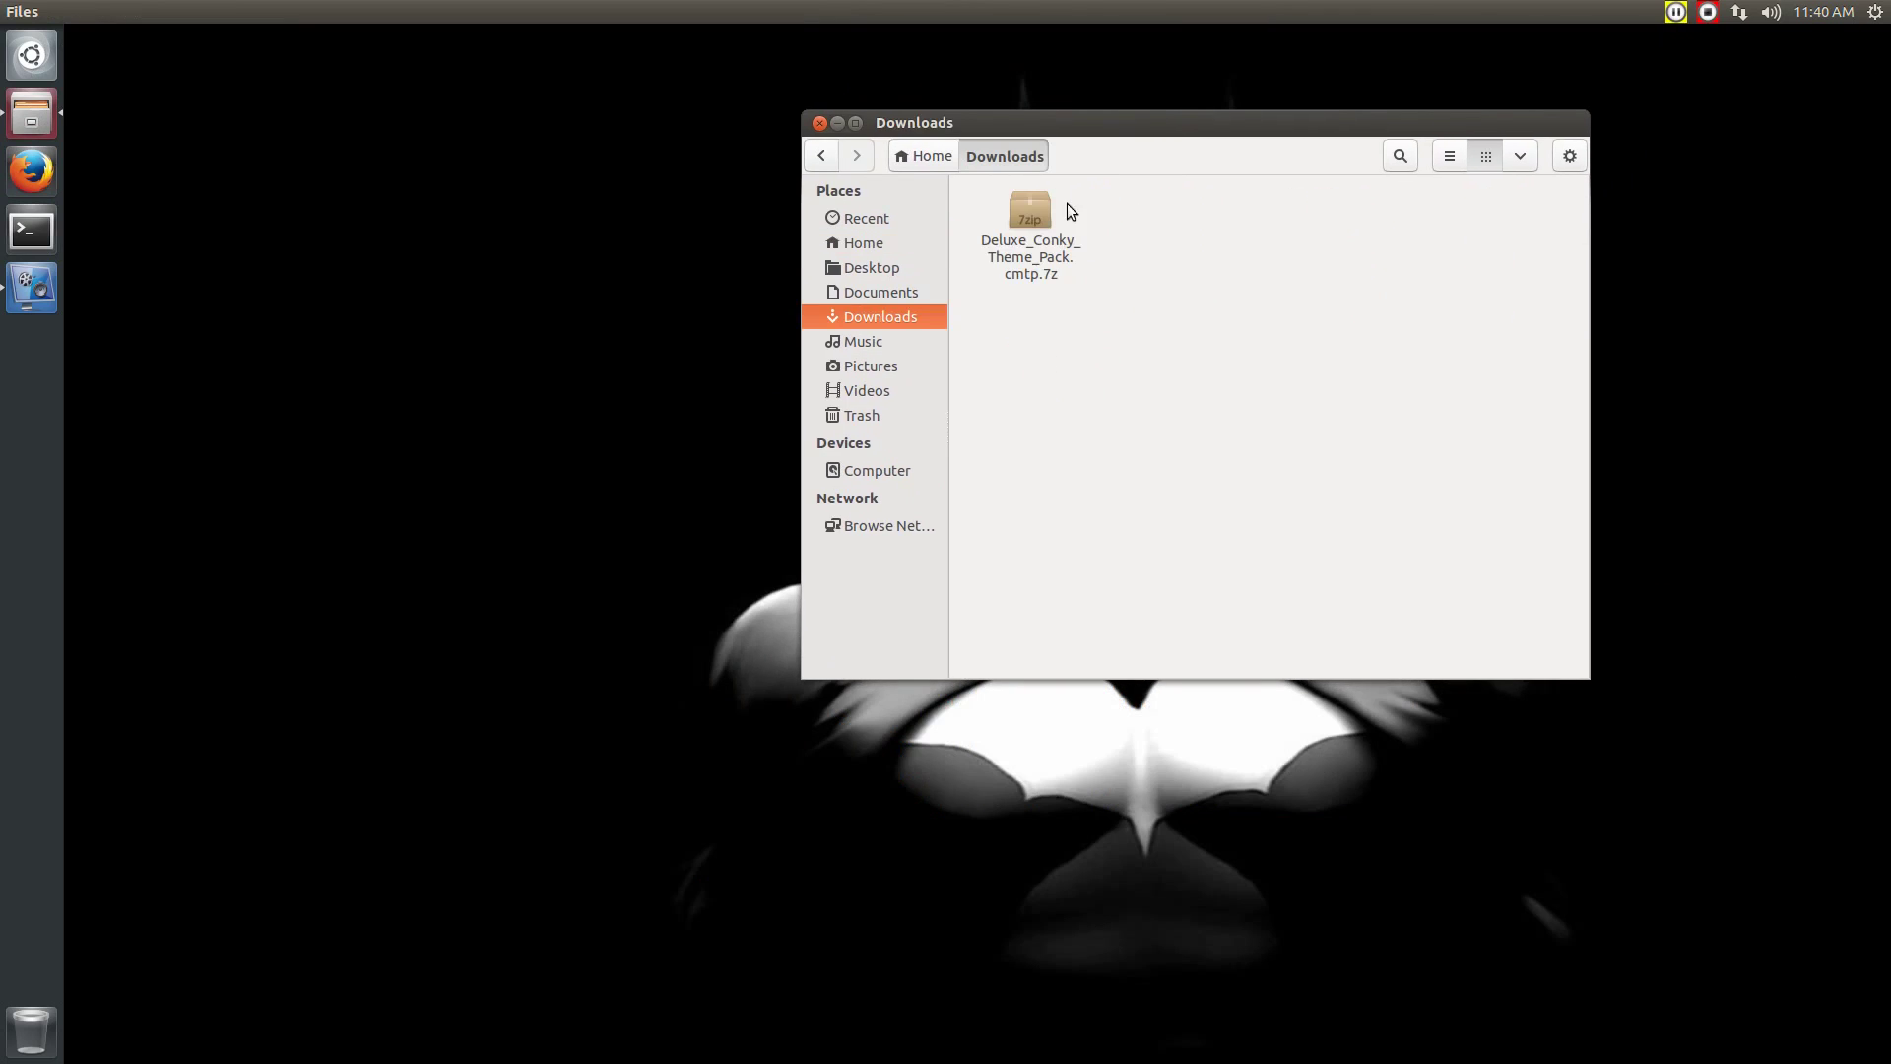
right_click(1043, 209)
click(1038, 211)
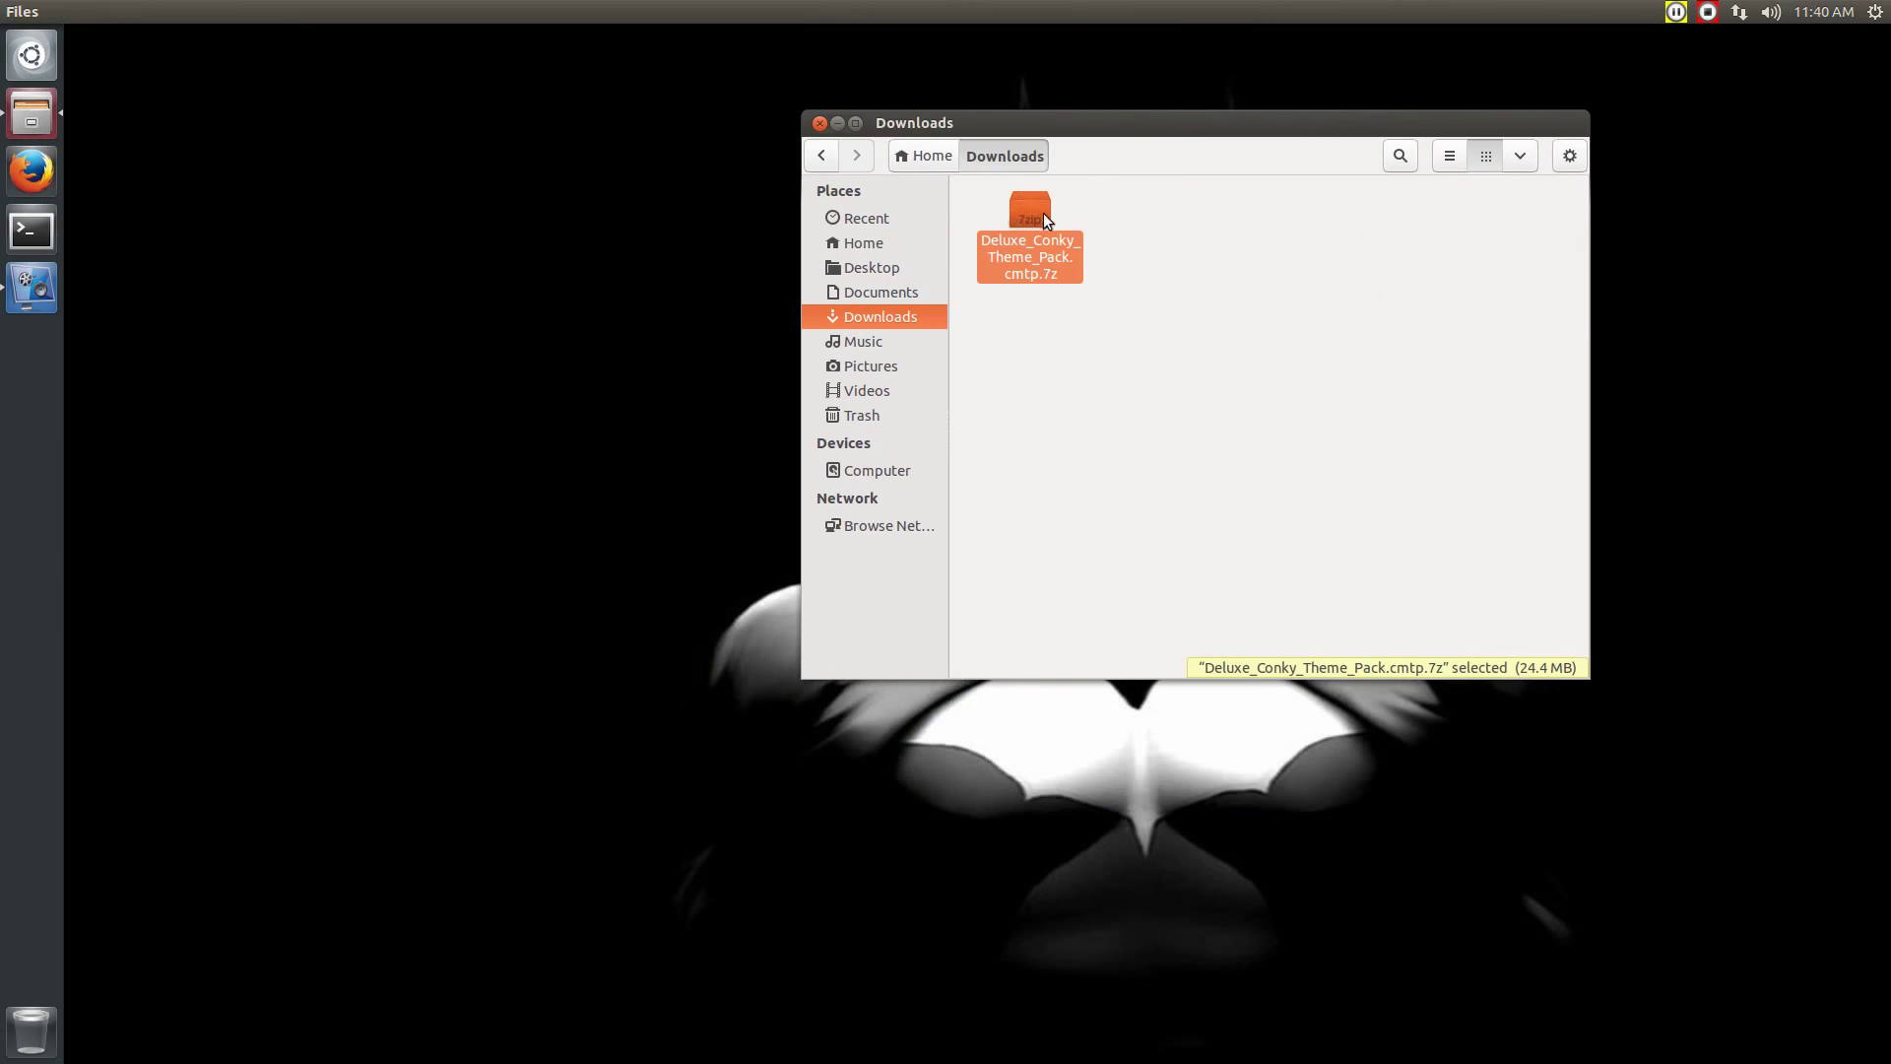
Launch Conky Manager from the installed applications and move its window beside the Downloads window
click(55, 51)
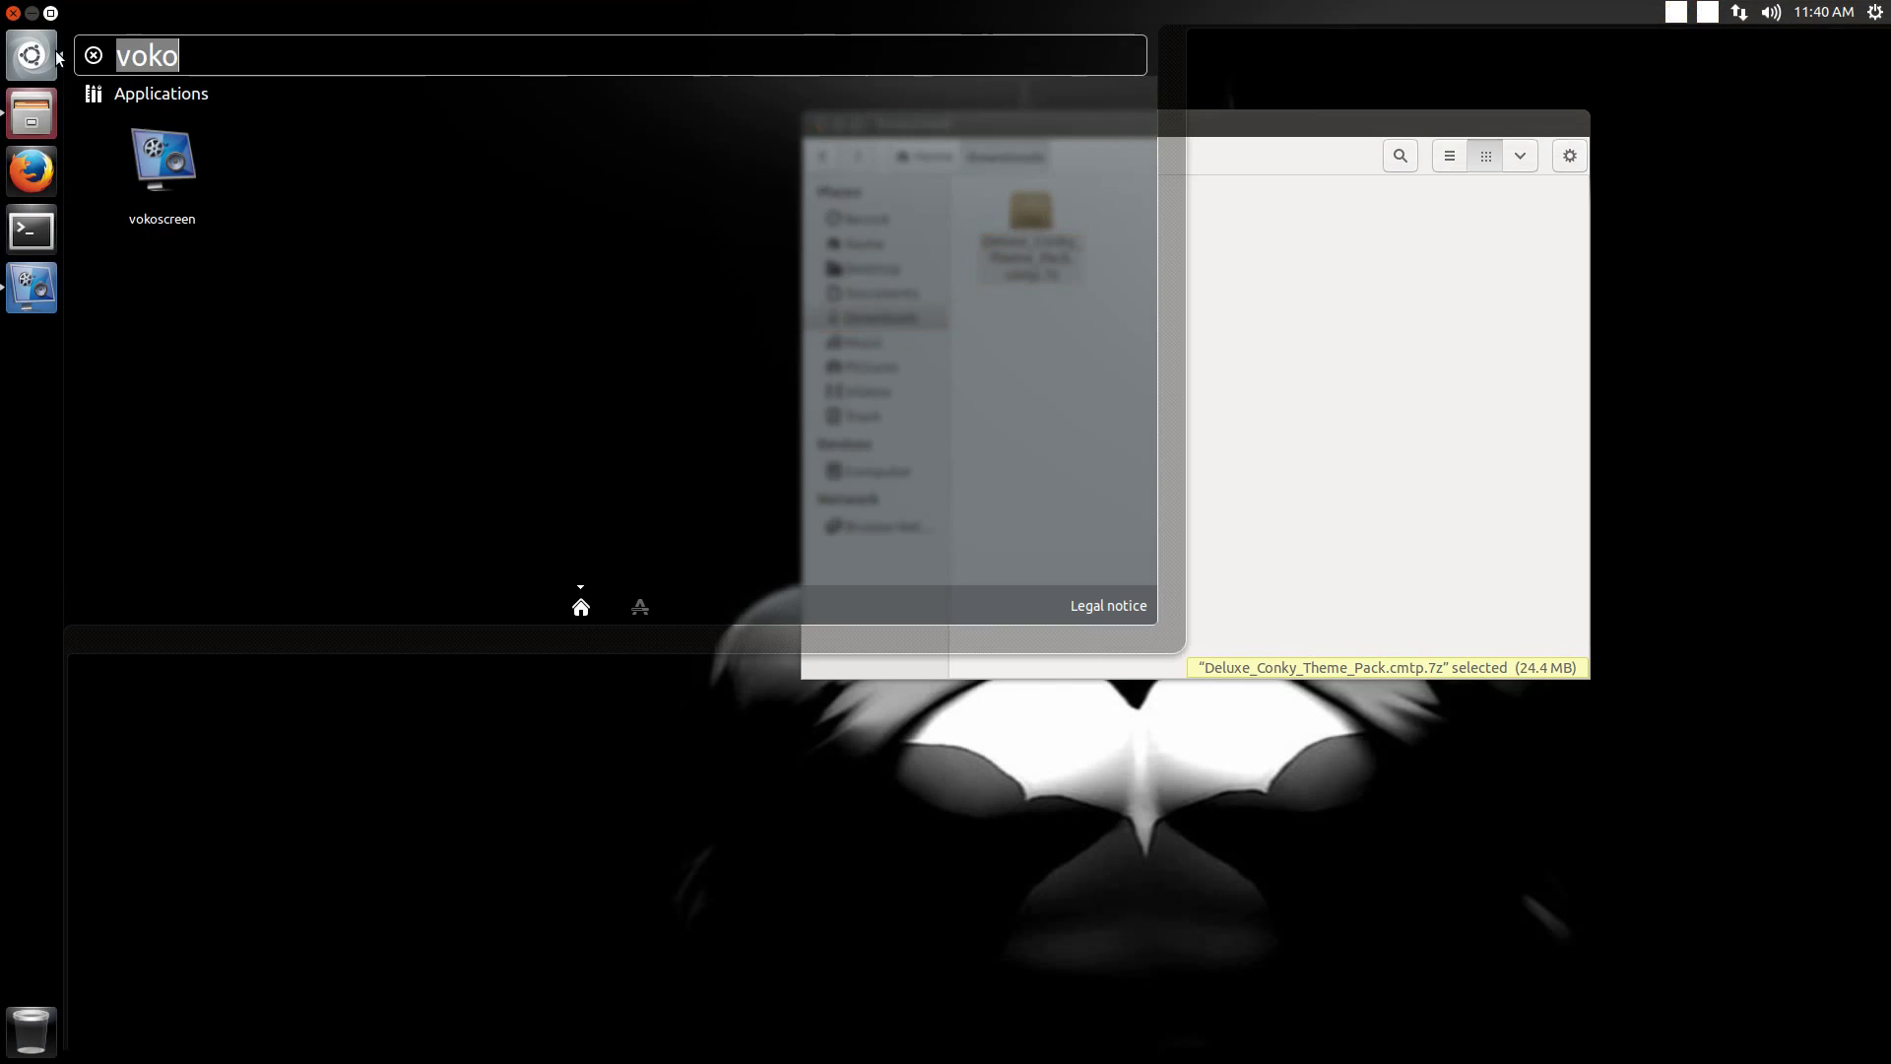
key(BackSpace)
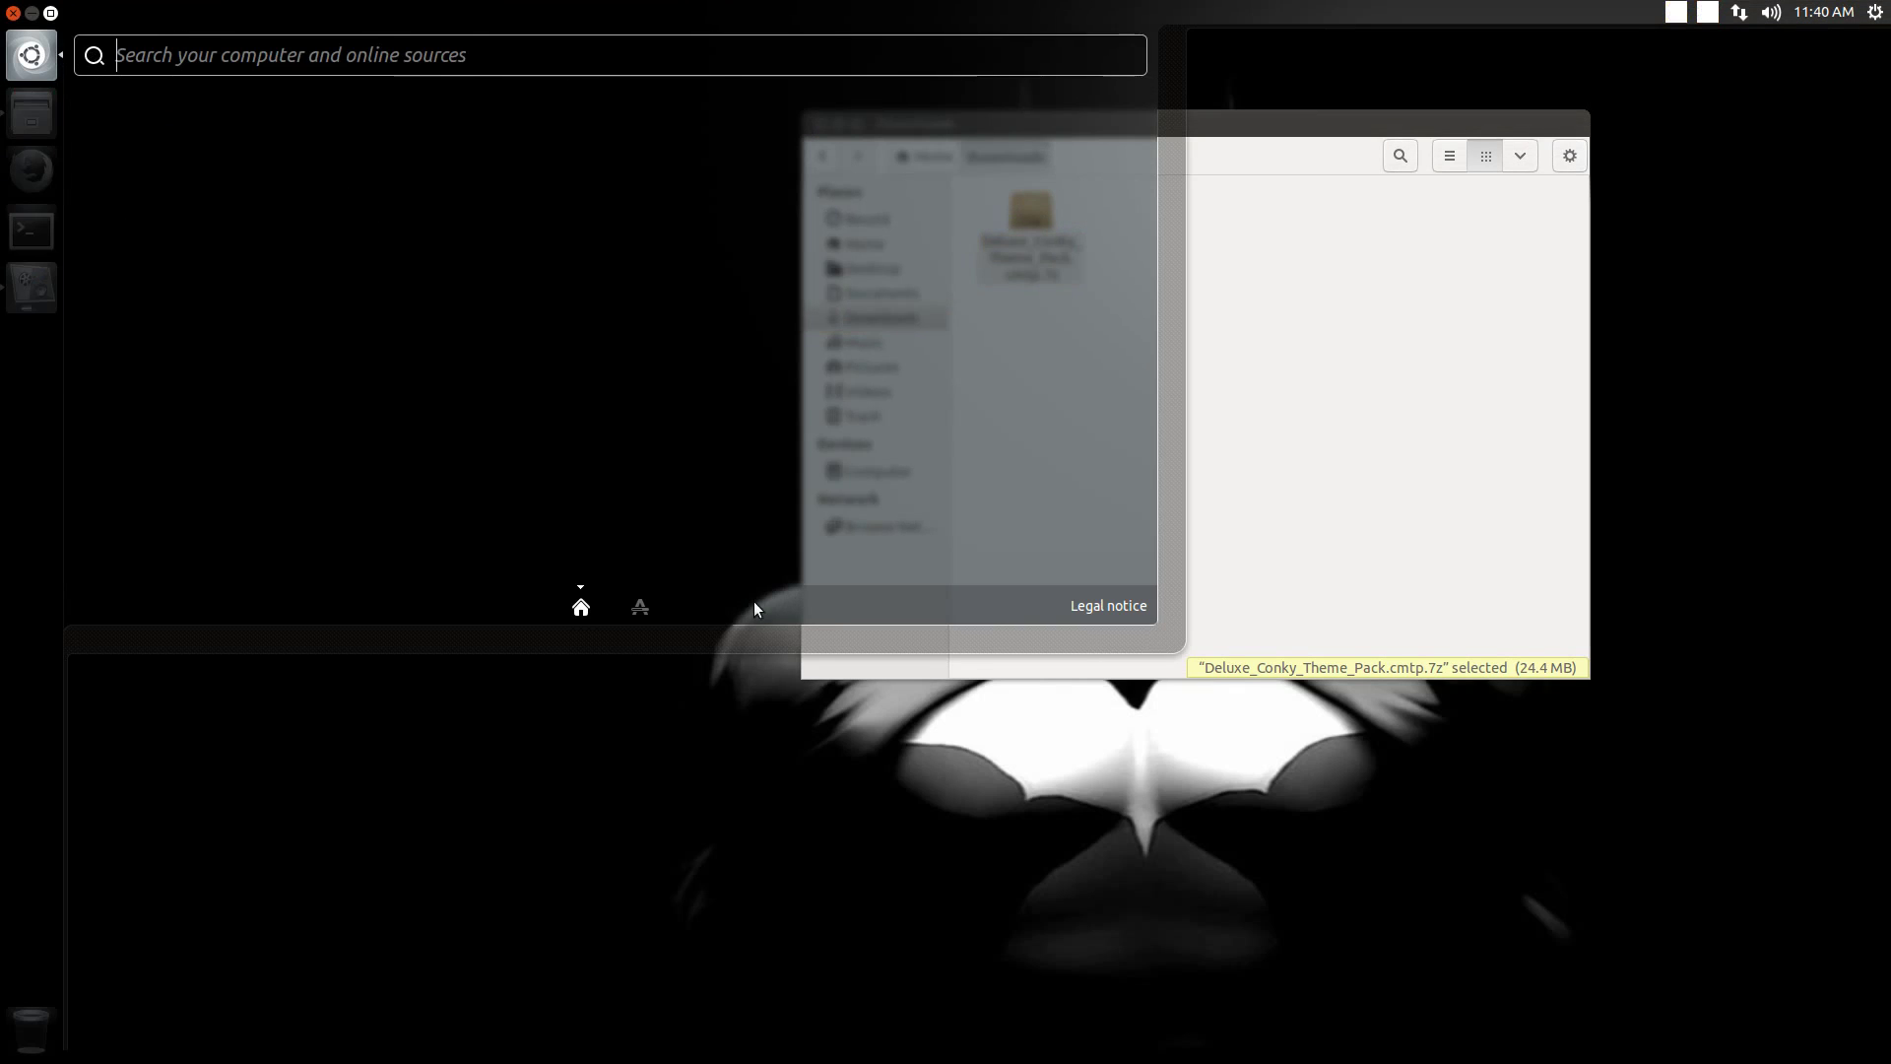
click(645, 620)
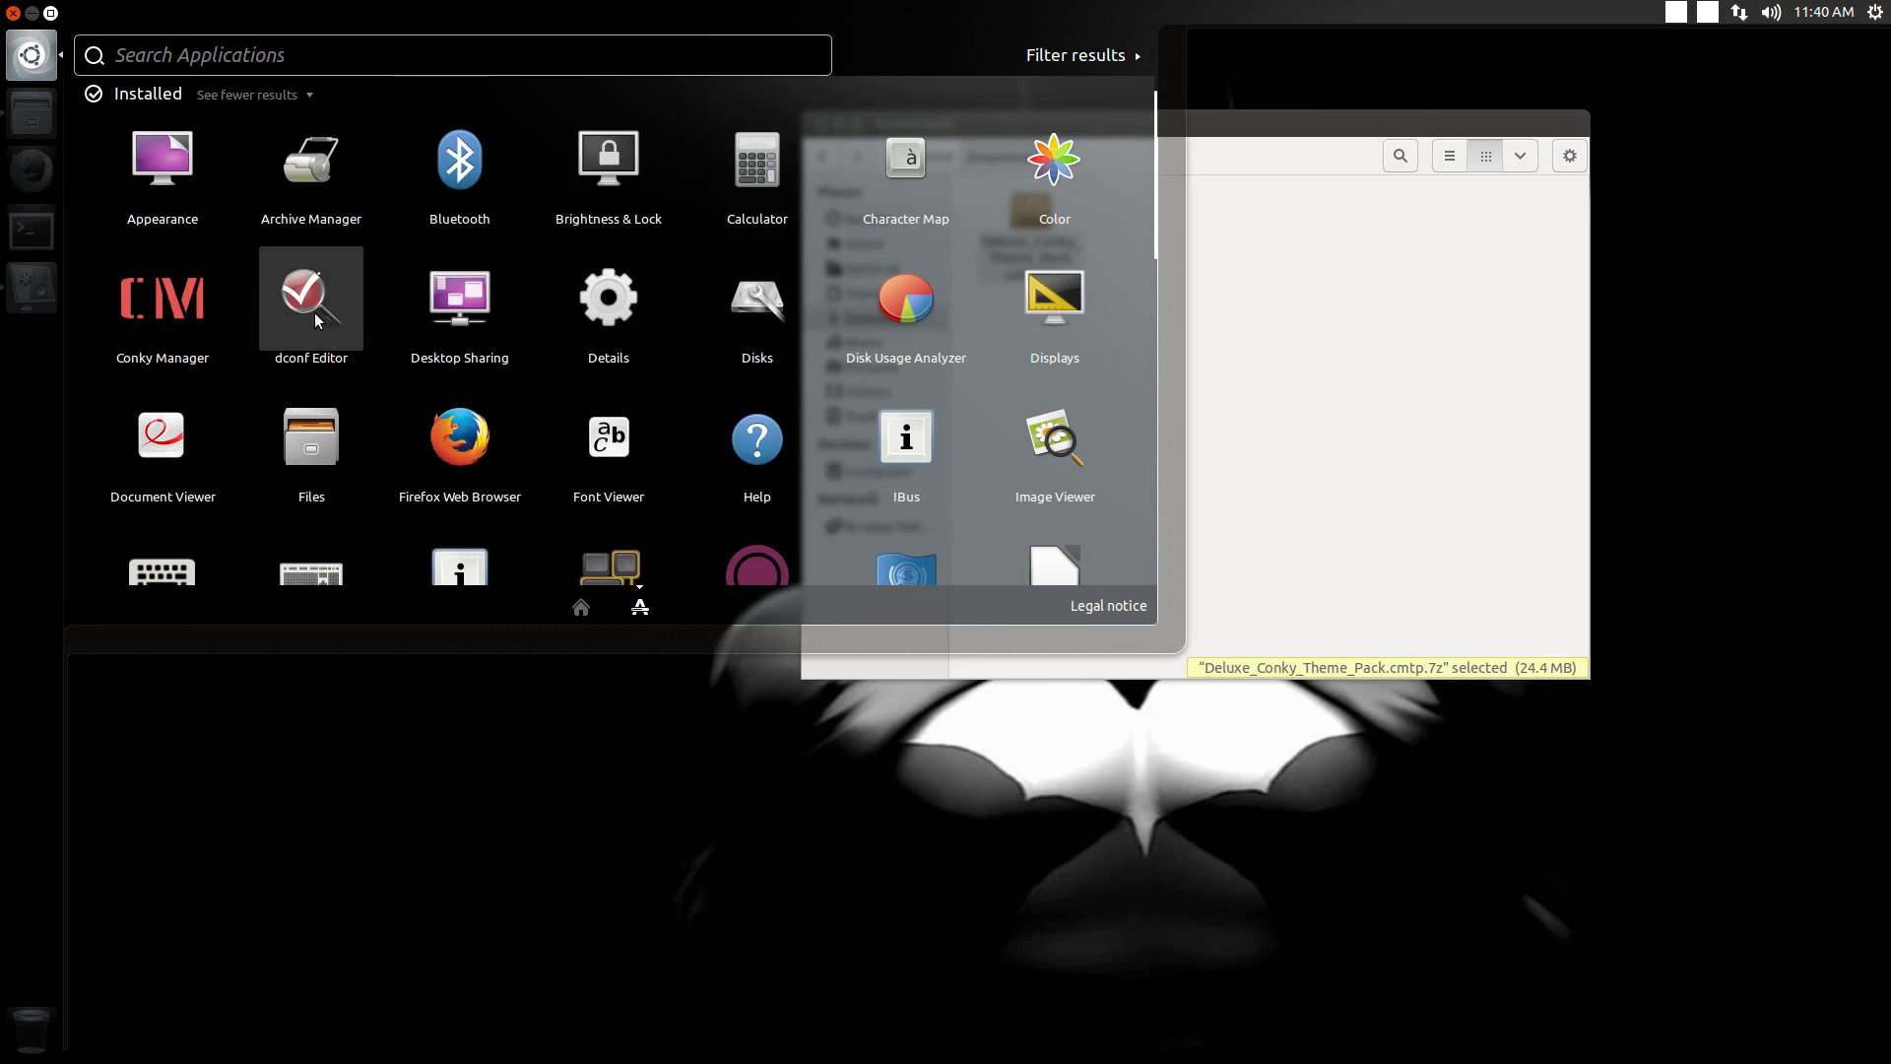
click(159, 313)
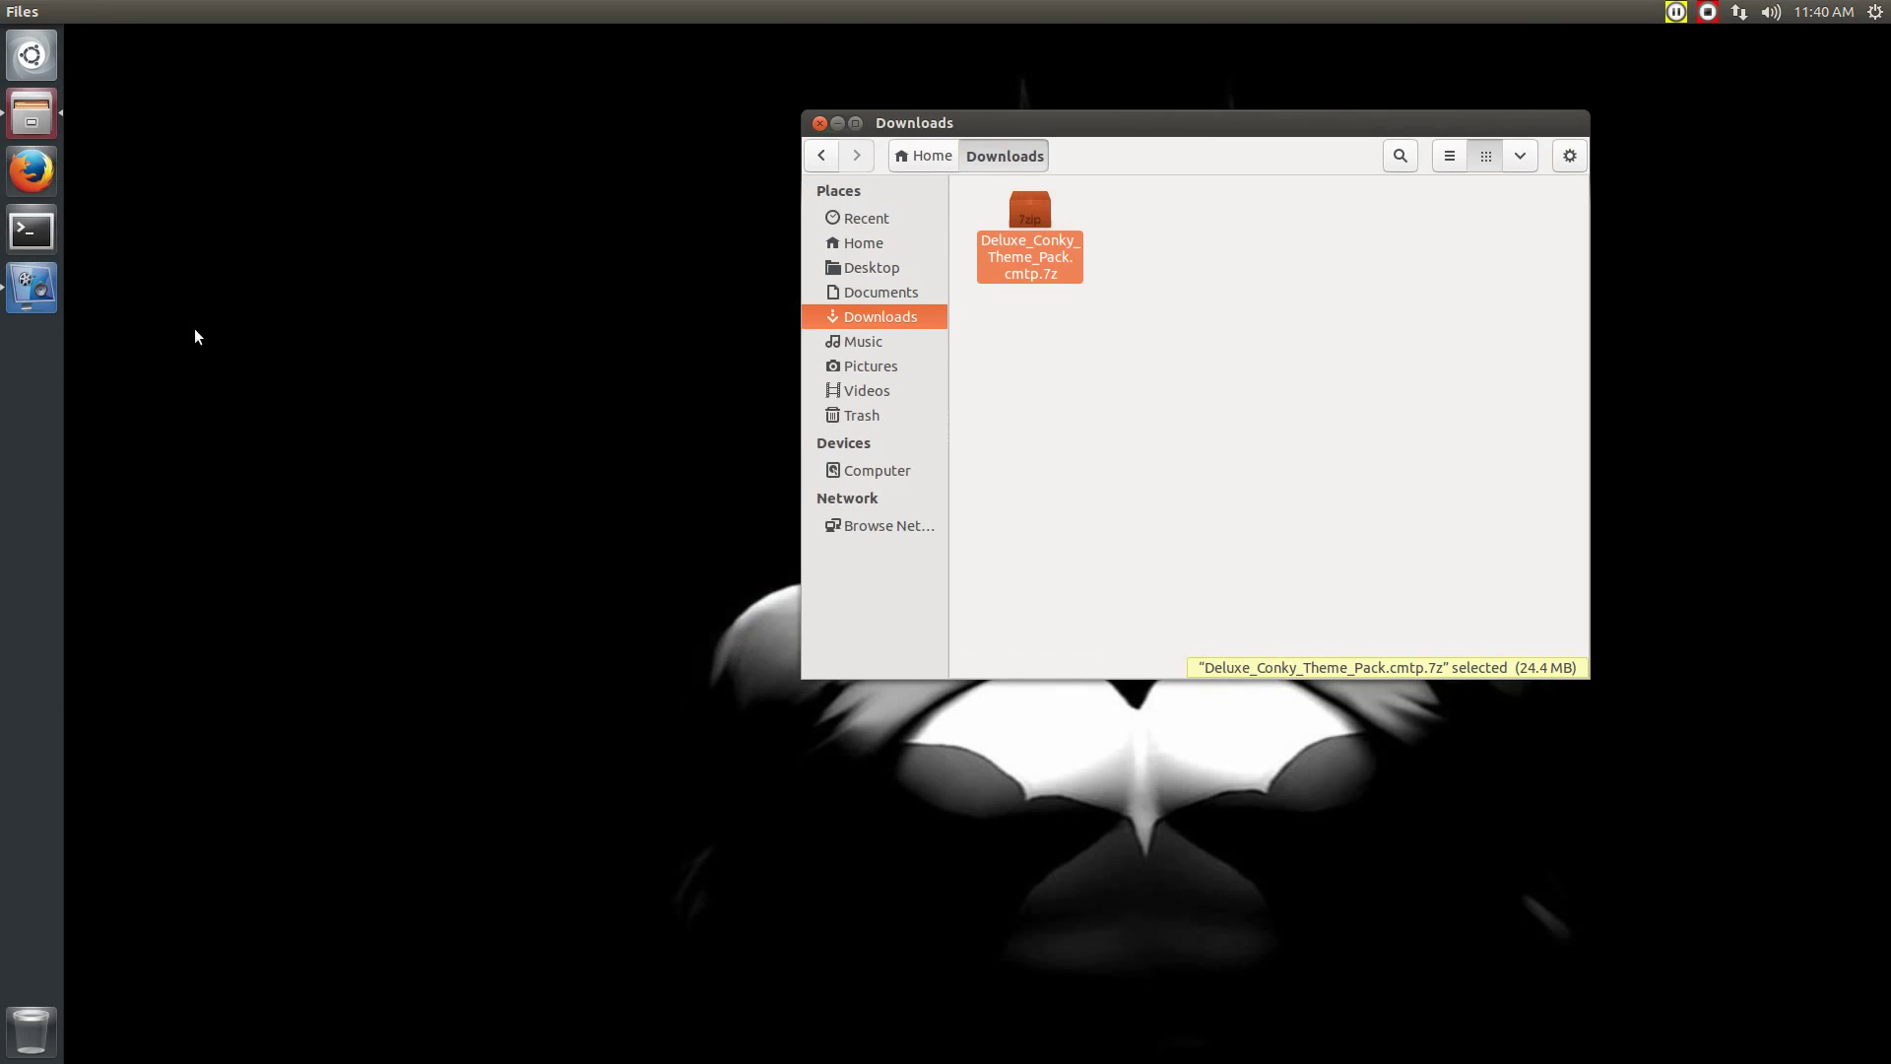
drag(802, 306, 384, 132)
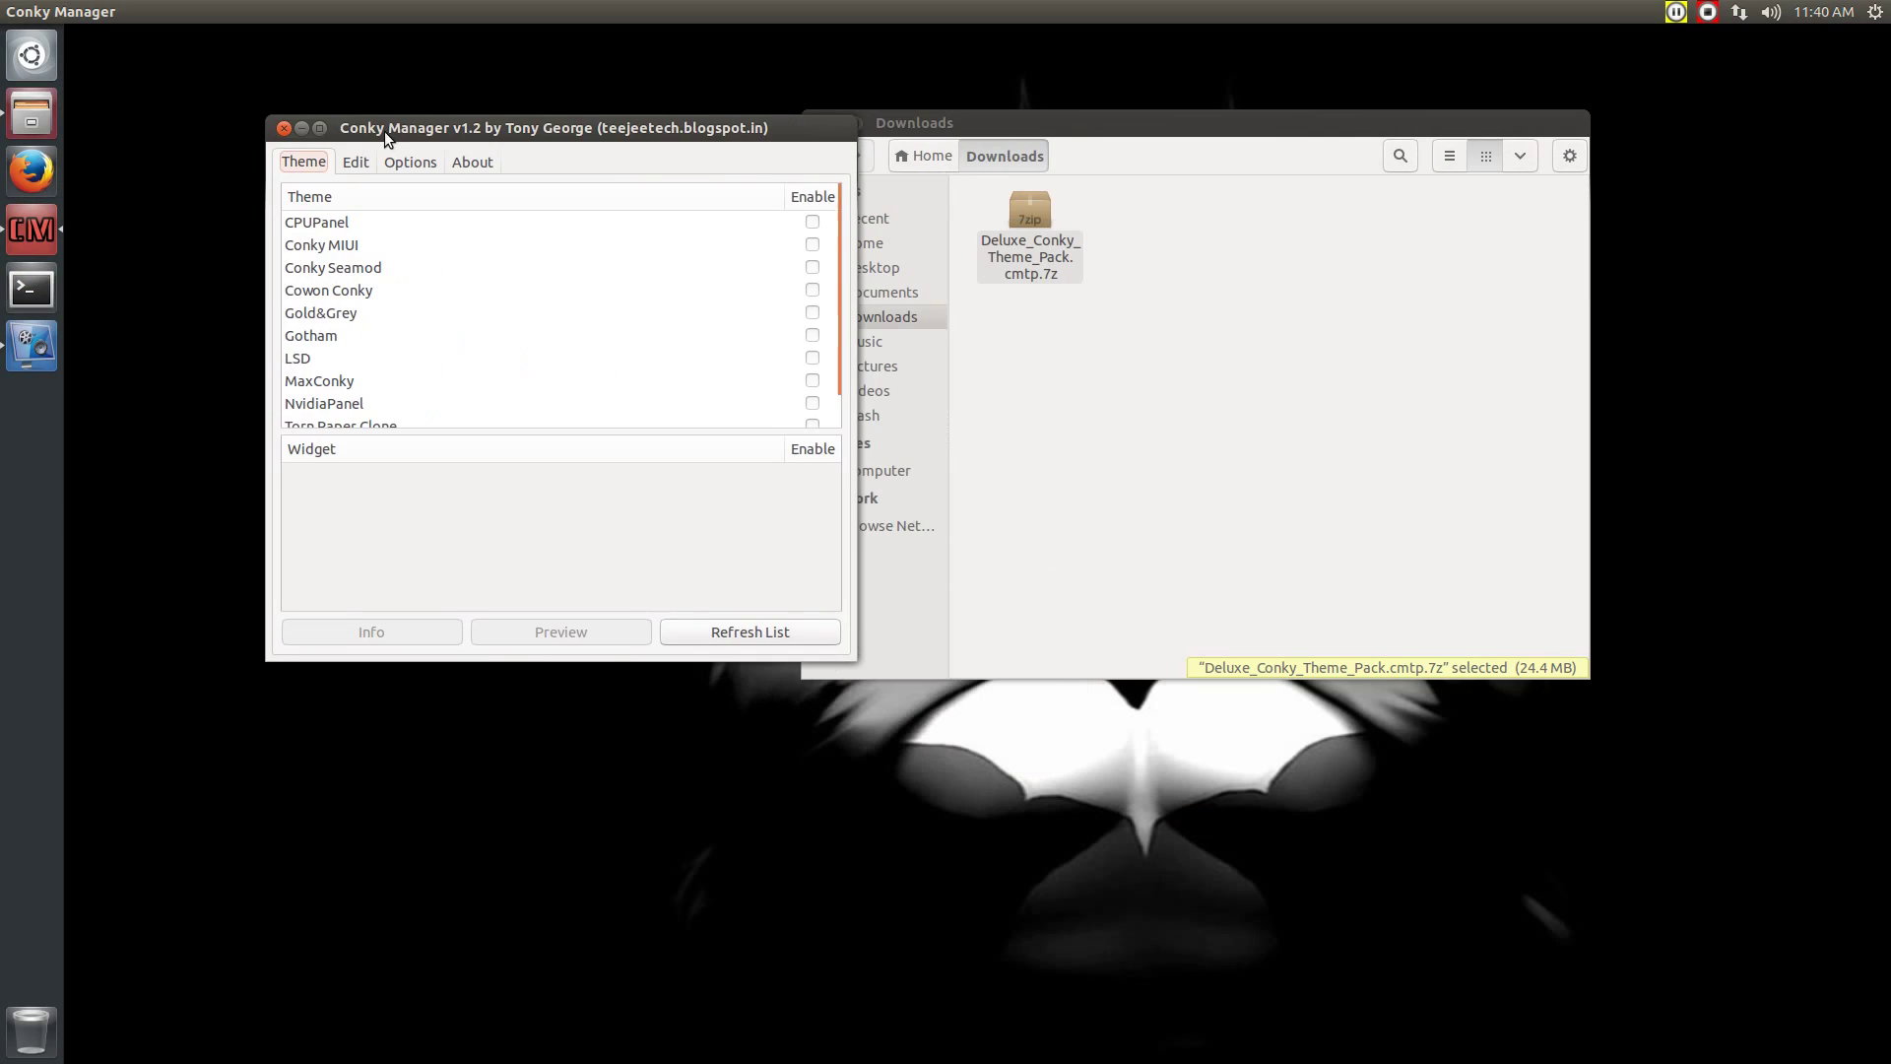
Move Conky Manager's launcher icon below the Terminal icon and shift its window clear of the Downloads window
right_click(49, 230)
drag(39, 225, 77, 286)
drag(580, 131, 471, 105)
Start importing a Conky Manager theme pack and browse to the Downloads folder inside the home folder
click(245, 135)
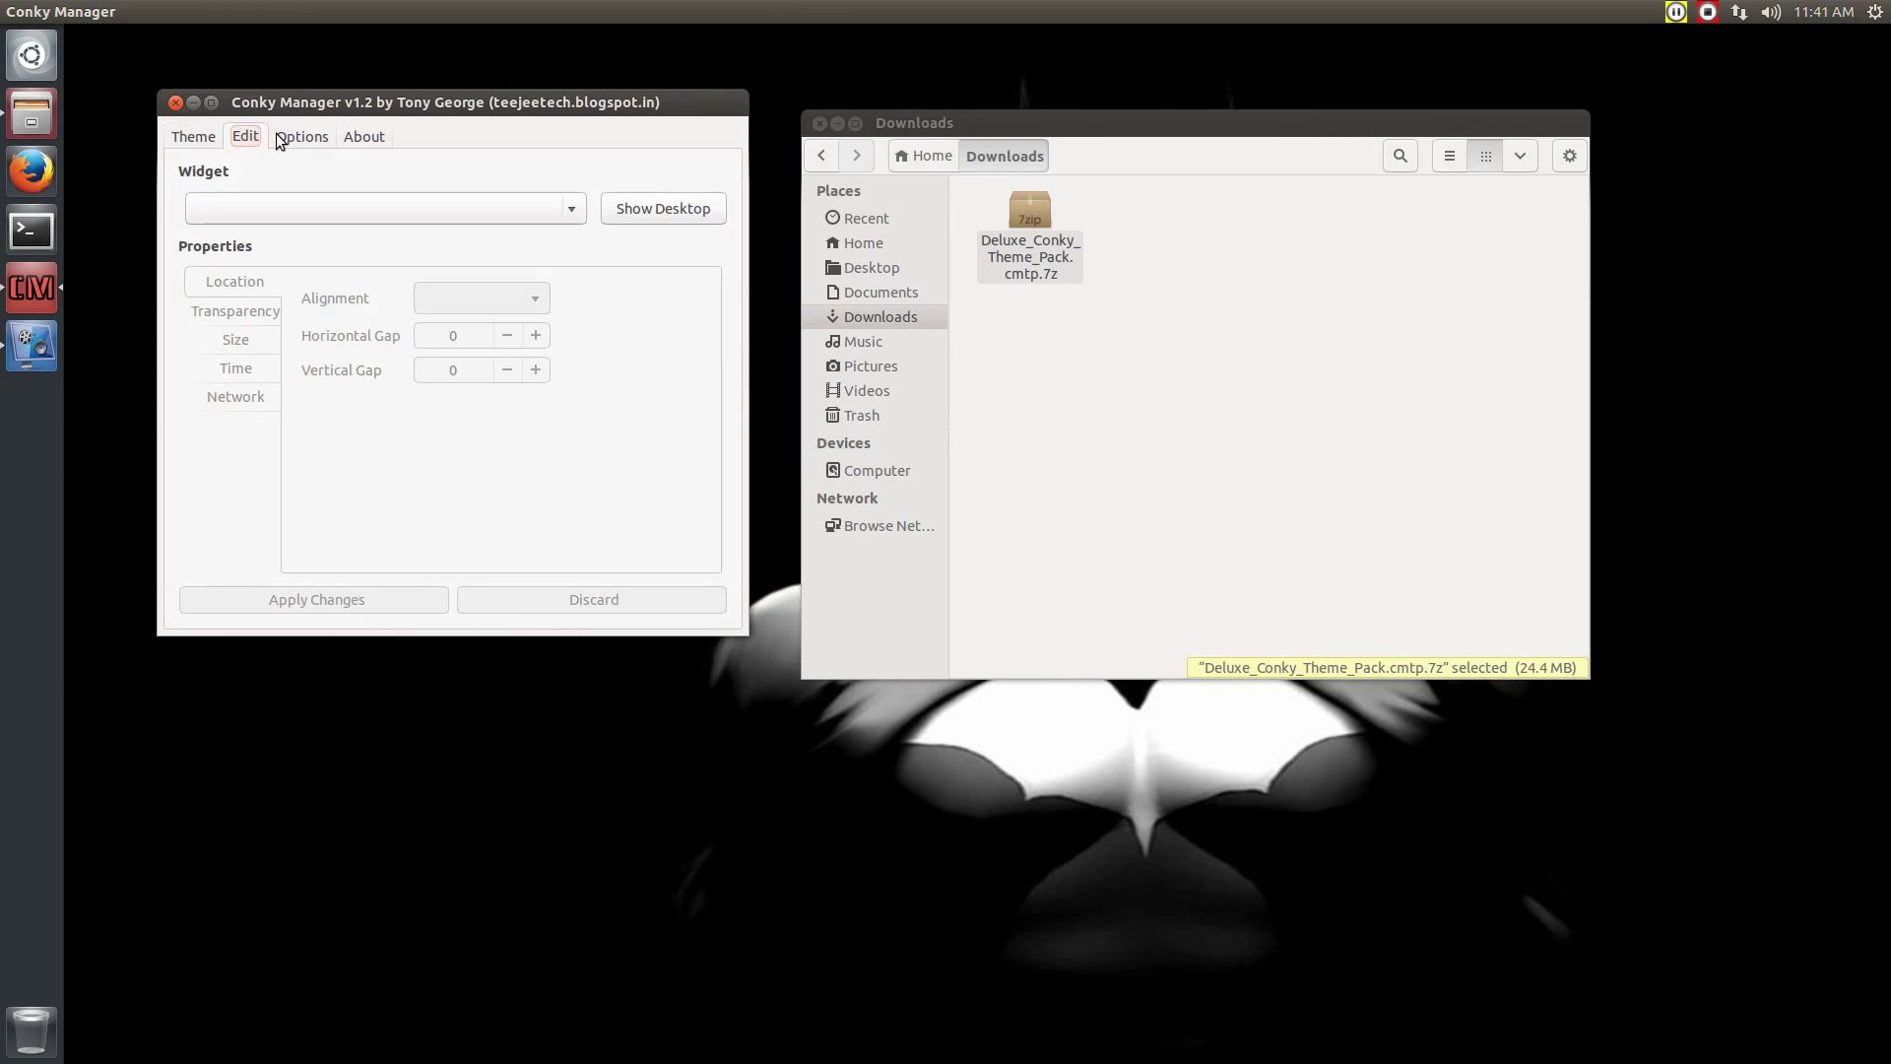
click(286, 137)
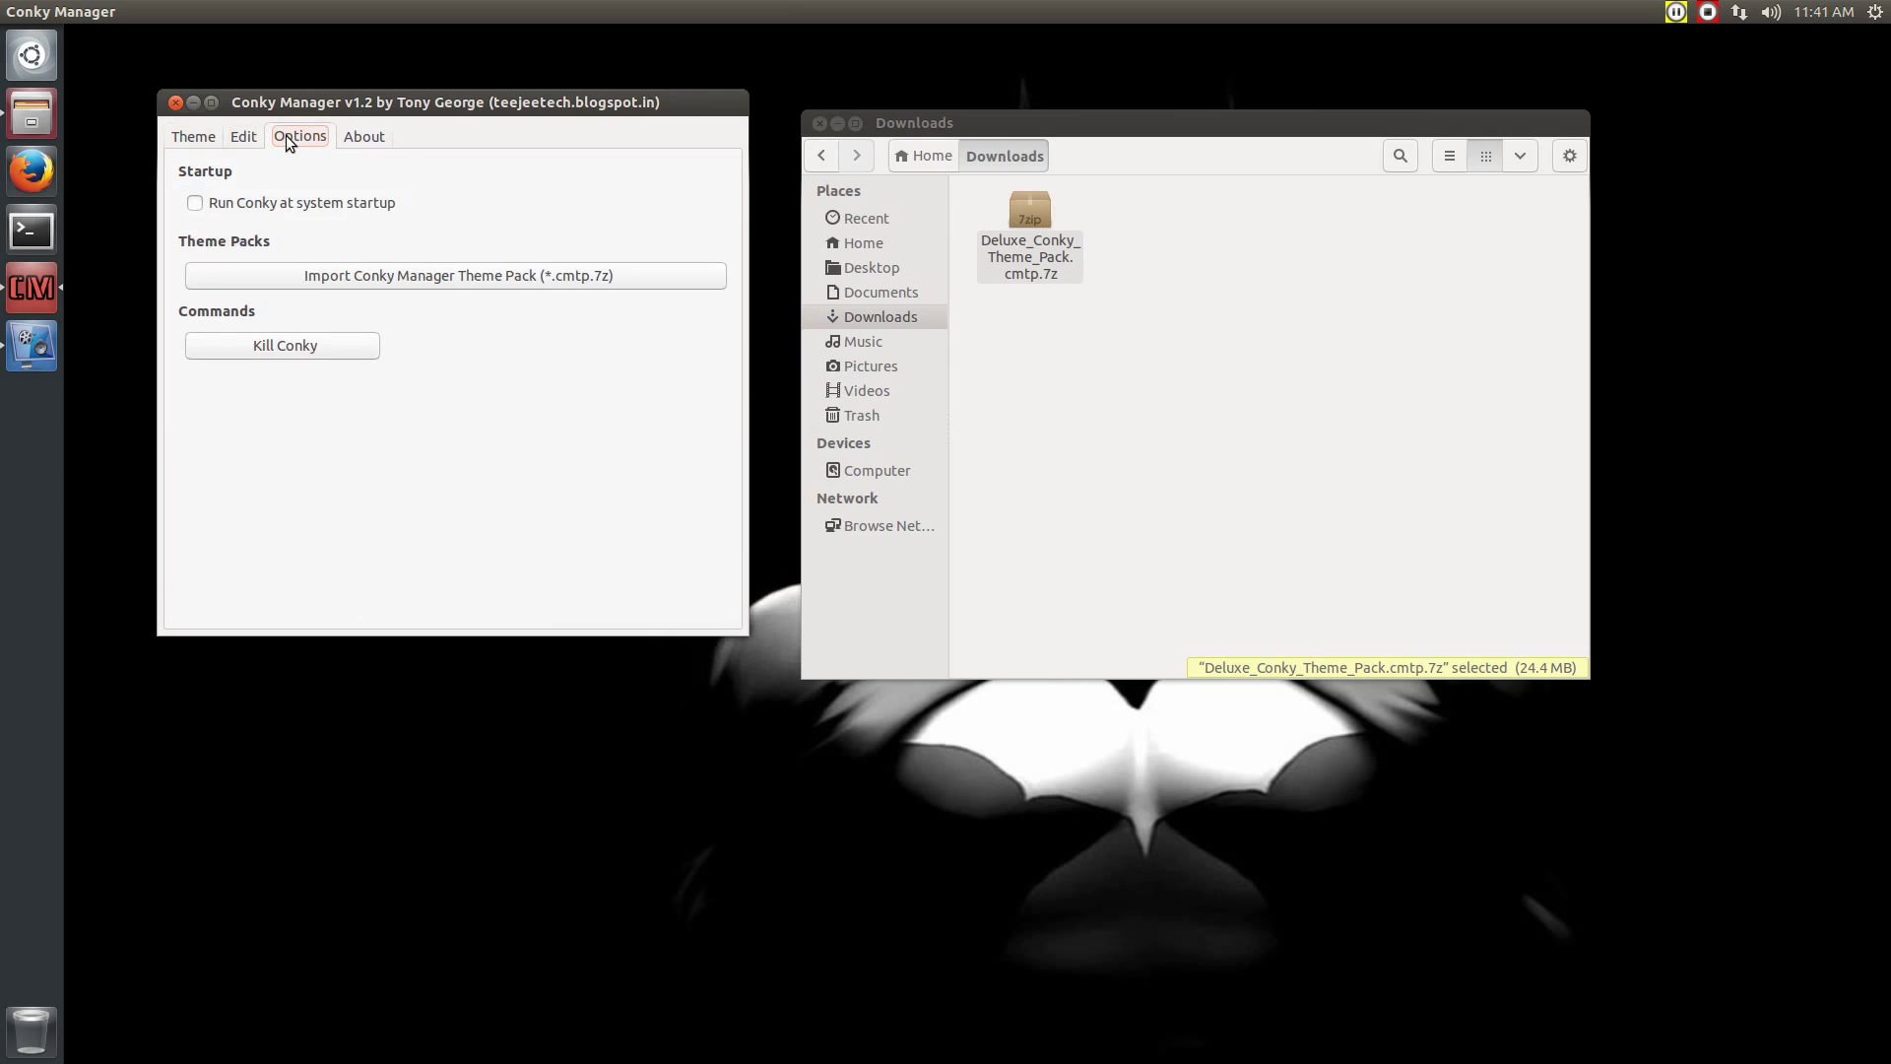
click(453, 276)
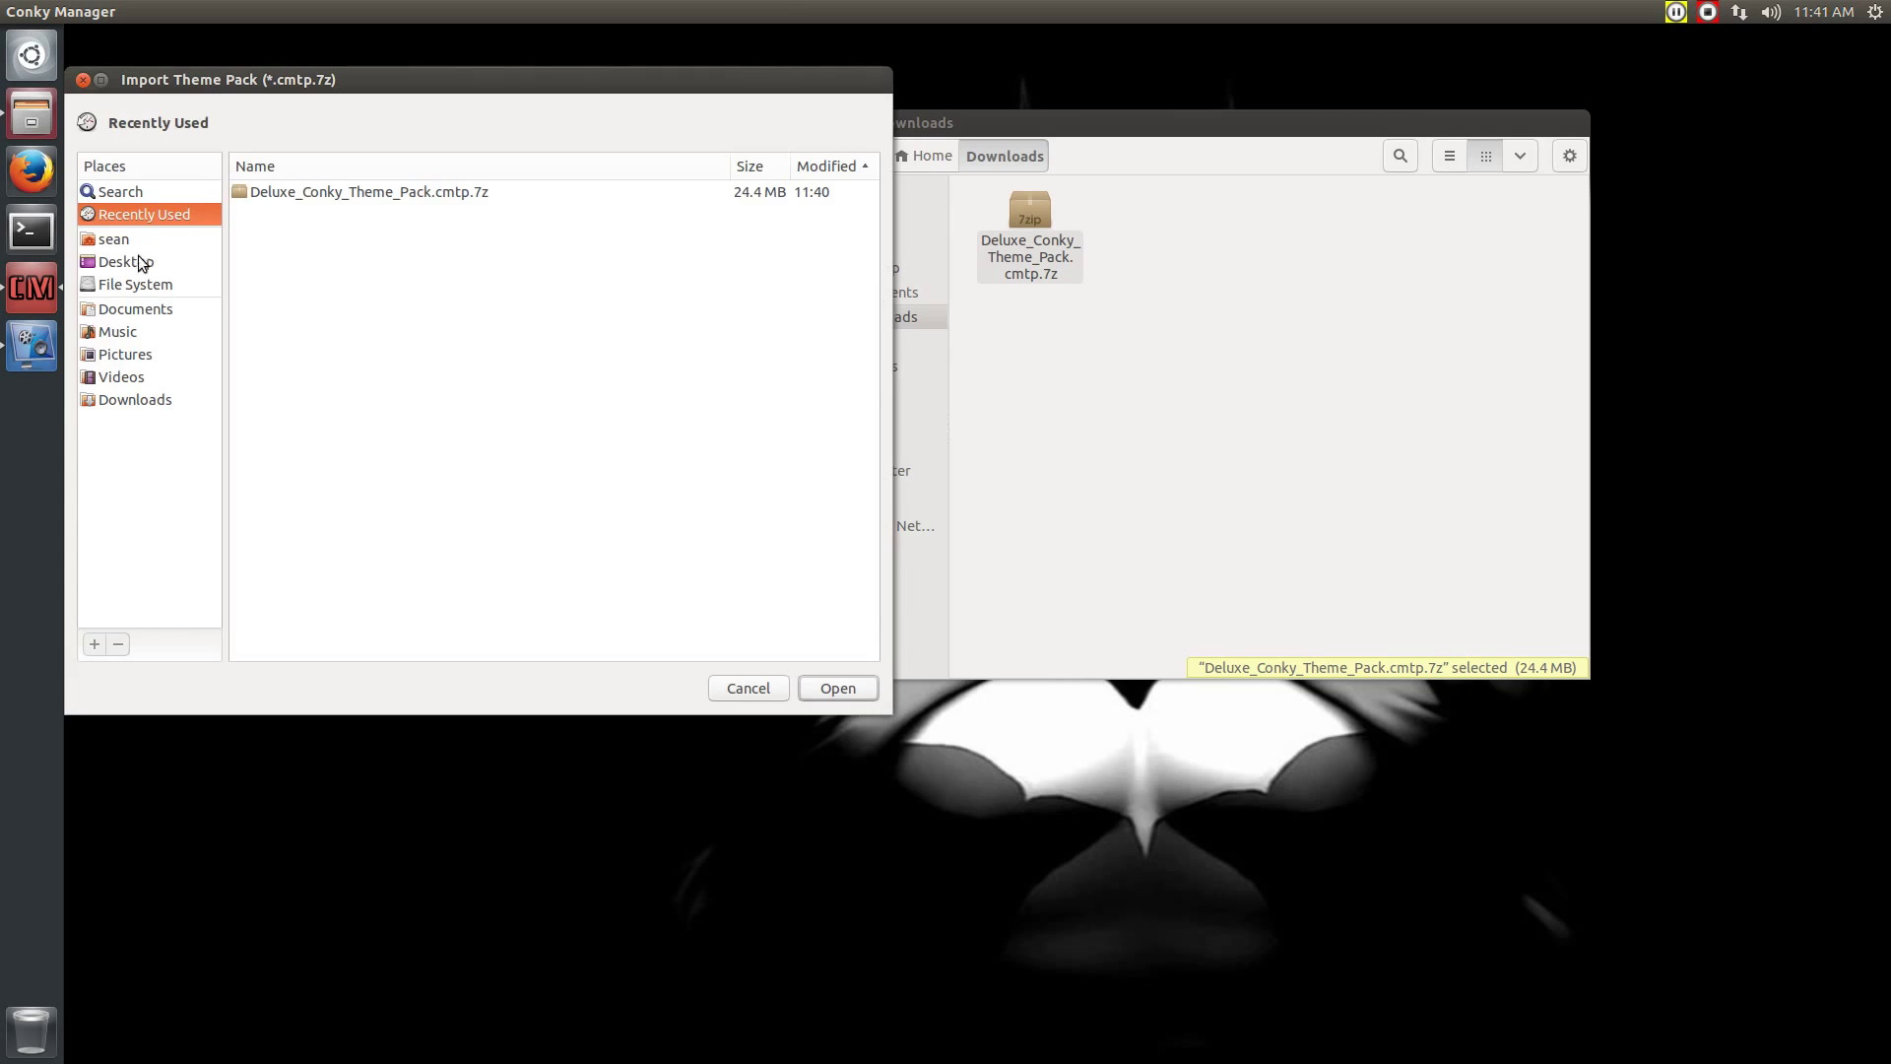
click(133, 244)
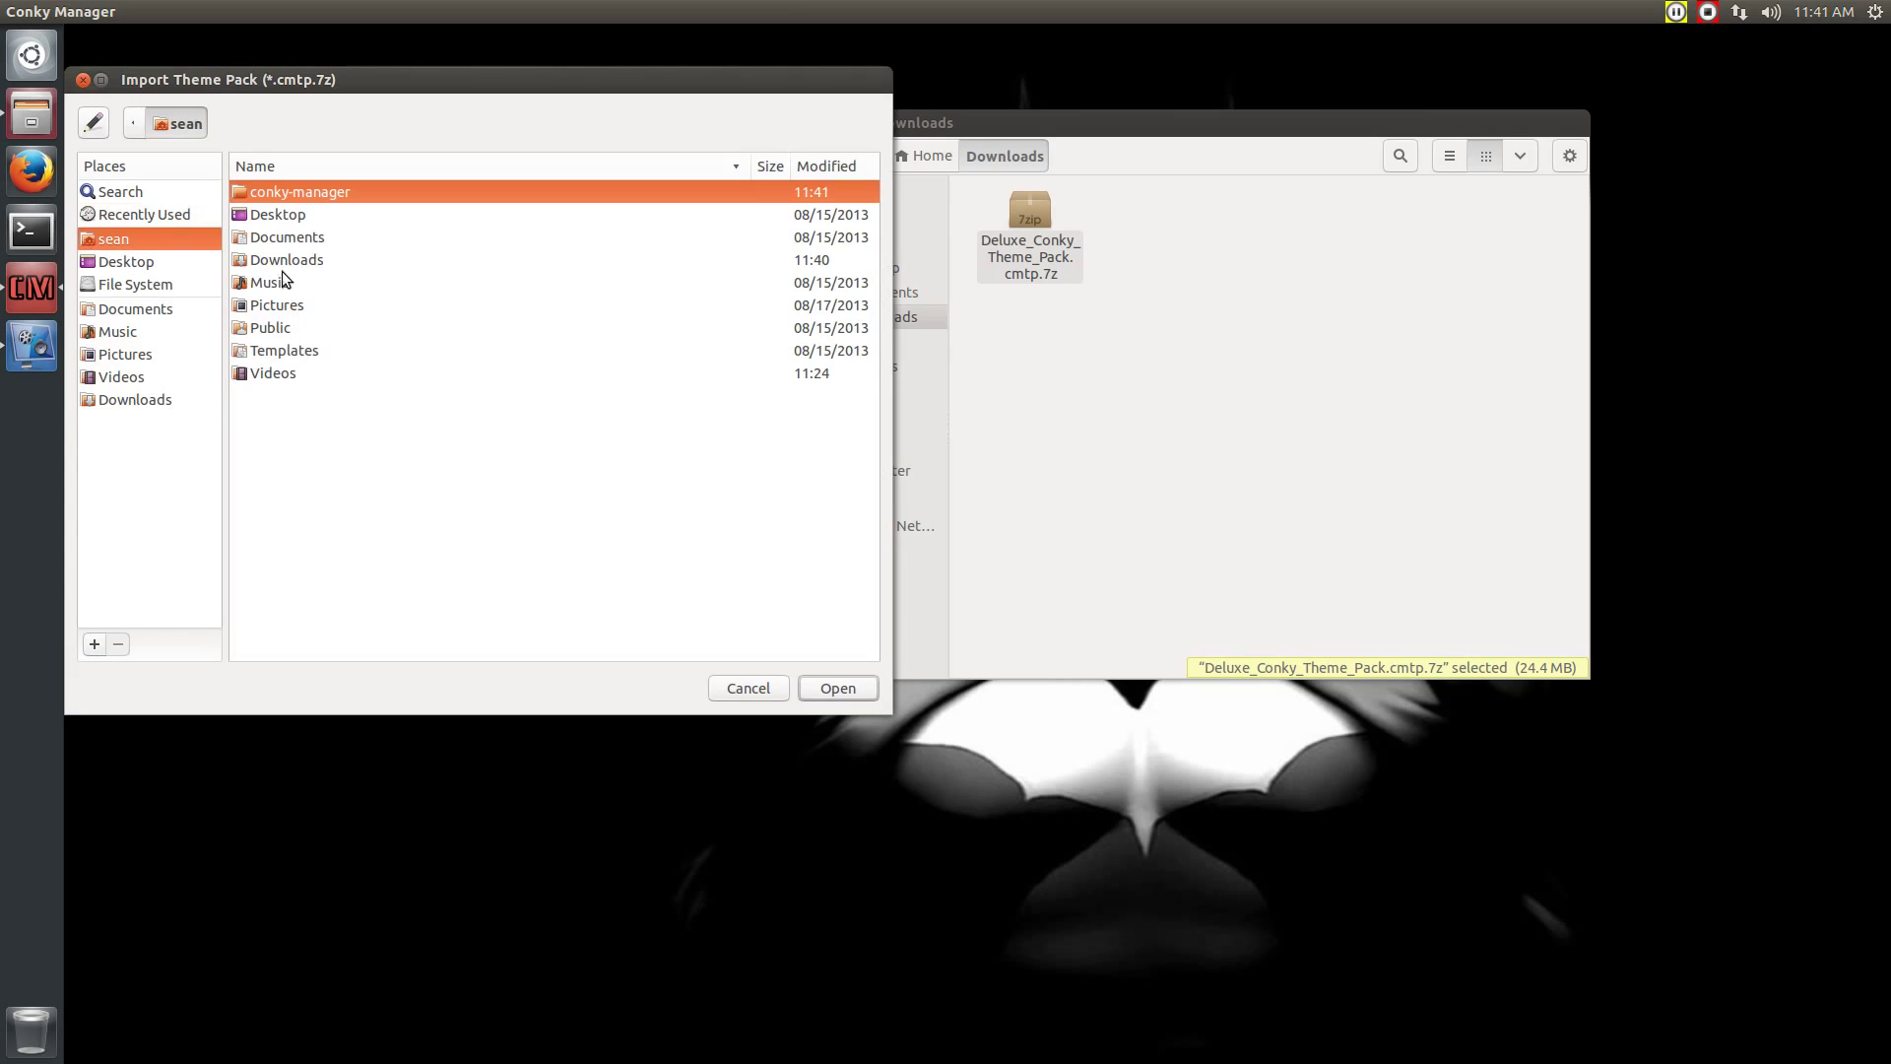
double_click(277, 259)
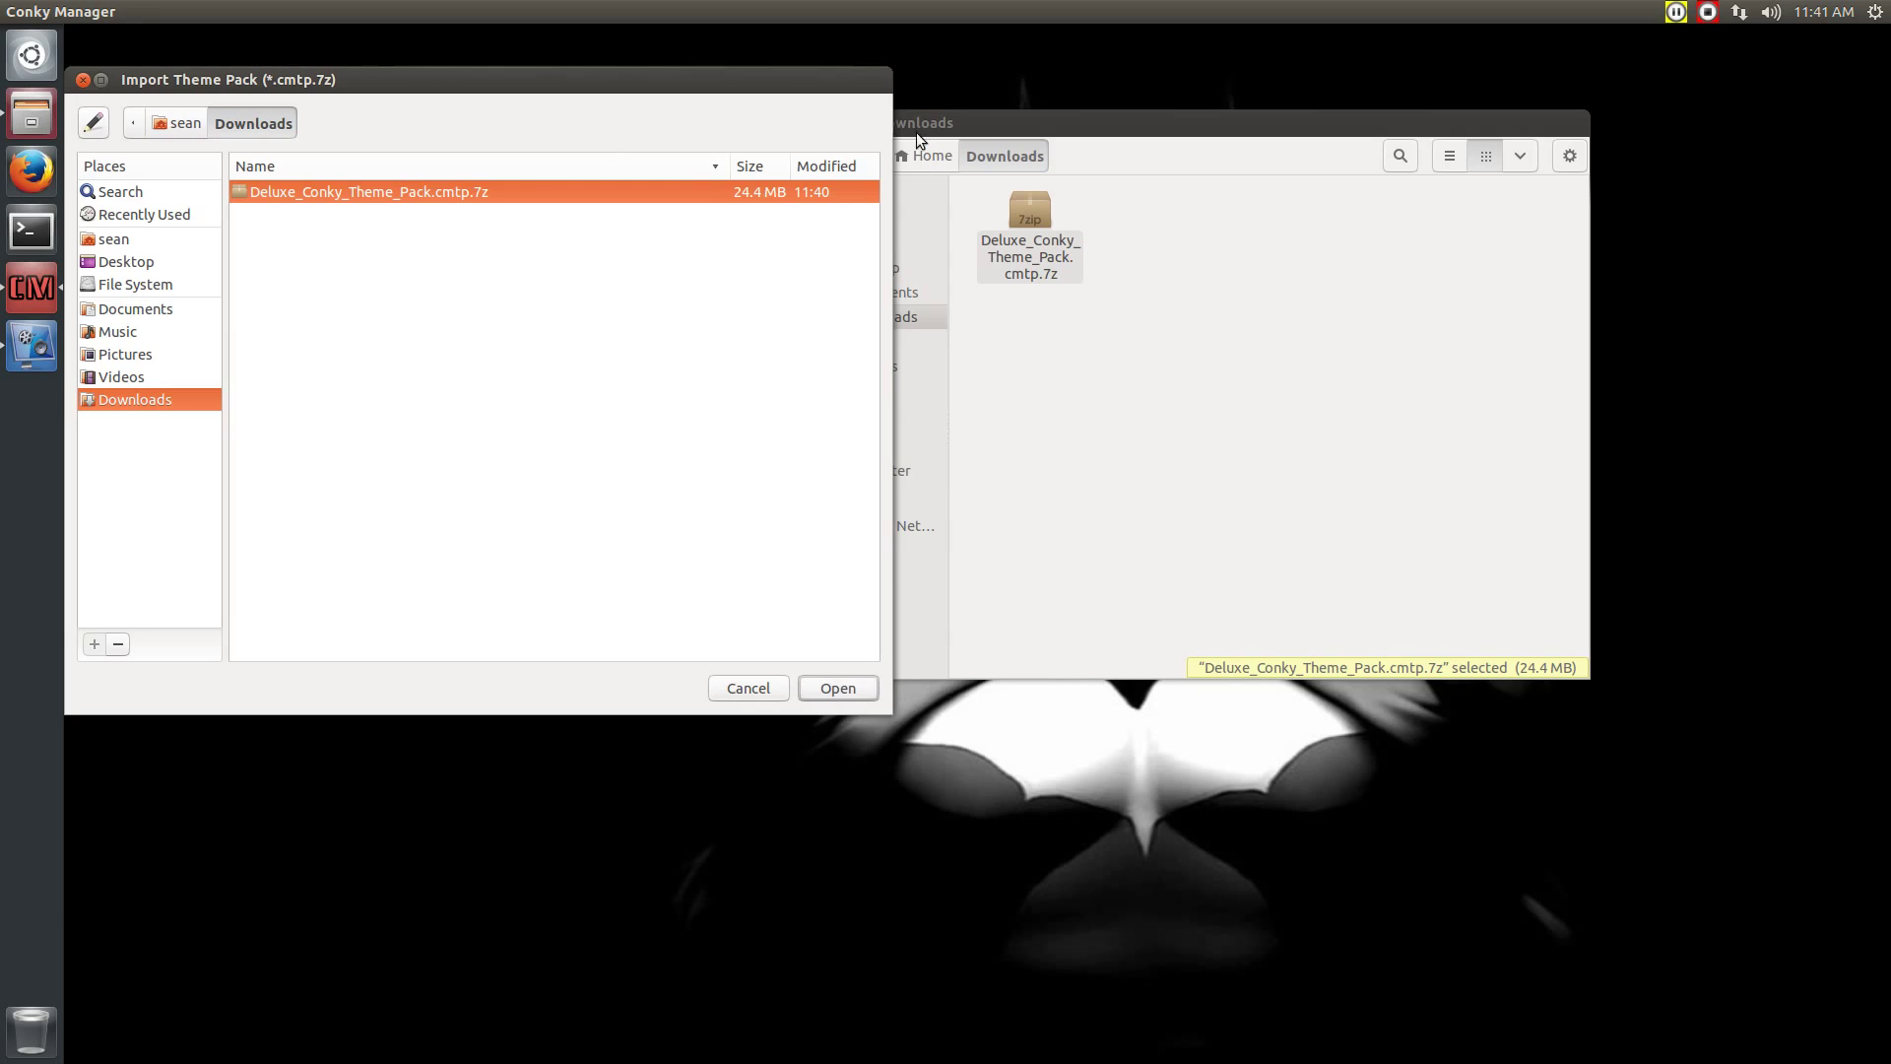
Close the Files window and import Deluxe_Conky_Theme_Pack.cmtp.7z, dismissing the import notice
click(963, 126)
click(818, 123)
drag(759, 80, 1576, 115)
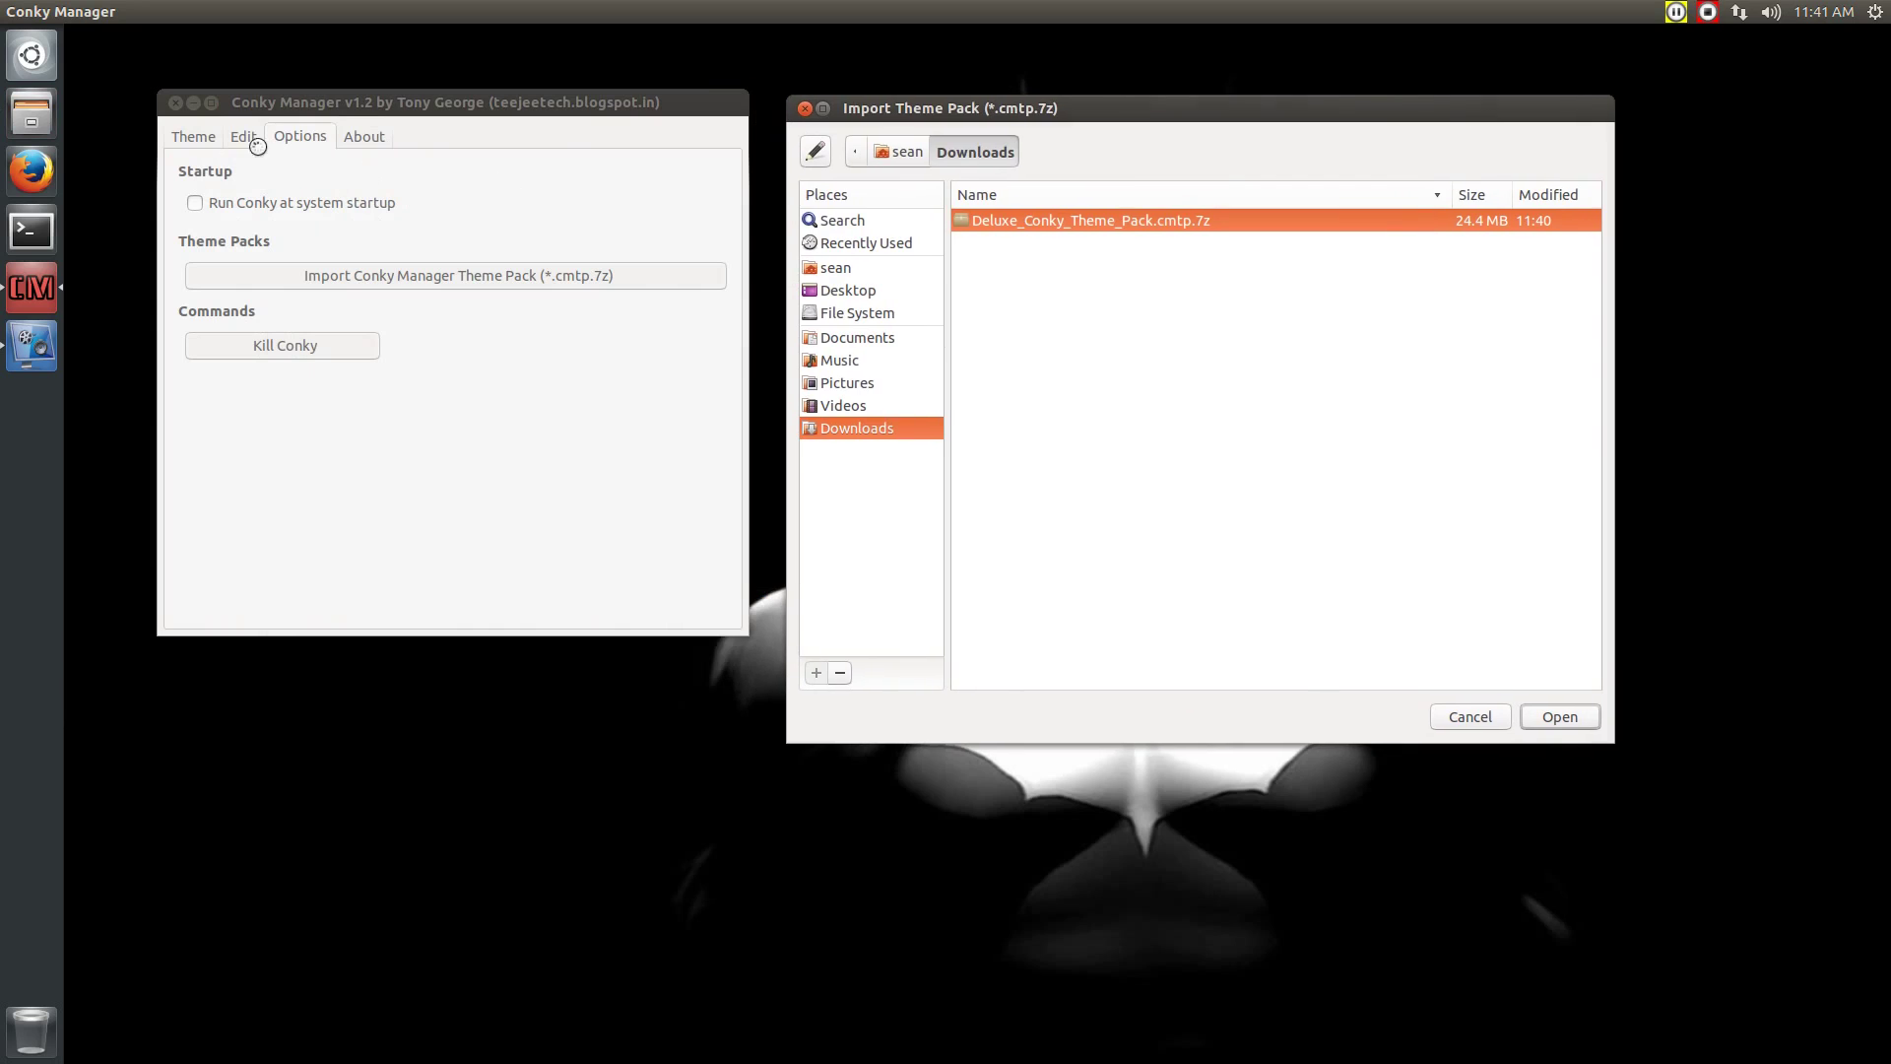
key(Return)
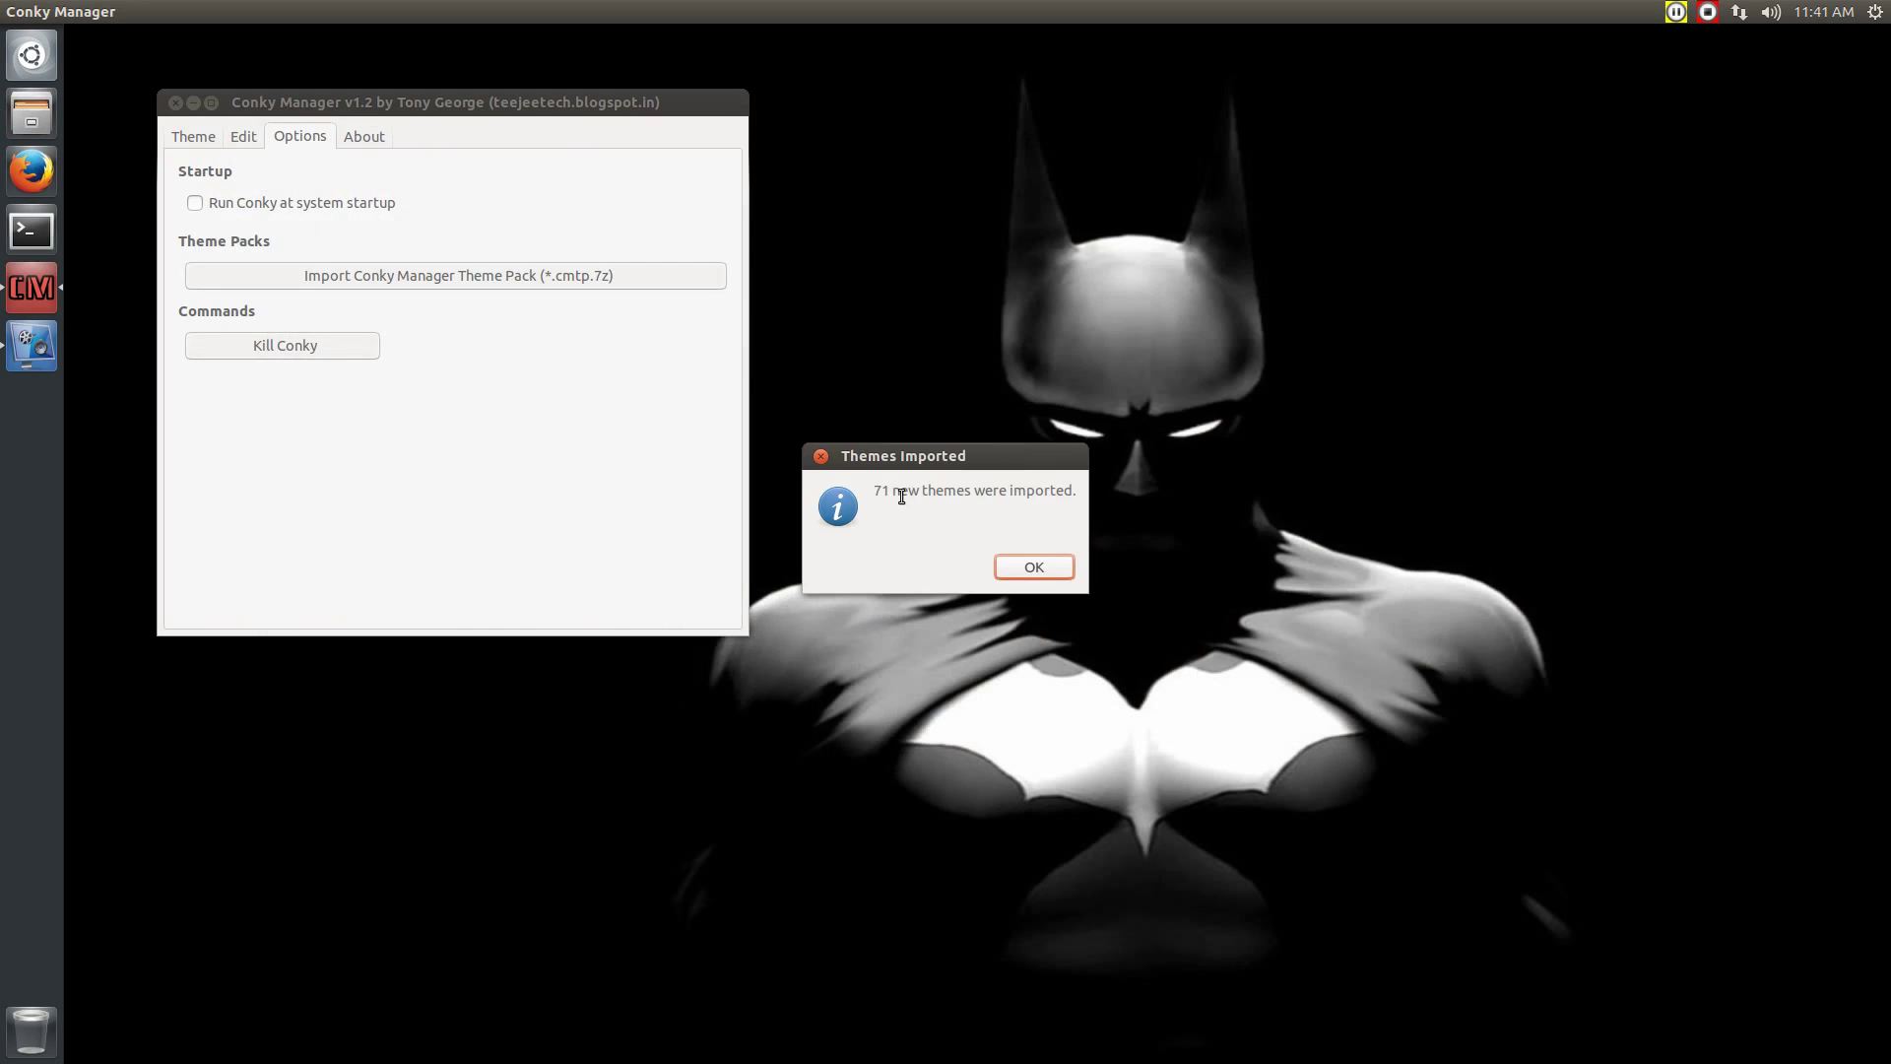
drag(901, 463, 806, 274)
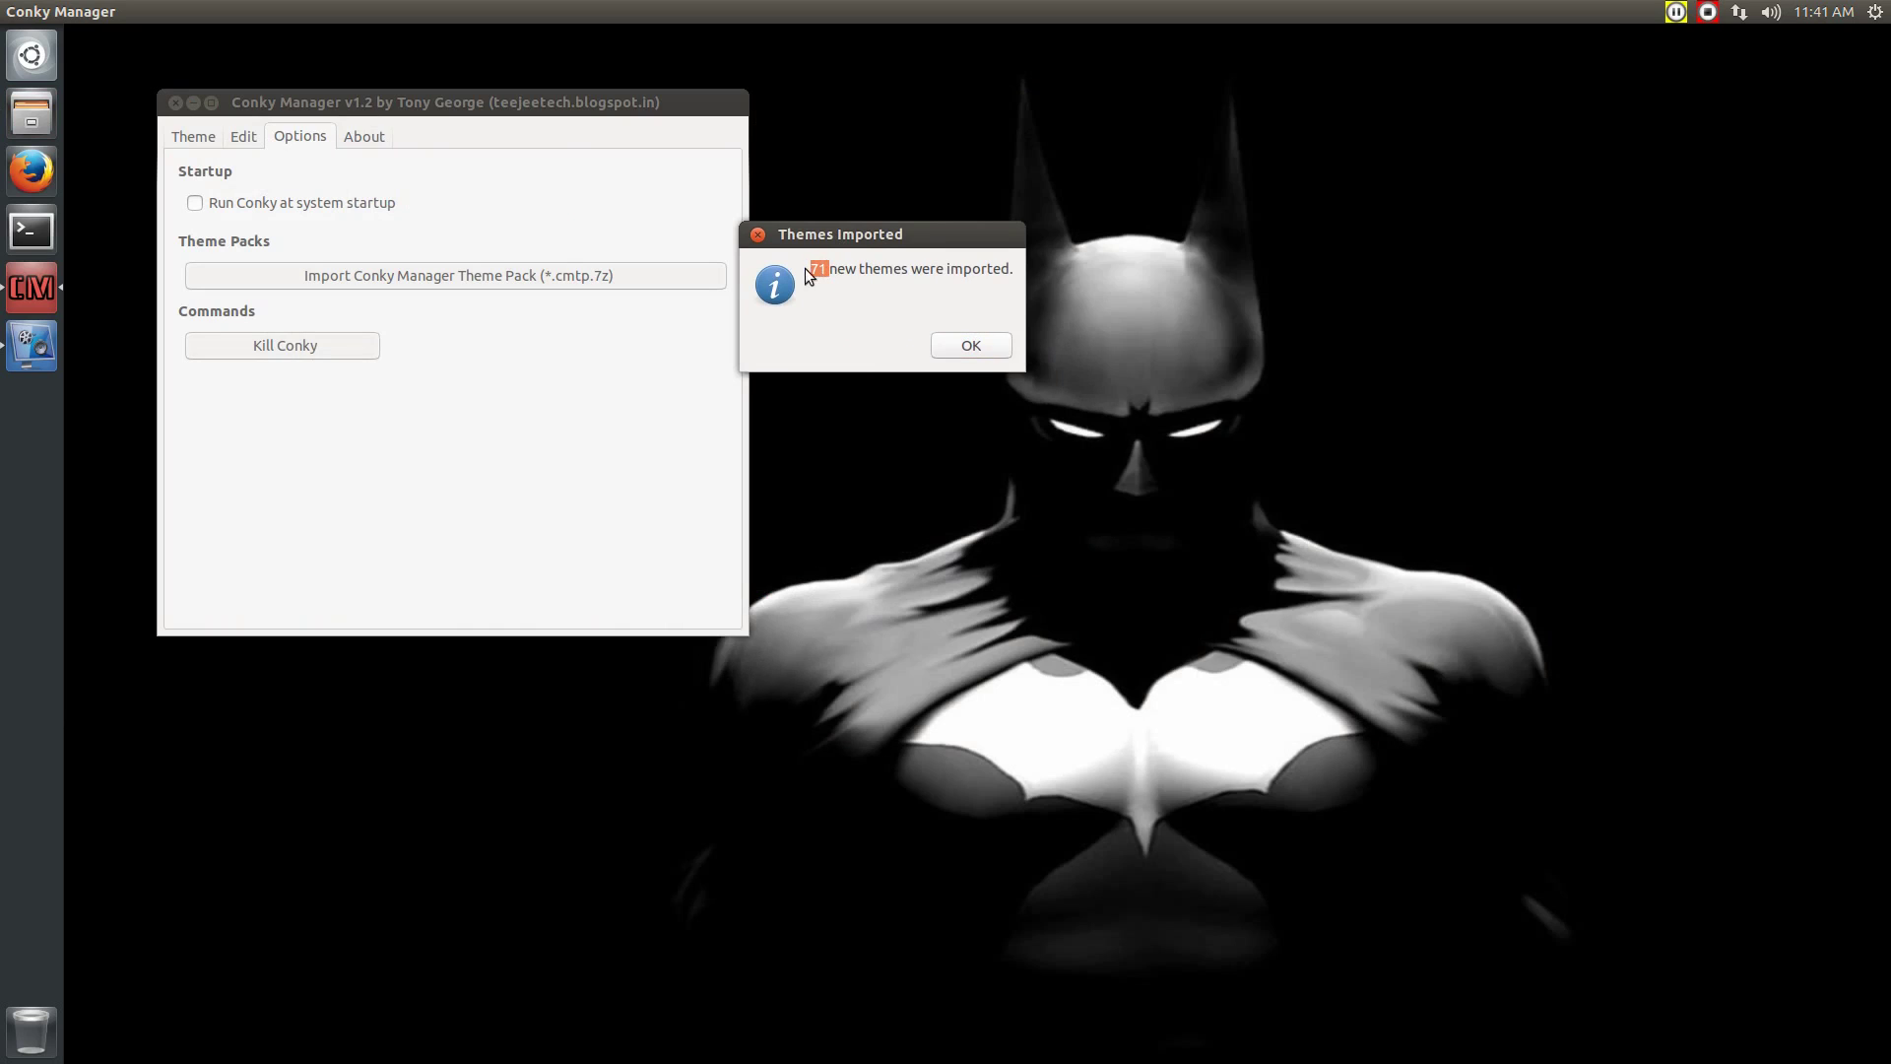
click(971, 347)
Look over the imported themes and set Conky to run at system startup
click(187, 139)
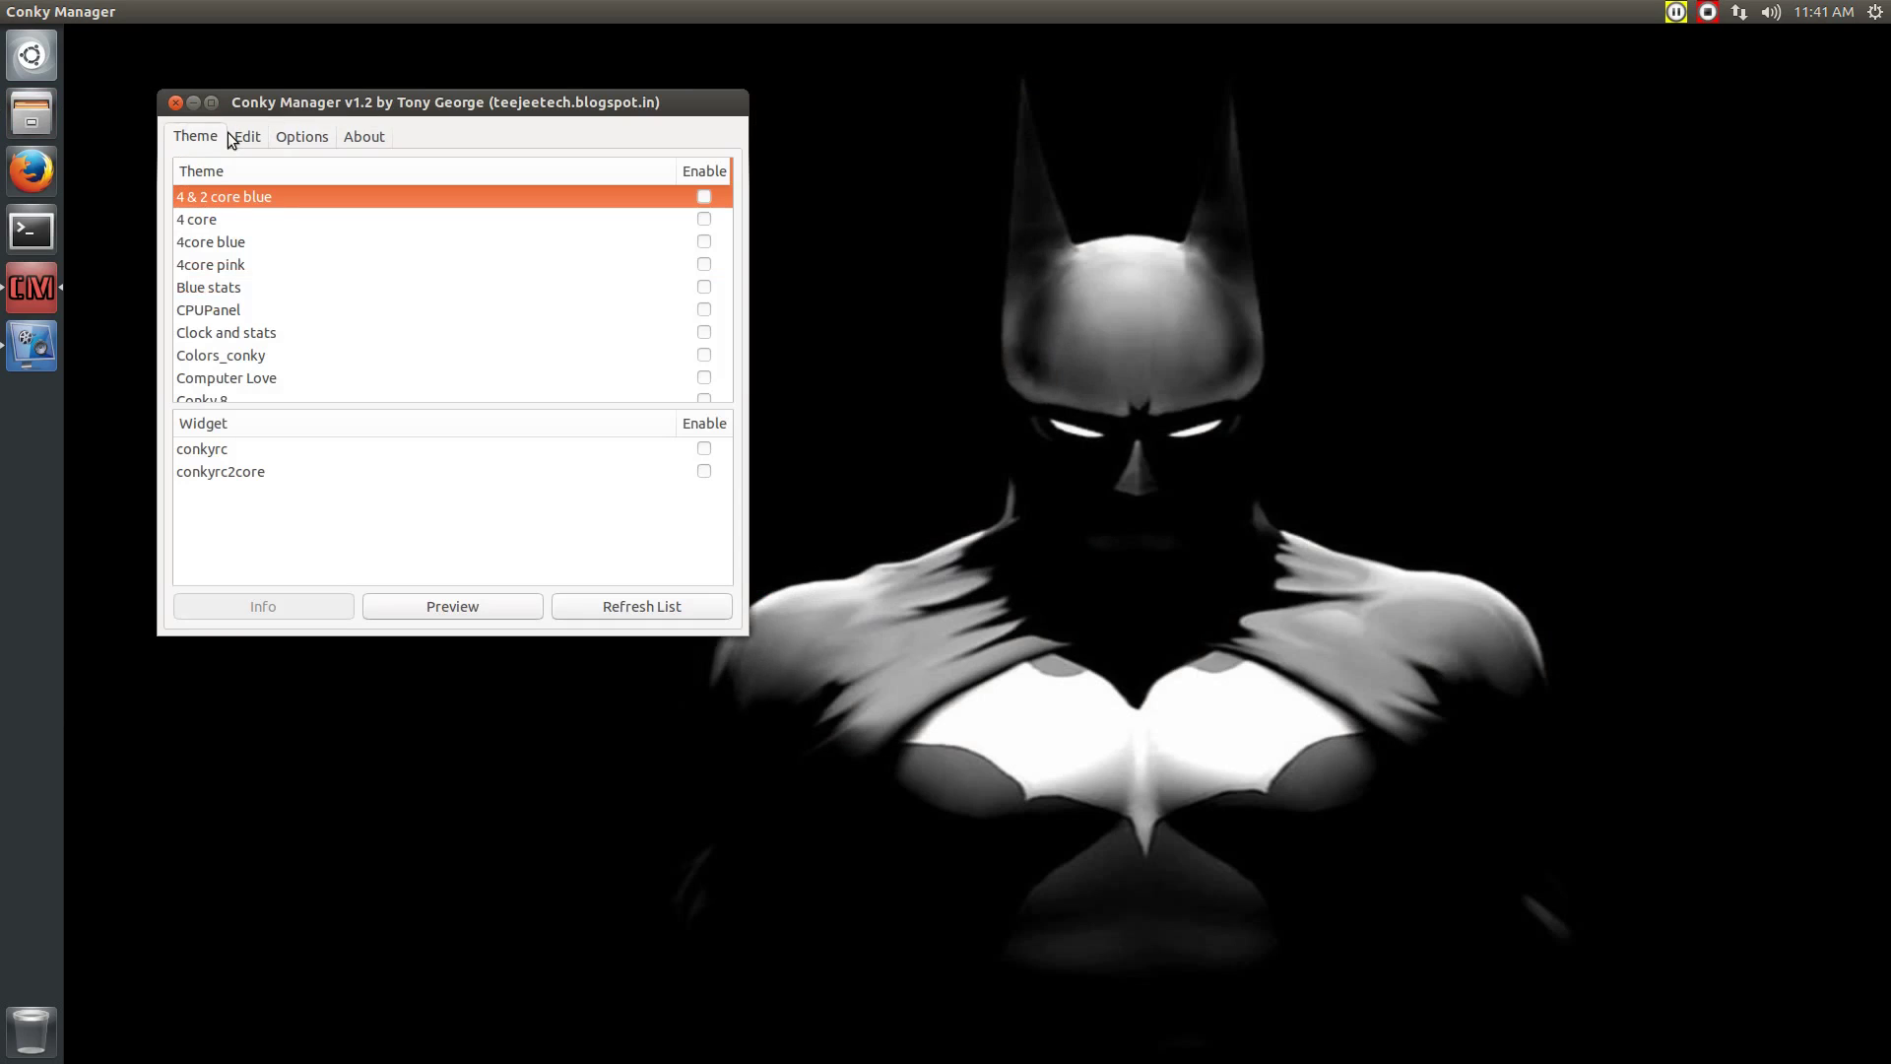
click(248, 140)
click(282, 143)
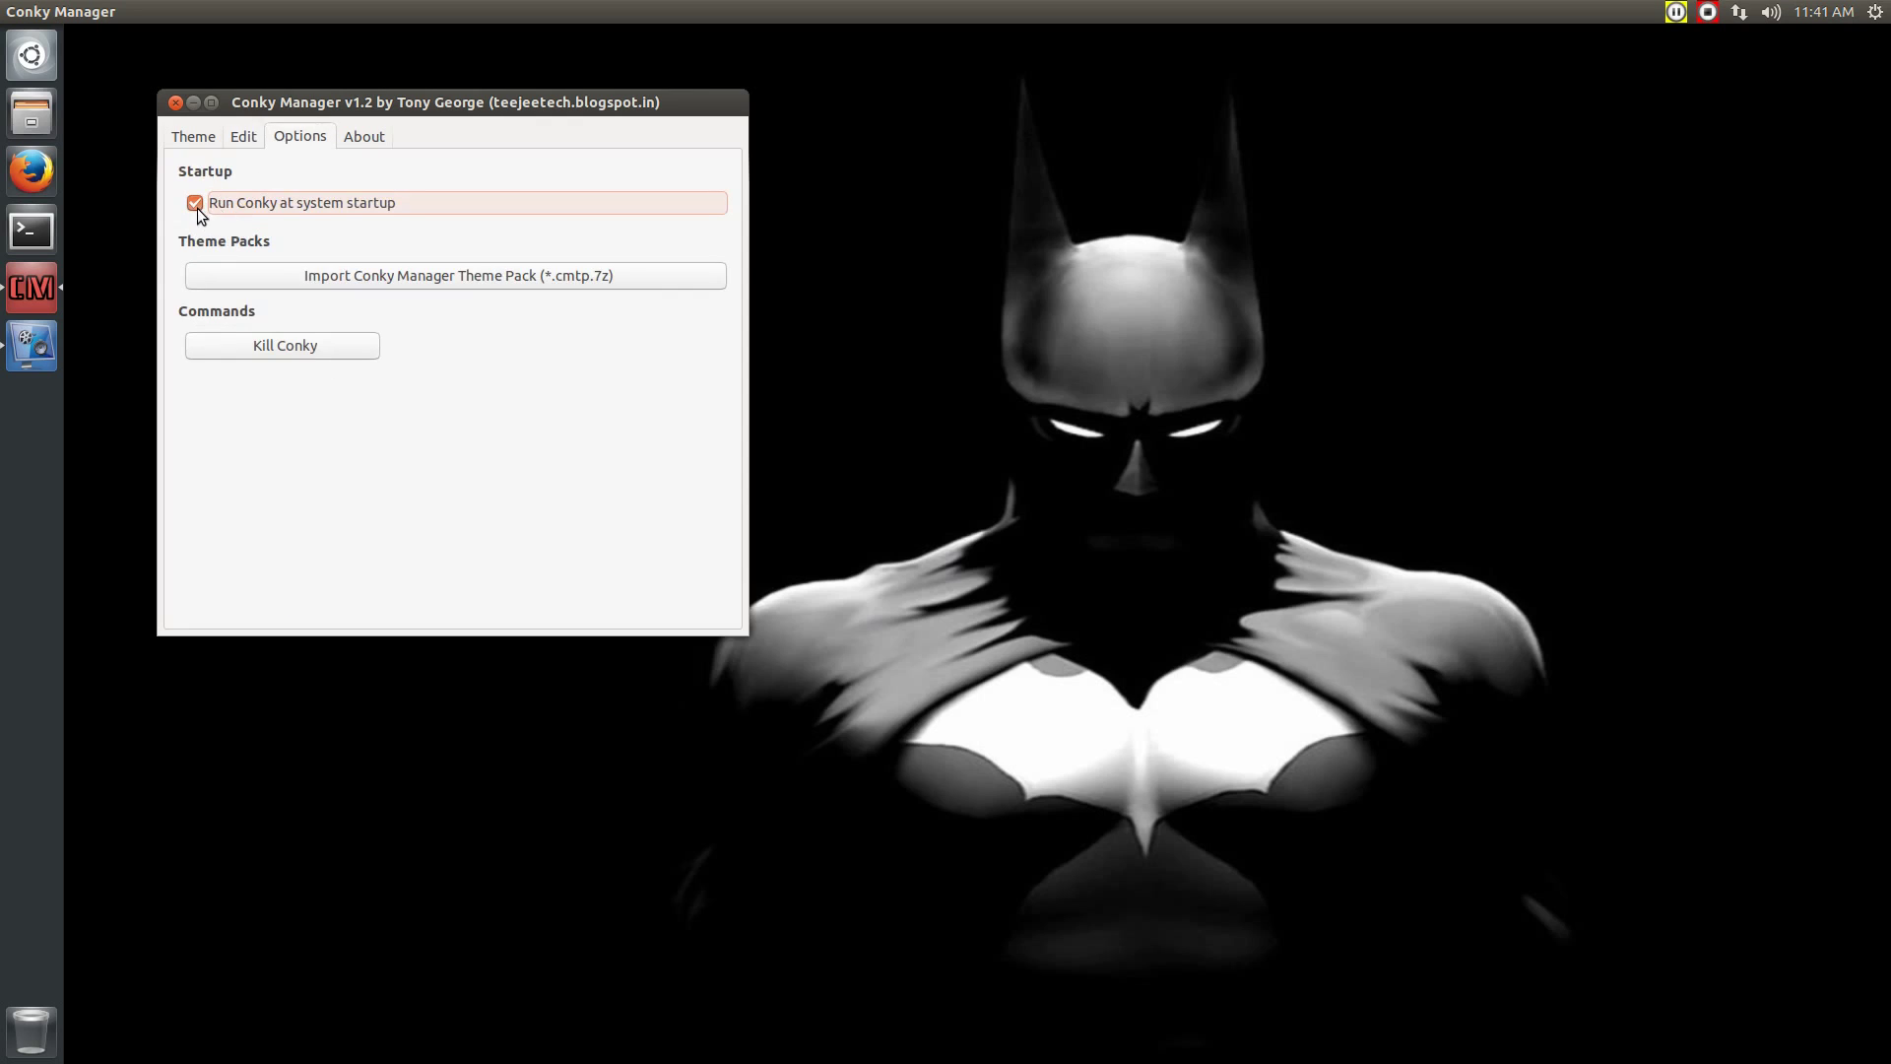
Enable the CPUPanel and Clock and stats themes, moving the Conky Manager window off the CPU widget
click(197, 140)
drag(262, 109, 219, 101)
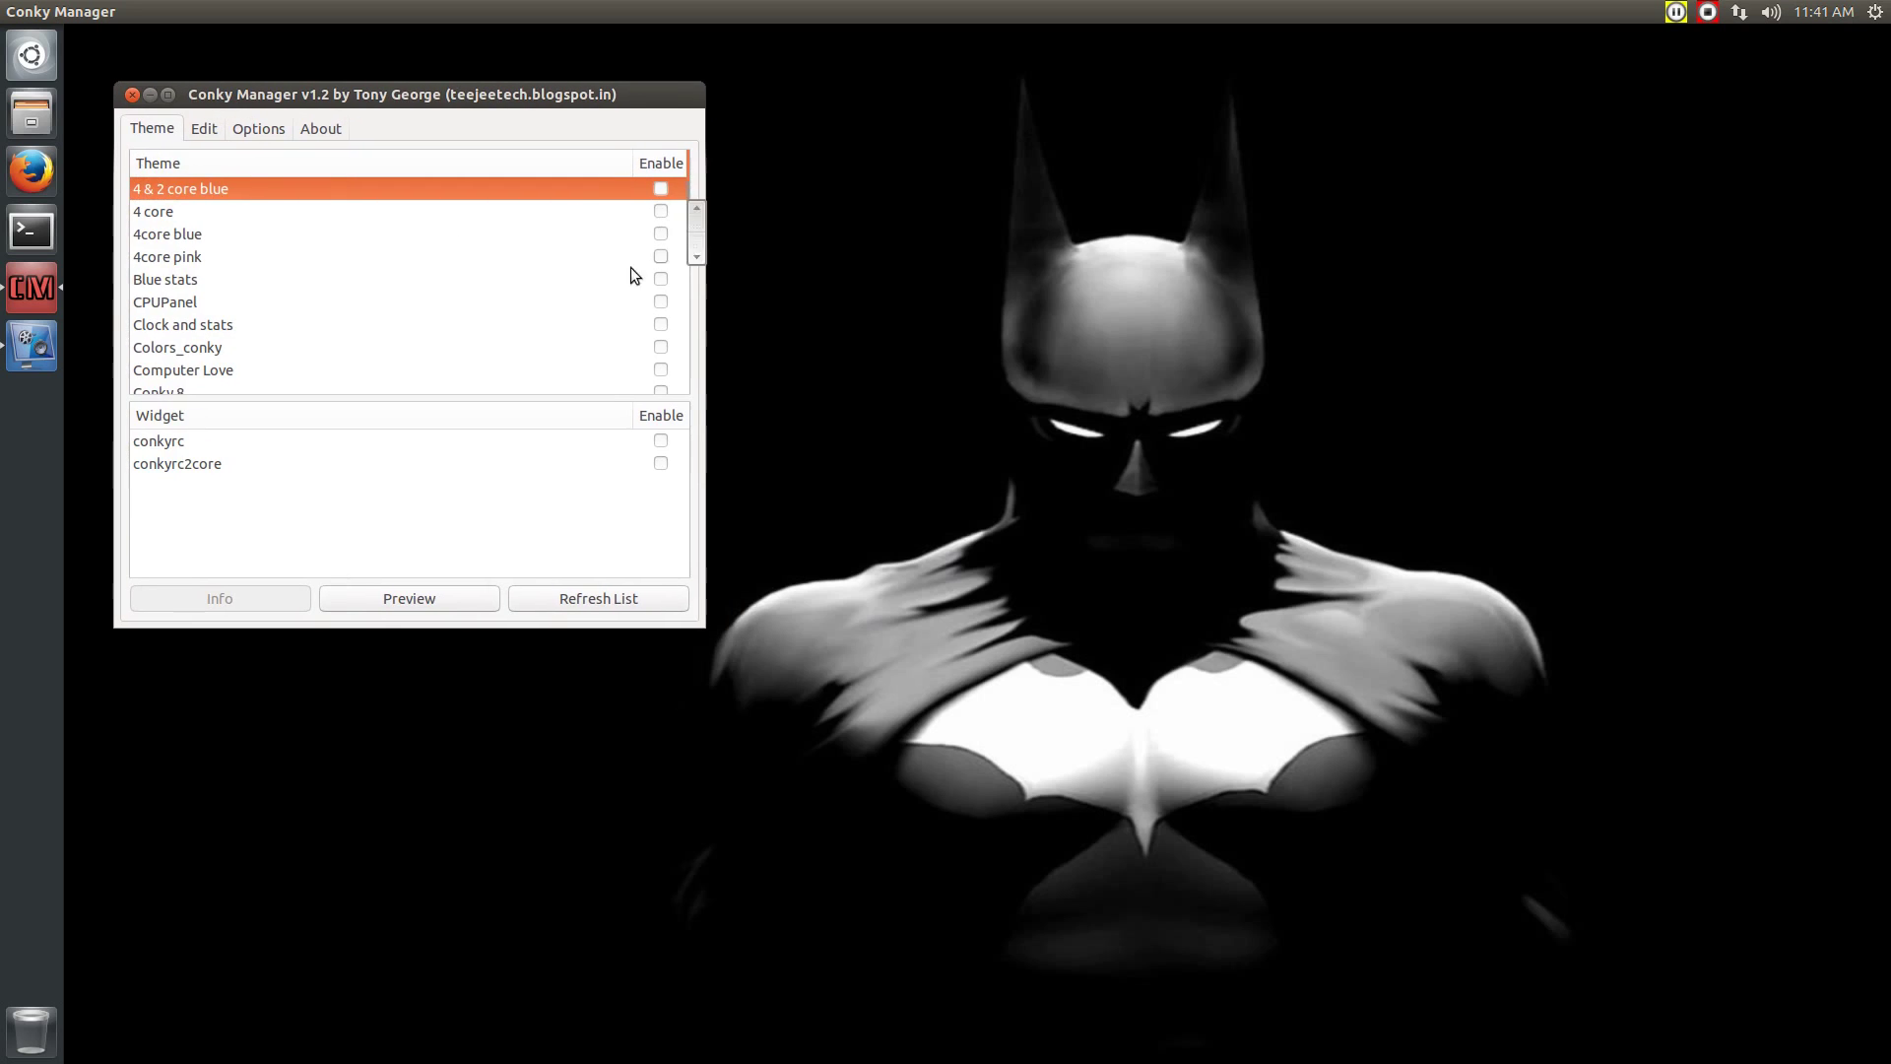
click(593, 301)
click(660, 303)
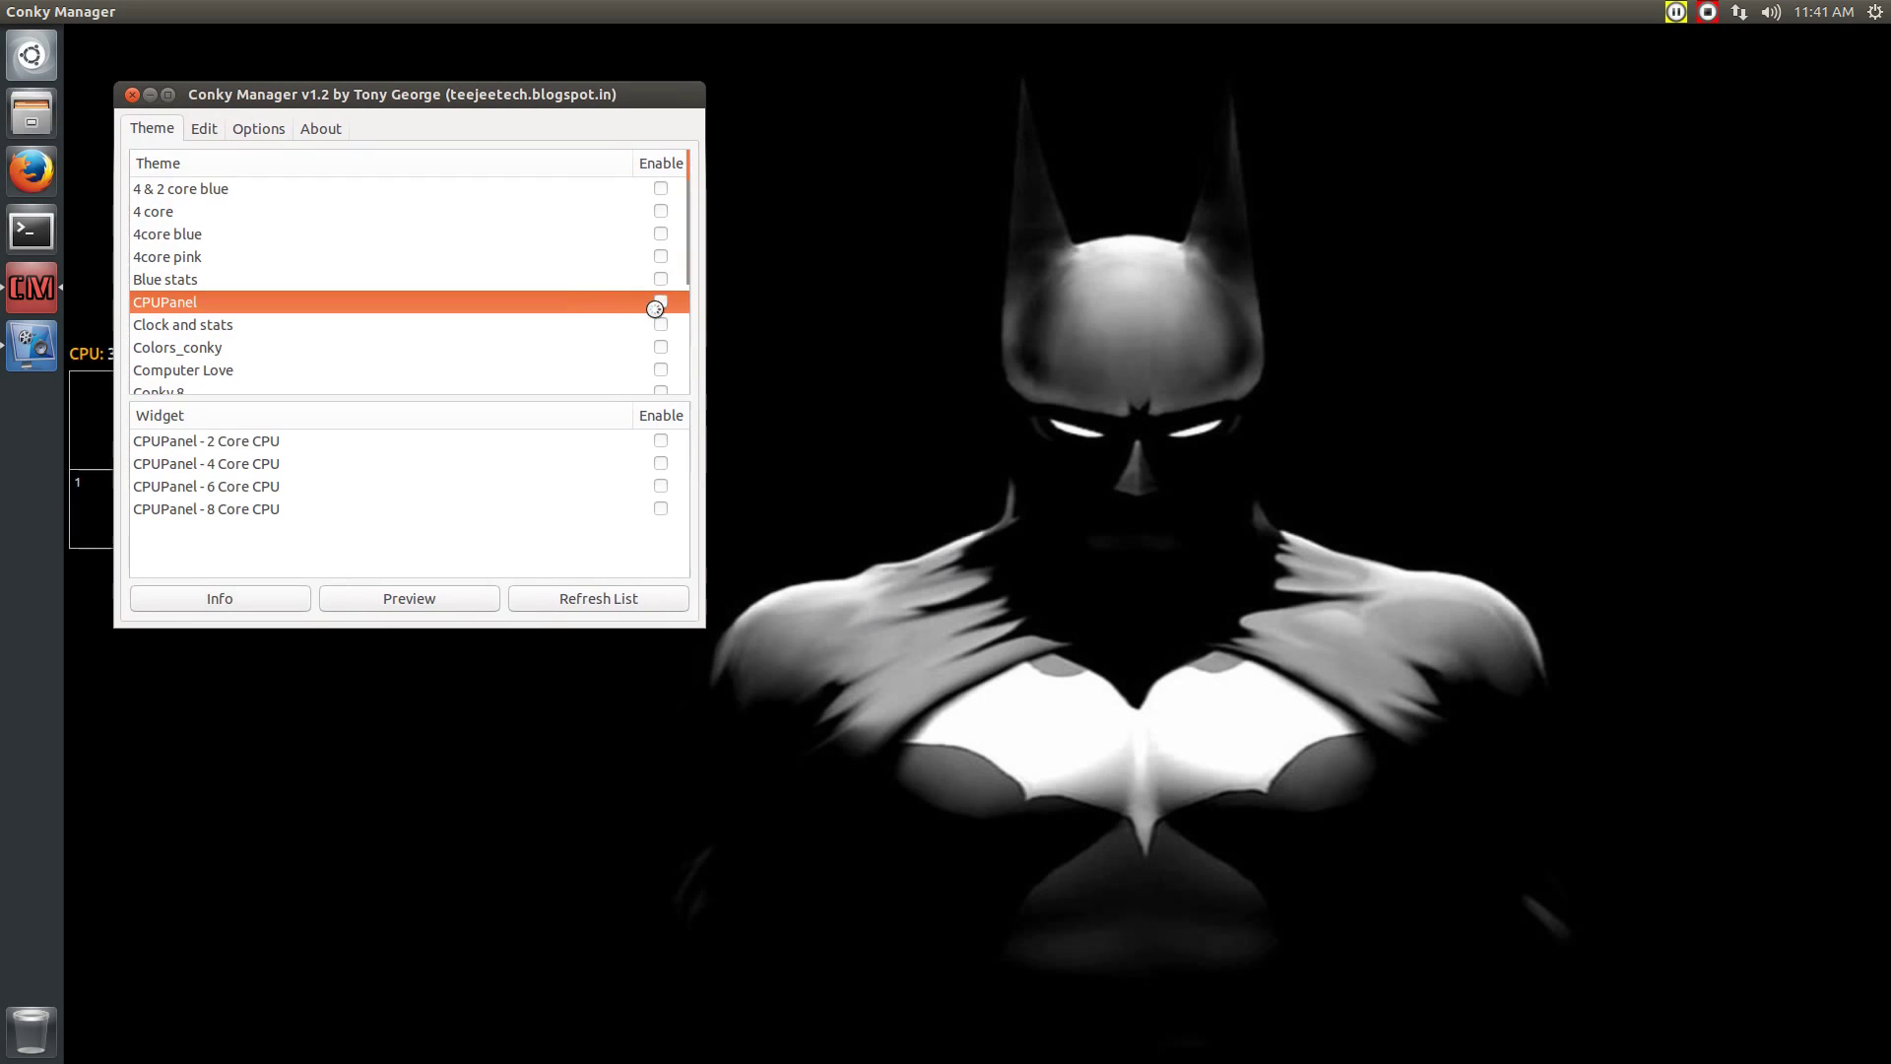
mouse_move(514, 91)
mouse_down()
mouse_move(738, 156)
mouse_move(1030, 161)
mouse_move(969, 121)
mouse_up()
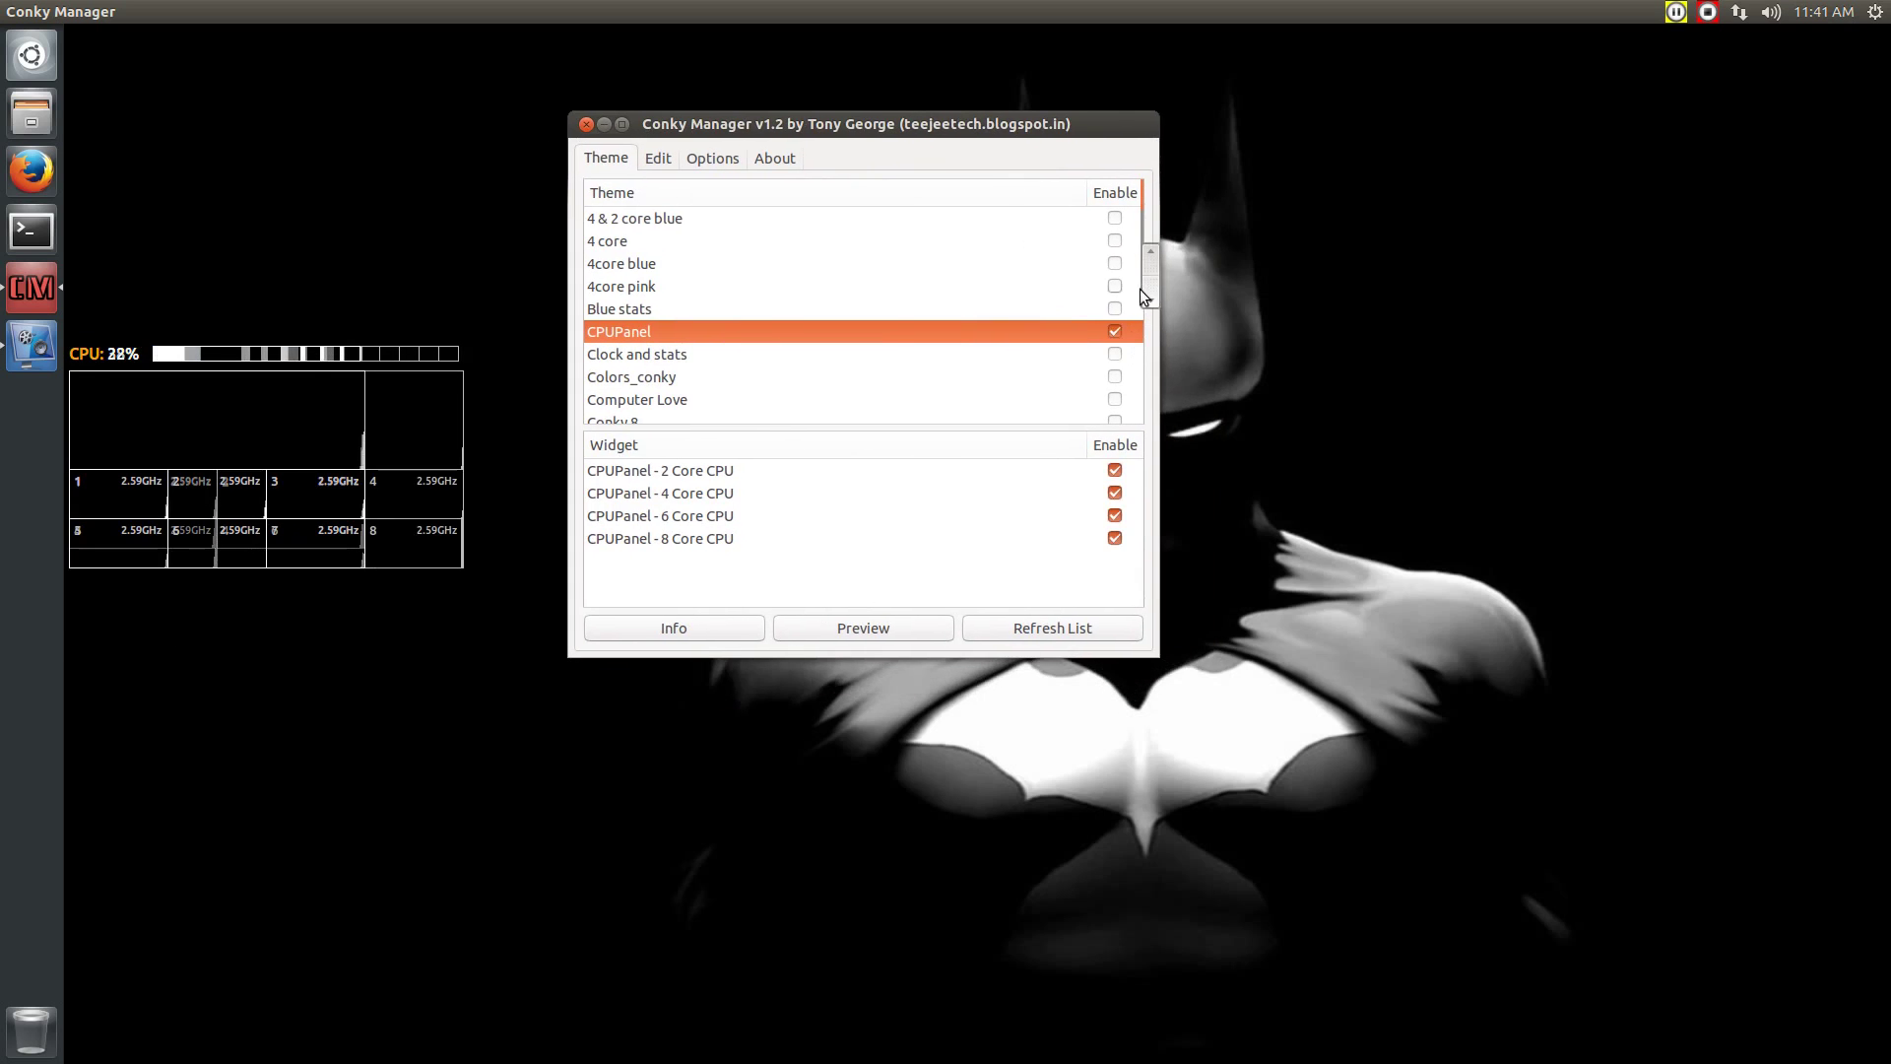
scroll(1144, 287, down, 1)
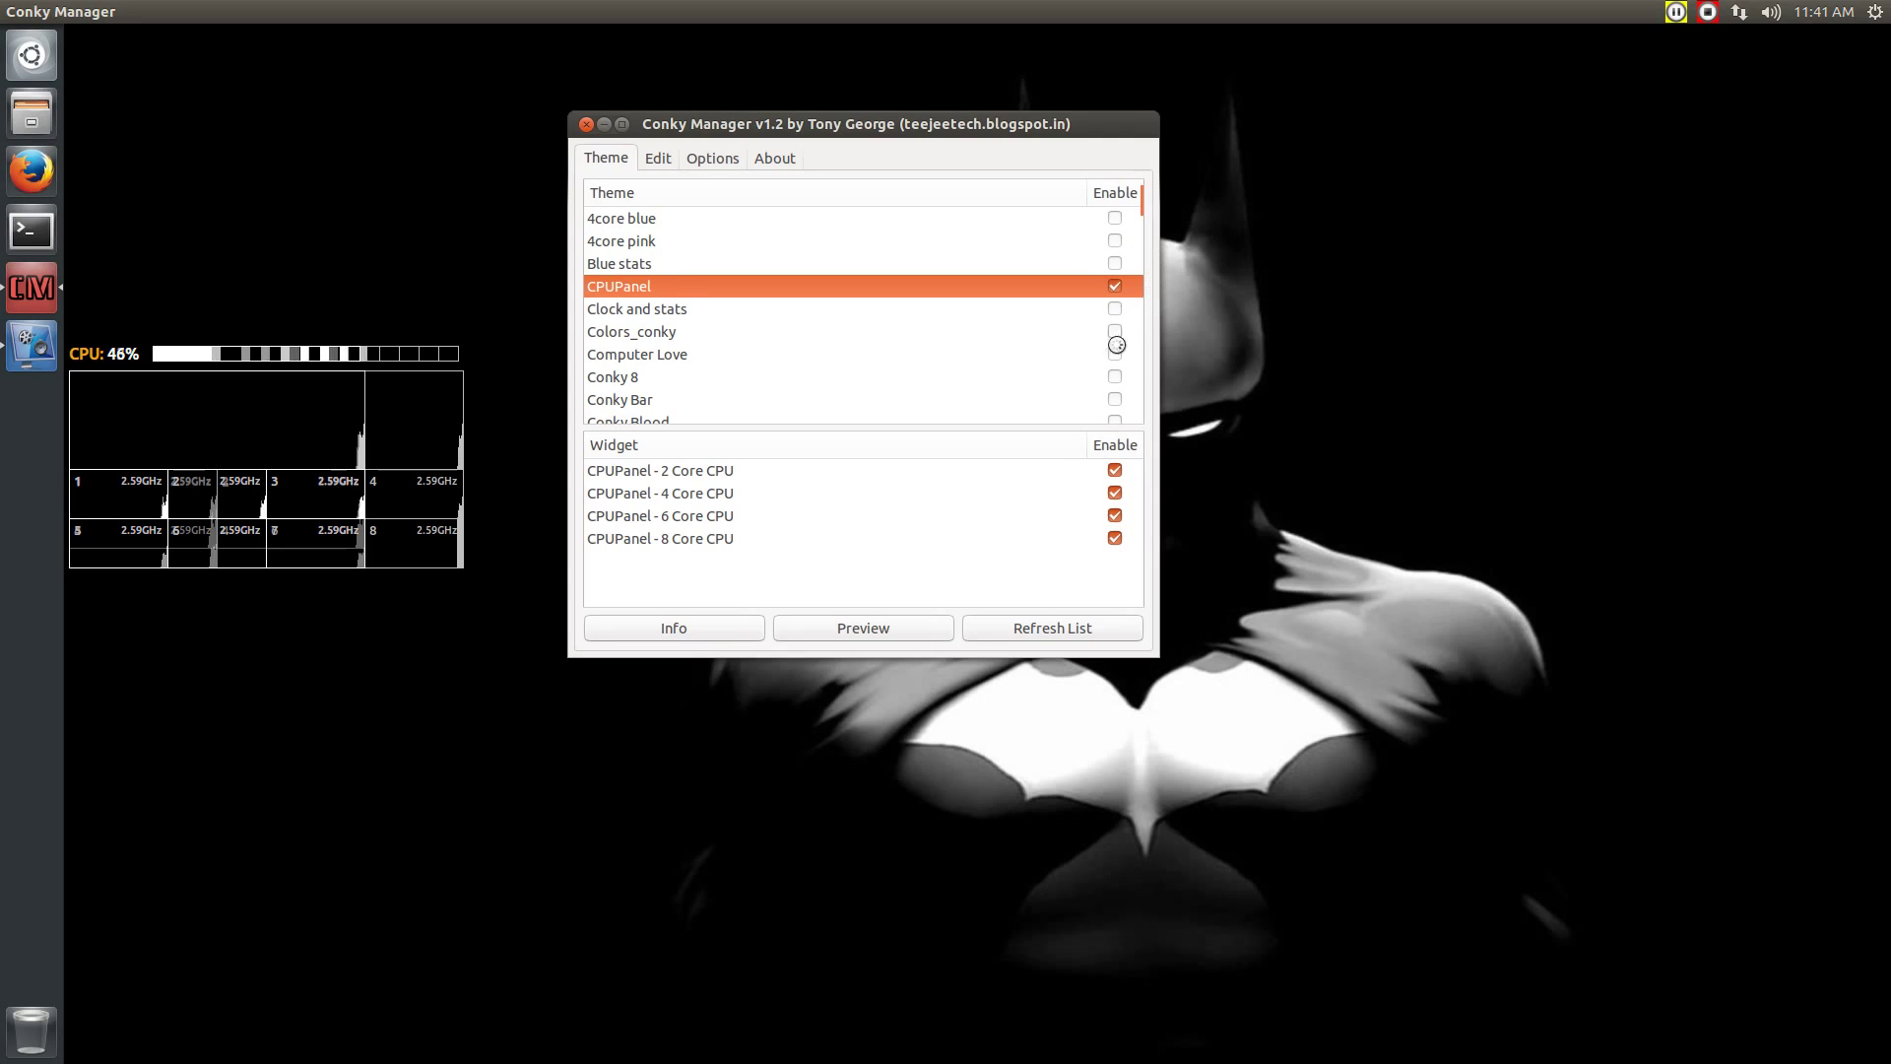
click(1114, 308)
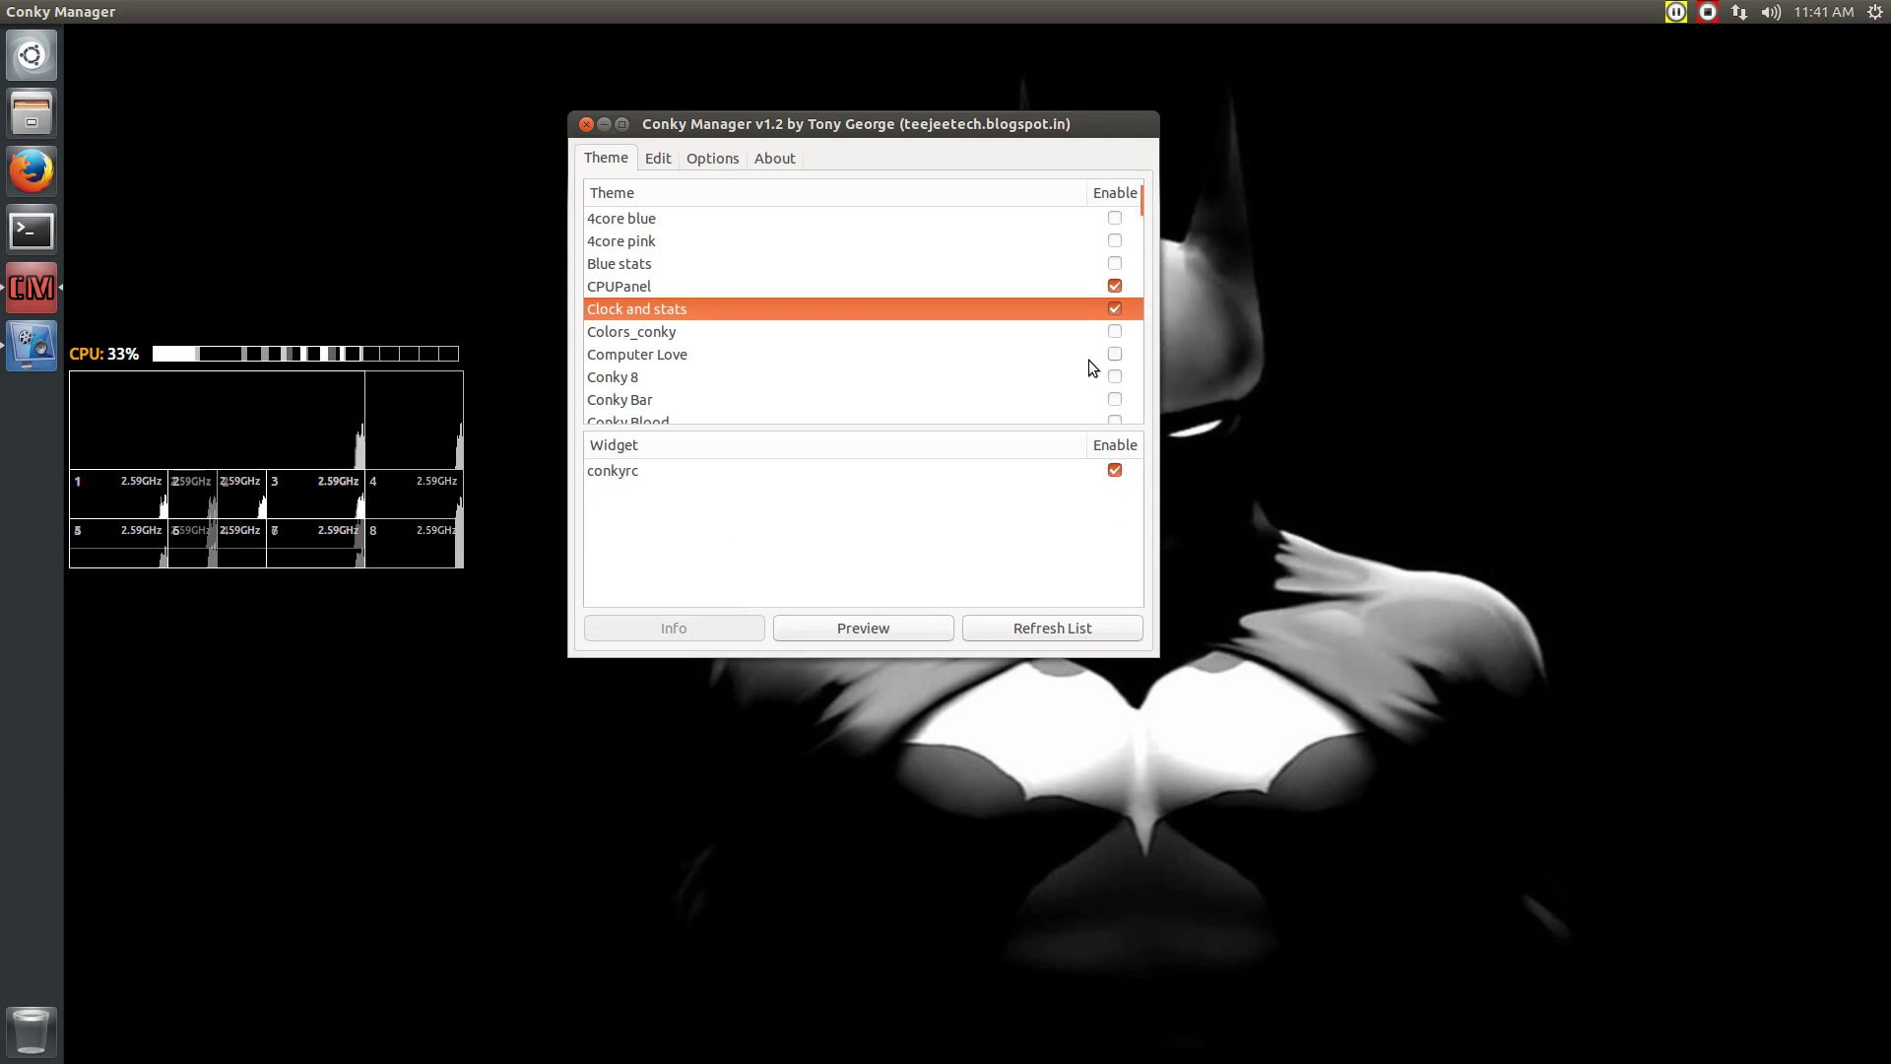
Disable the CPUPanel and Clock and stats themes
click(1114, 287)
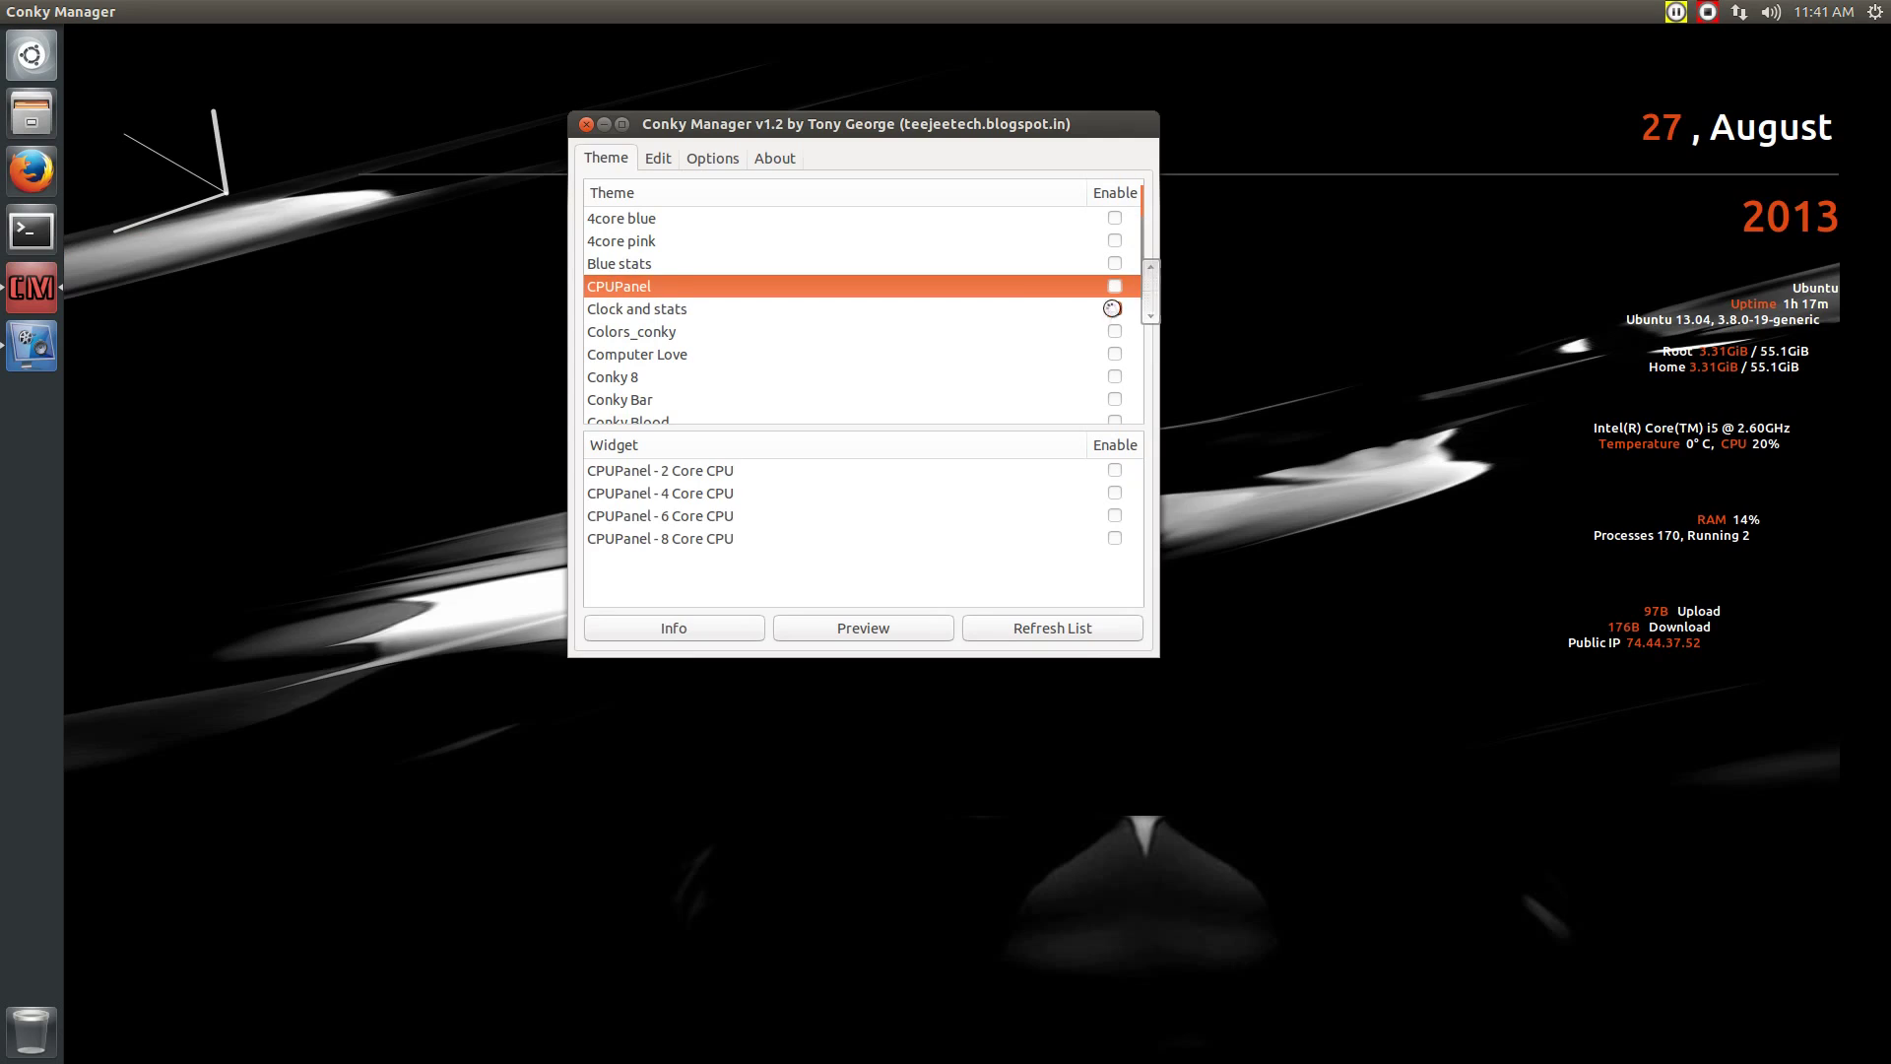
click(1114, 309)
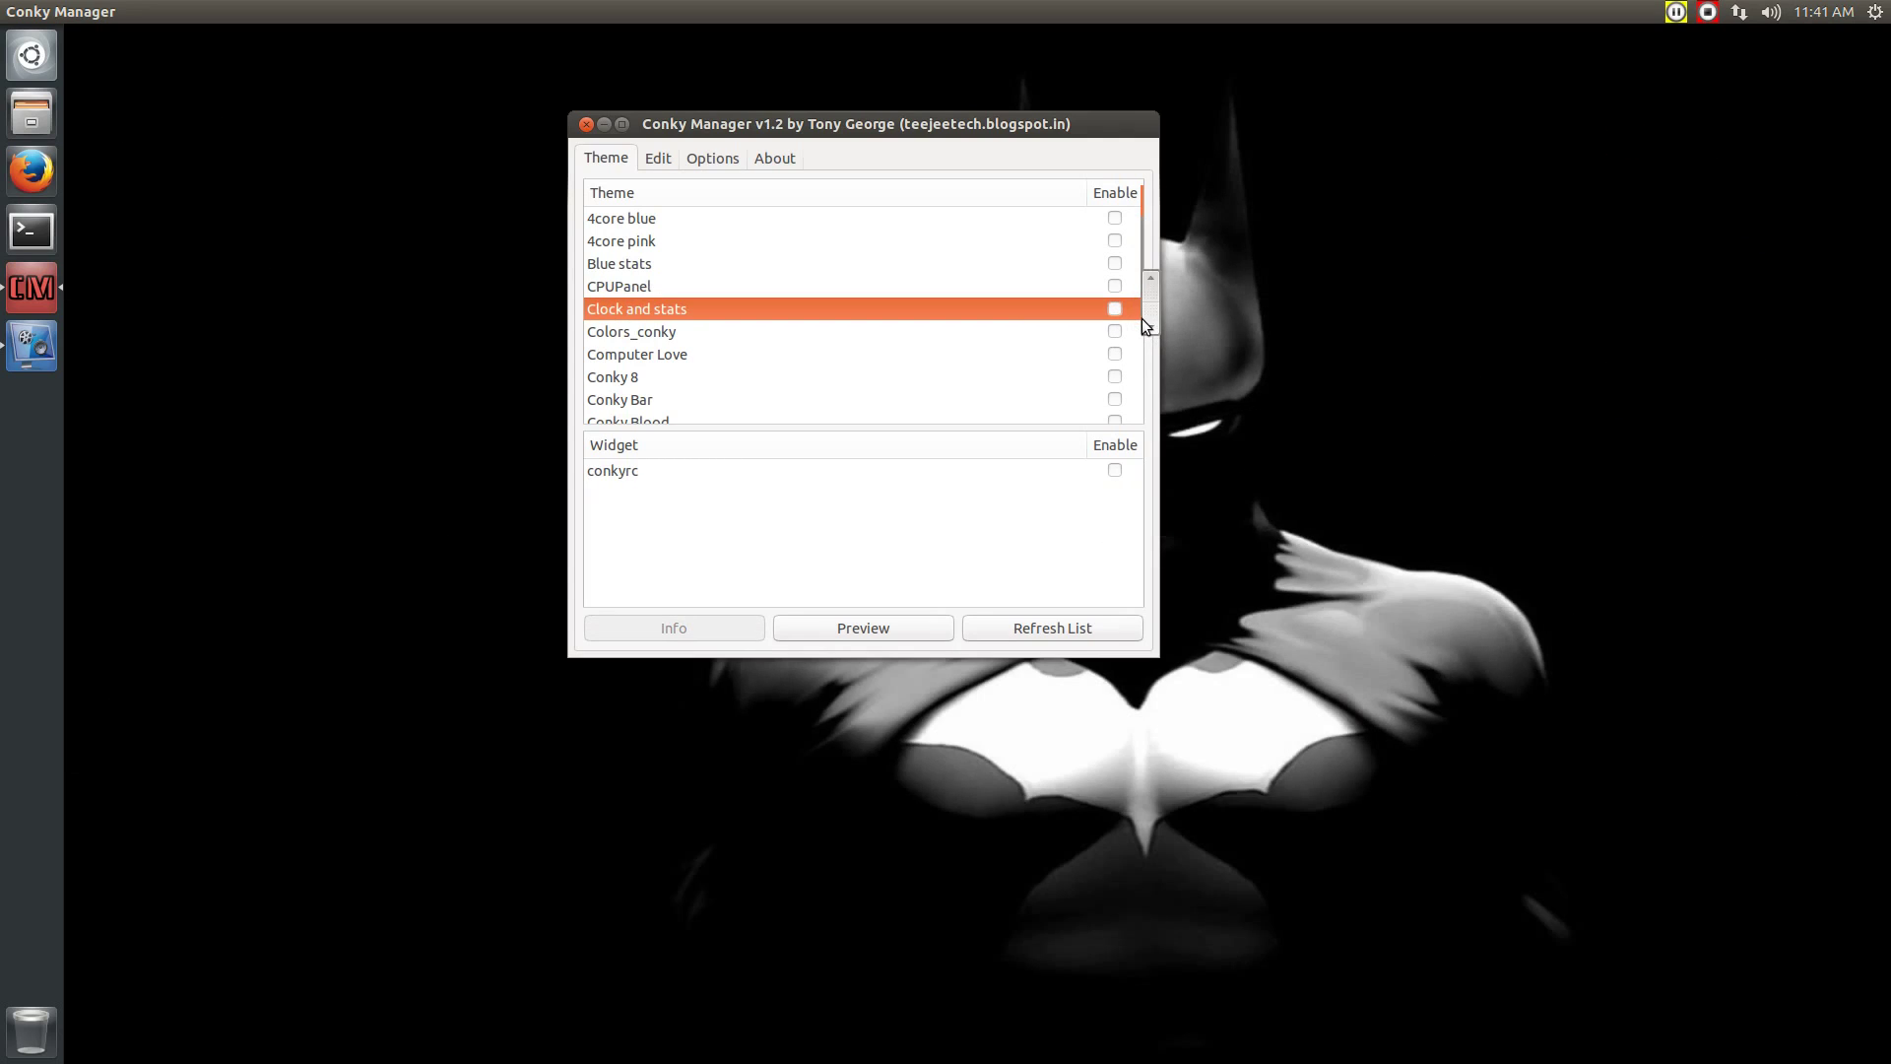
Try out the Computer Love theme with the Conky Manager window moved off its widgets, and disable the theme again
drag(1143, 317, 1141, 328)
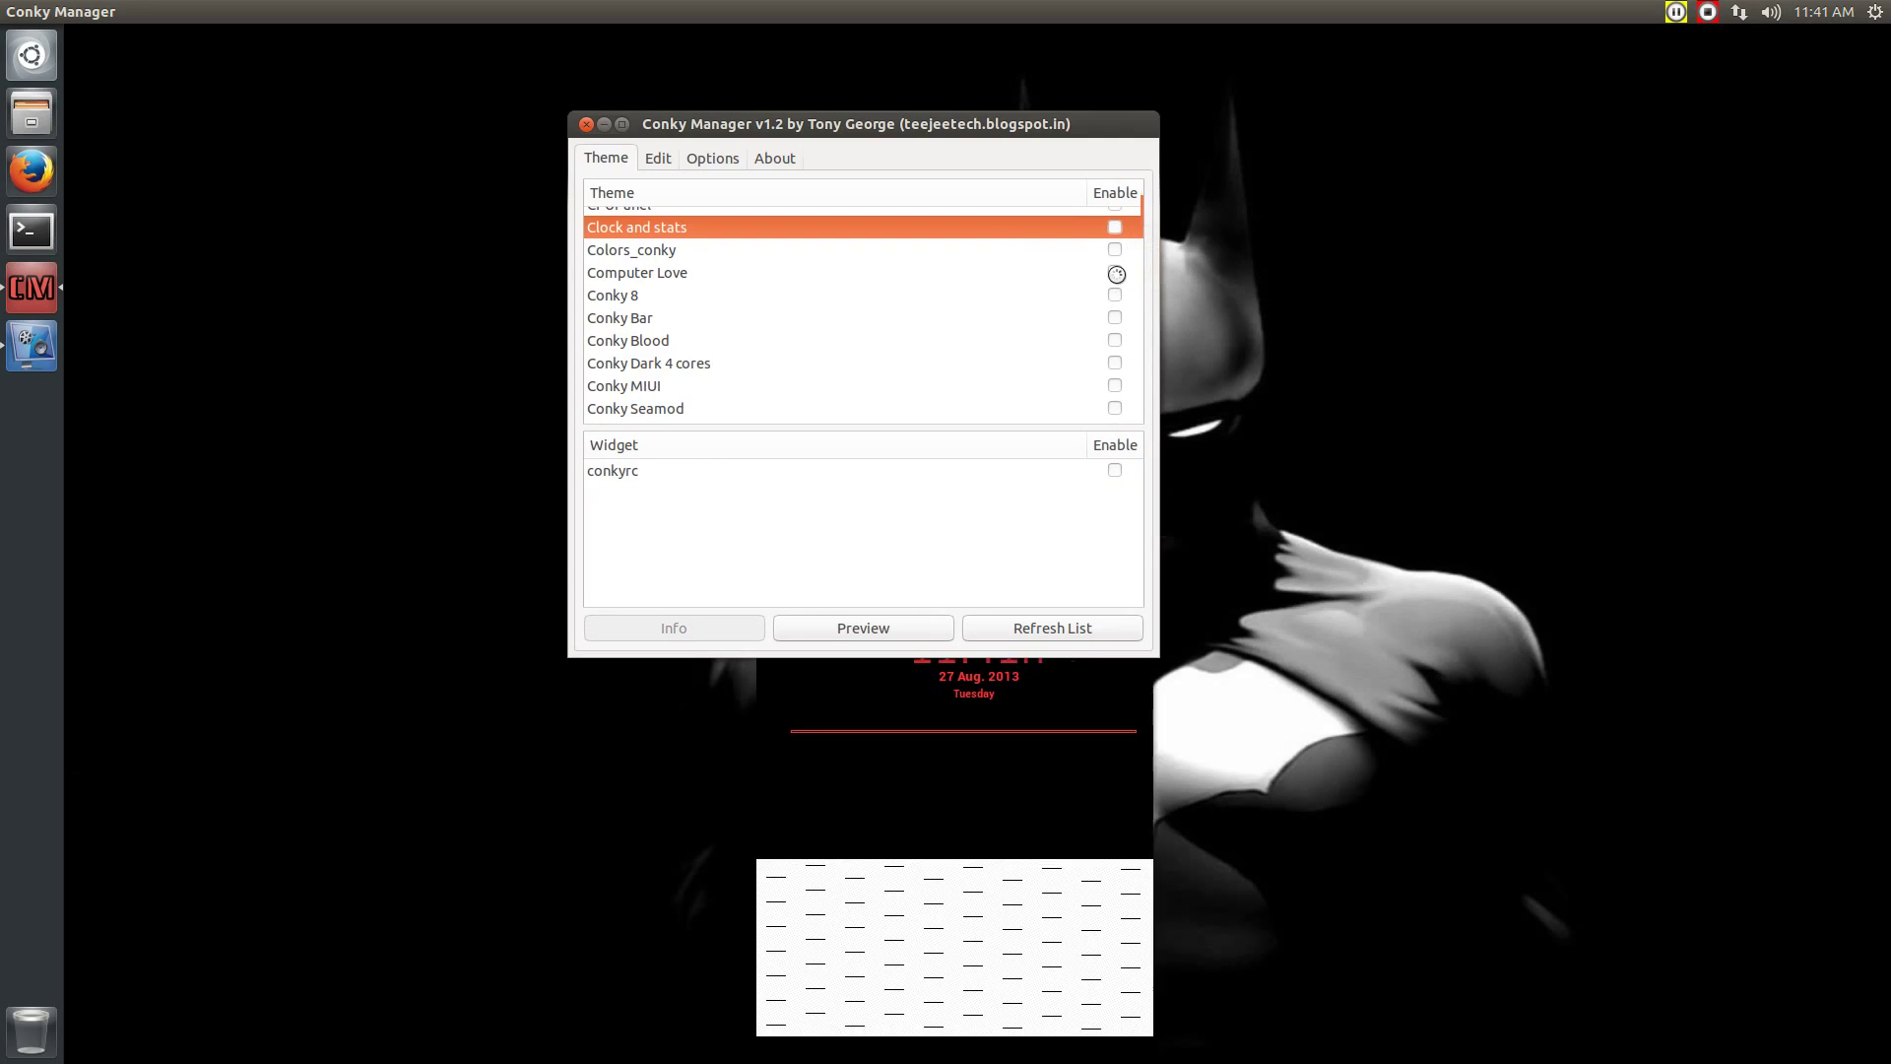
drag(932, 124, 441, 105)
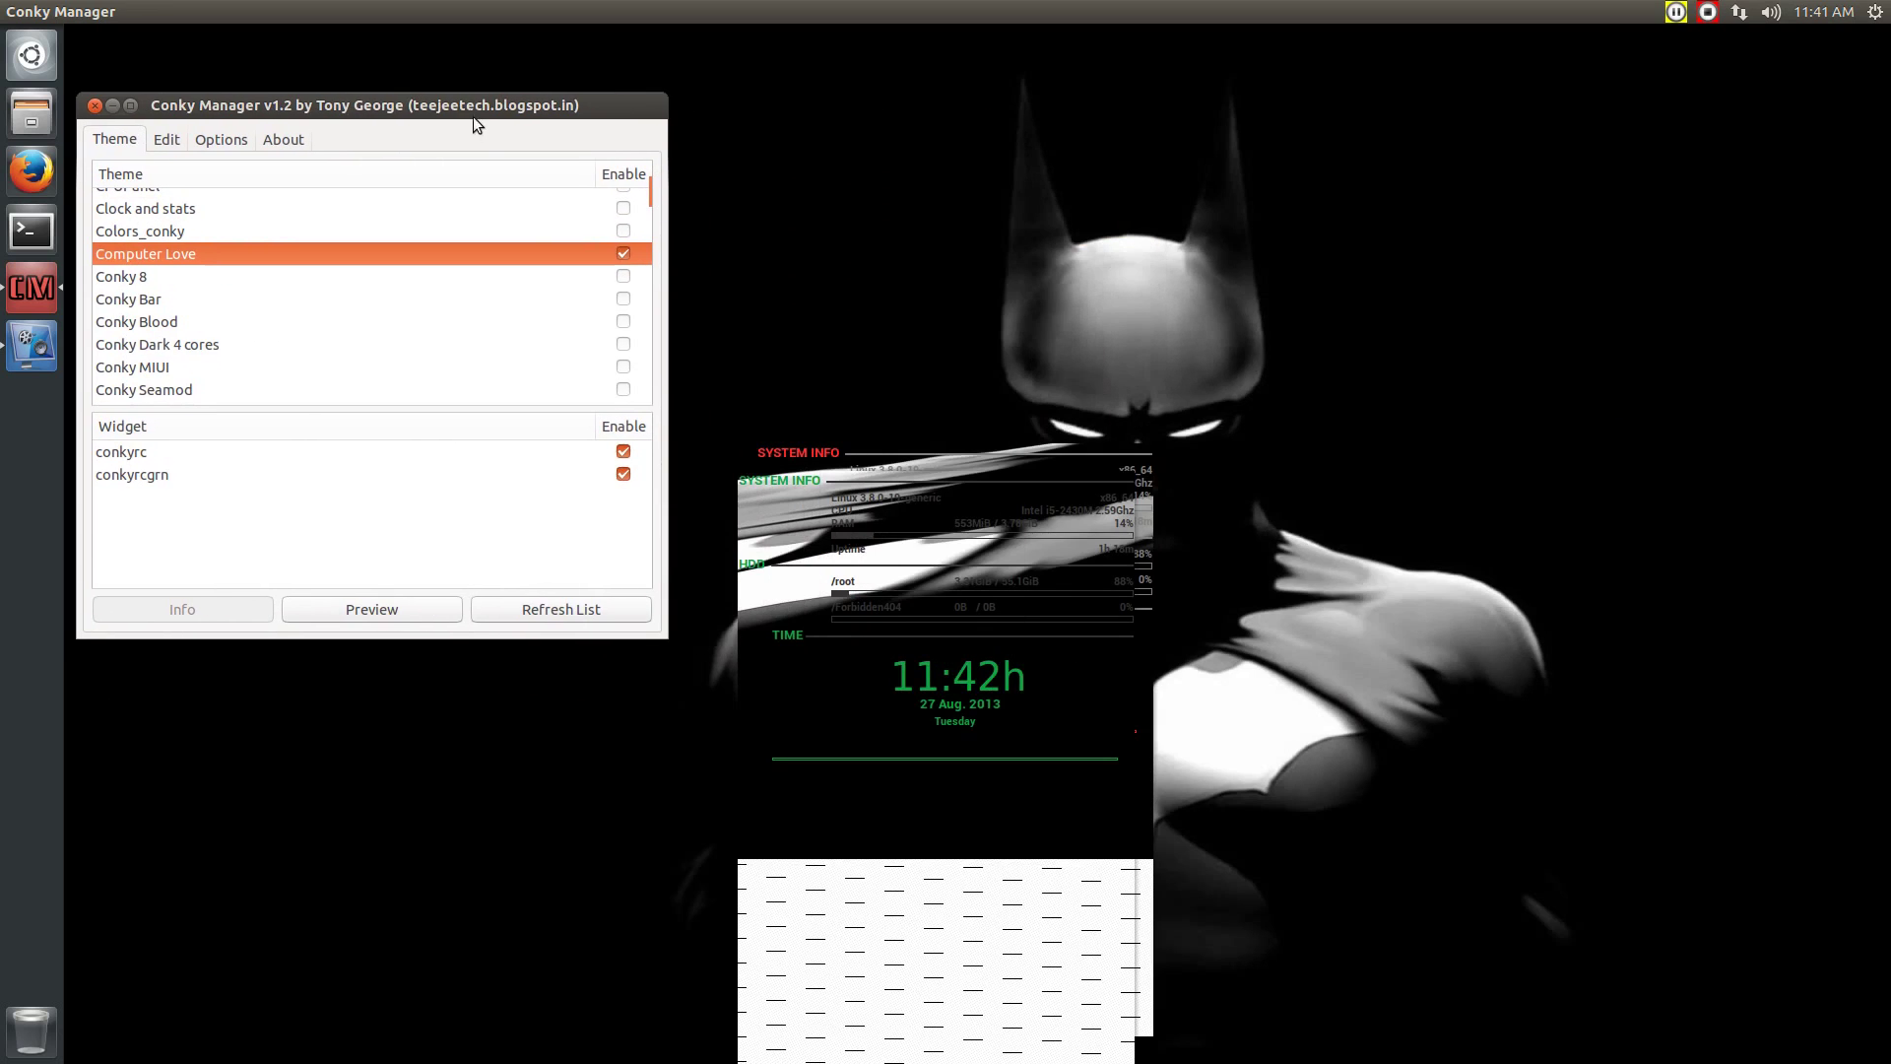
click(622, 253)
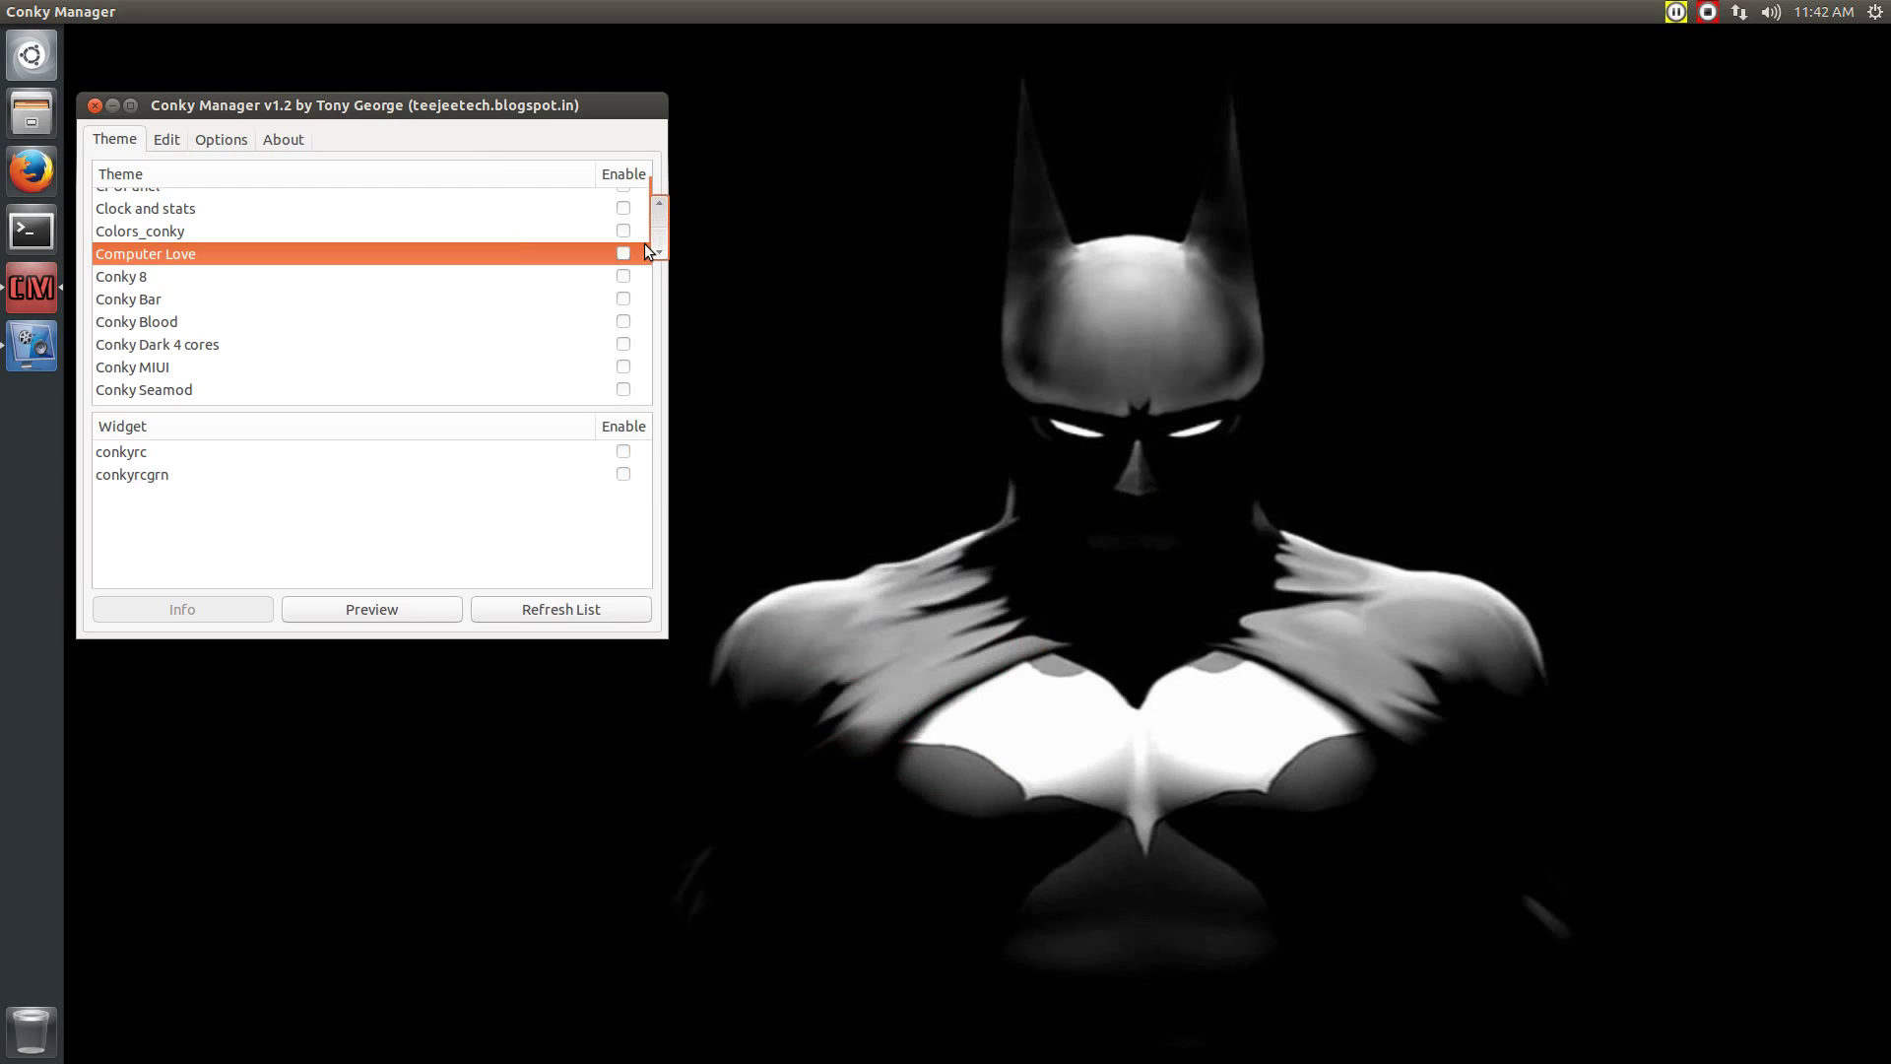
Enable the Gotham theme and move the Conky Manager window off its clock widget
scroll(653, 249, down, 5)
scroll(657, 264, down, 2)
click(412, 324)
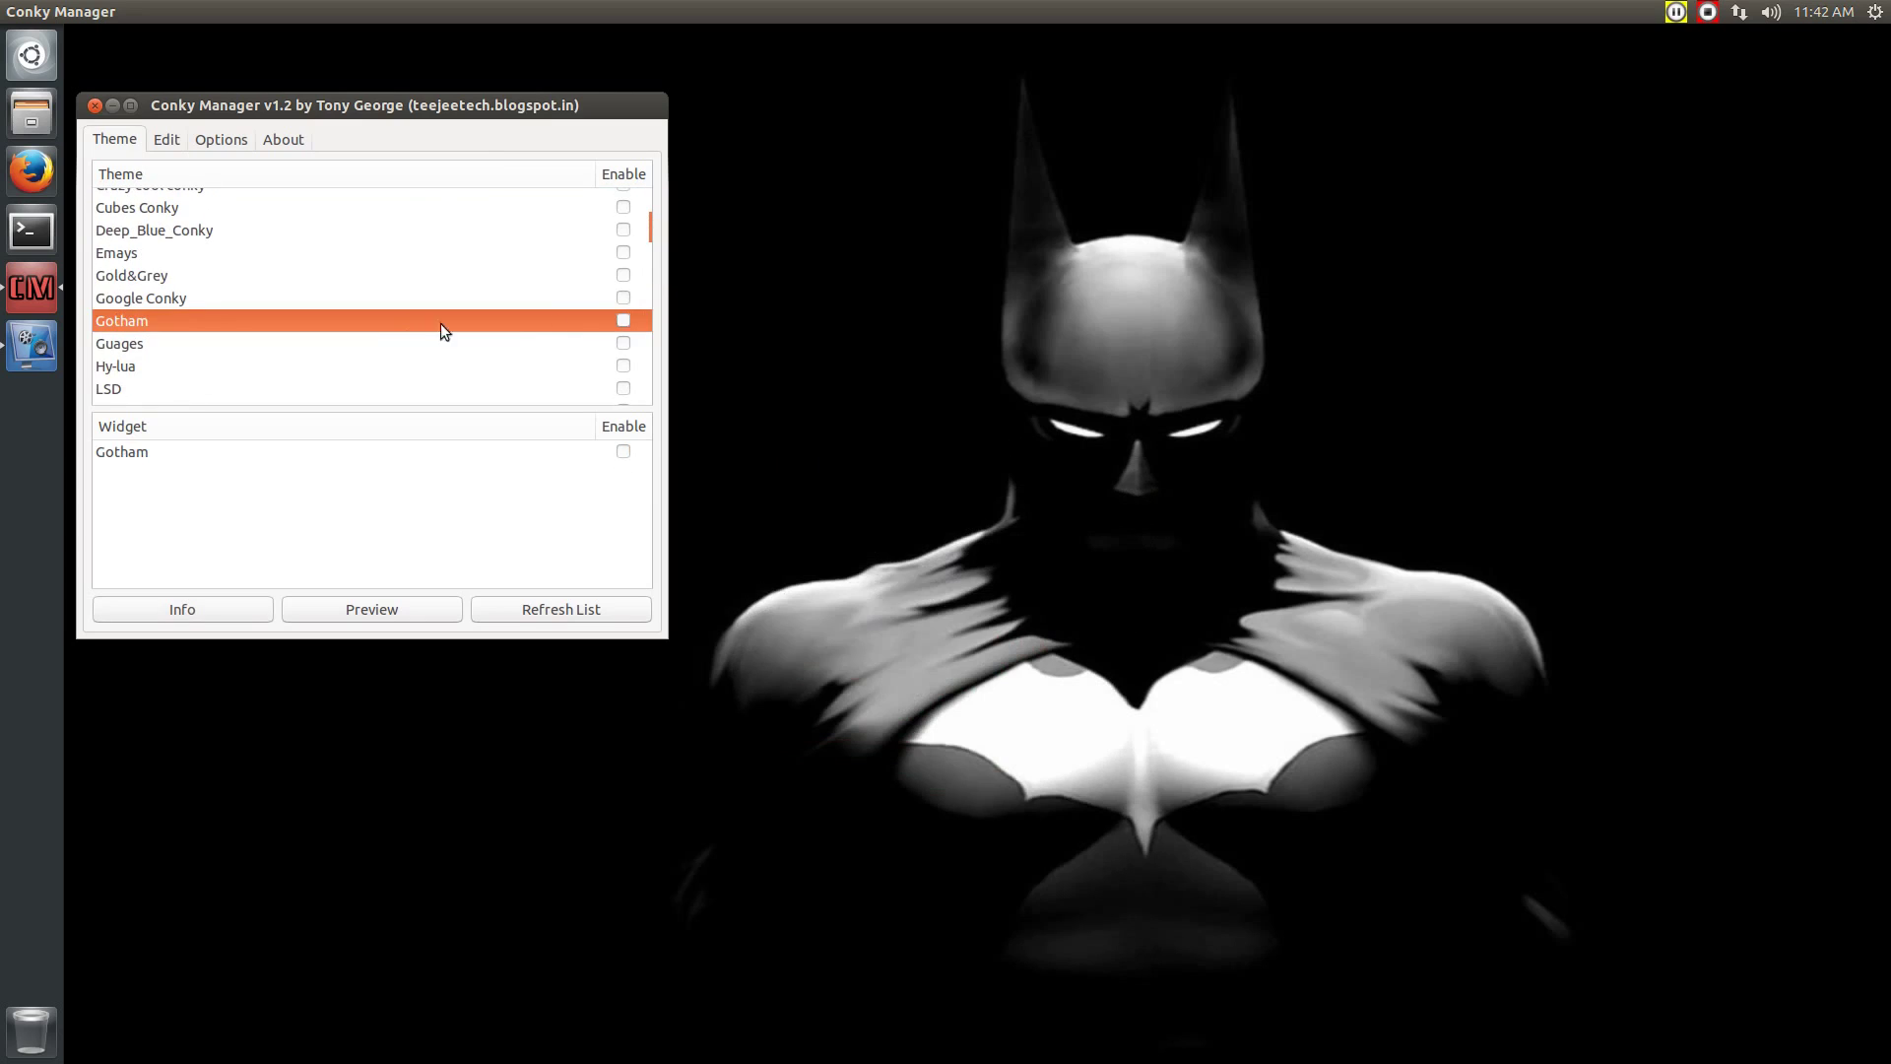
click(620, 321)
drag(417, 103, 1070, 195)
Select the Gotham - Gotham widget for editing and restore the Conky Manager window to its normal size
click(824, 227)
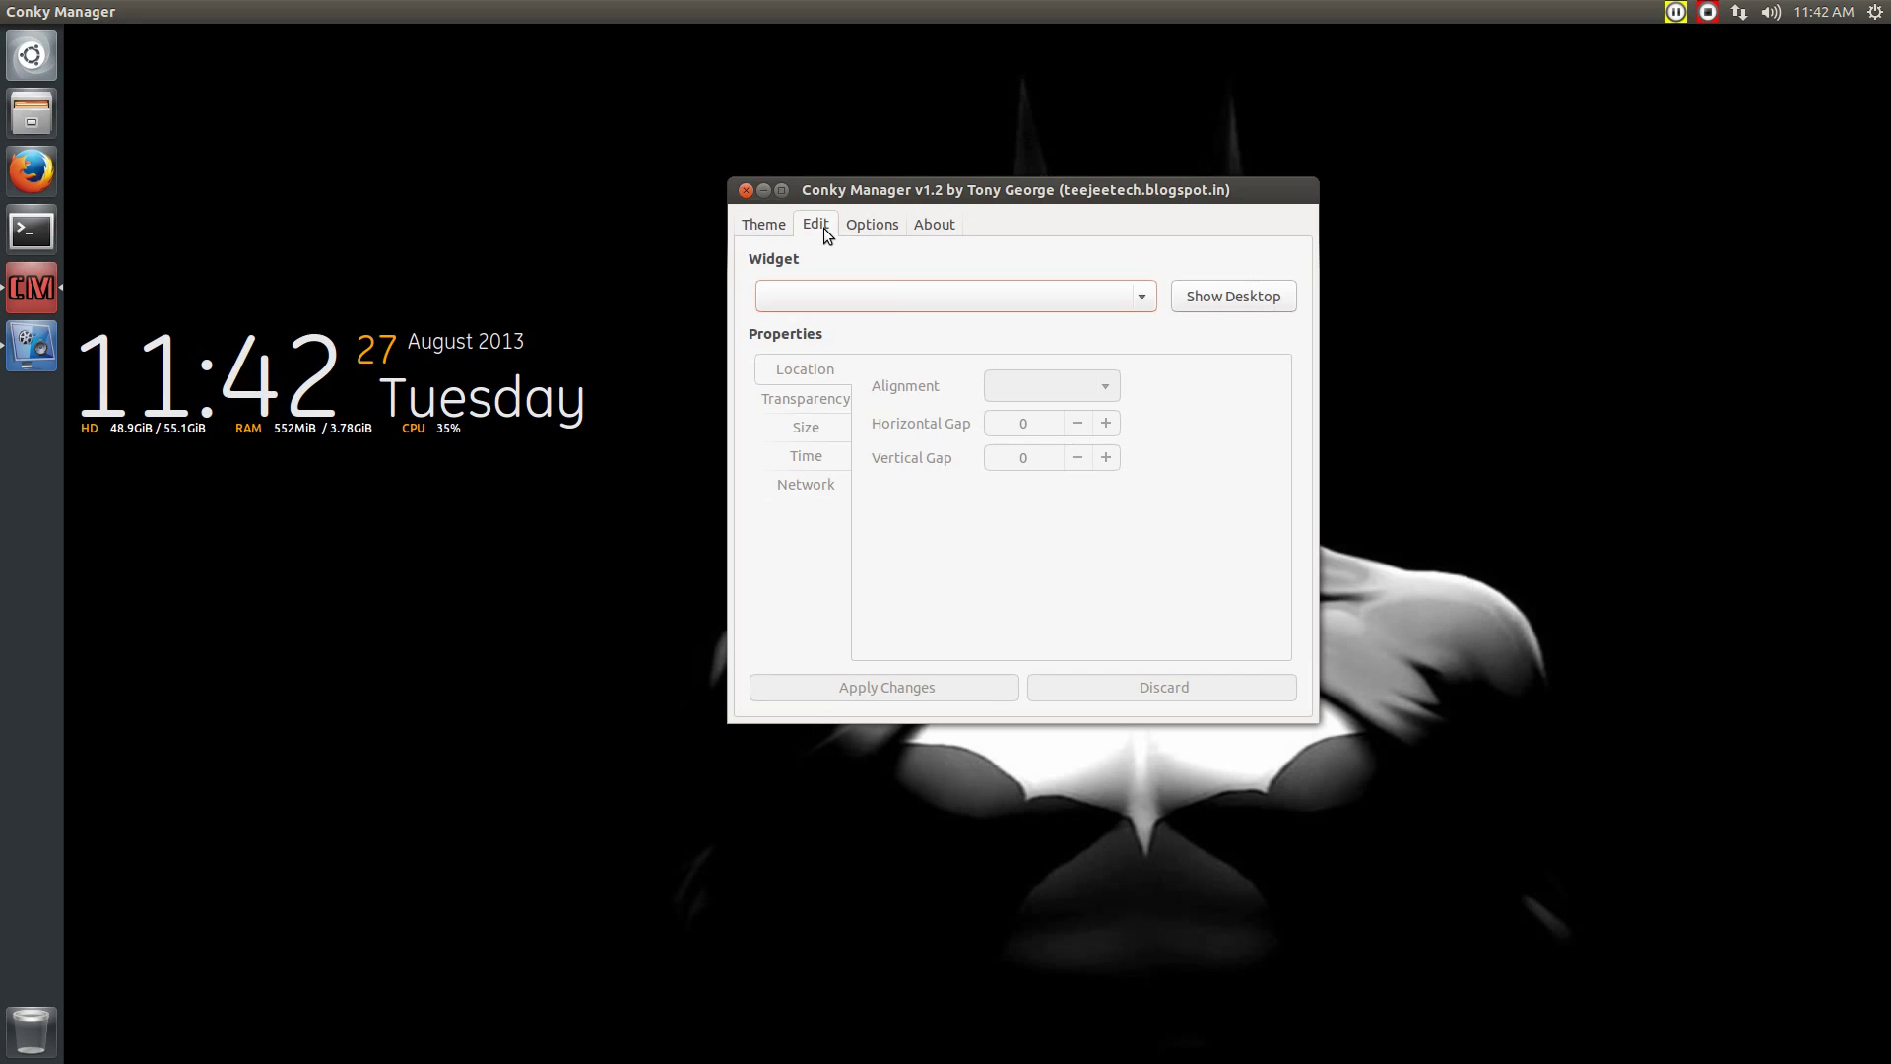
click(877, 288)
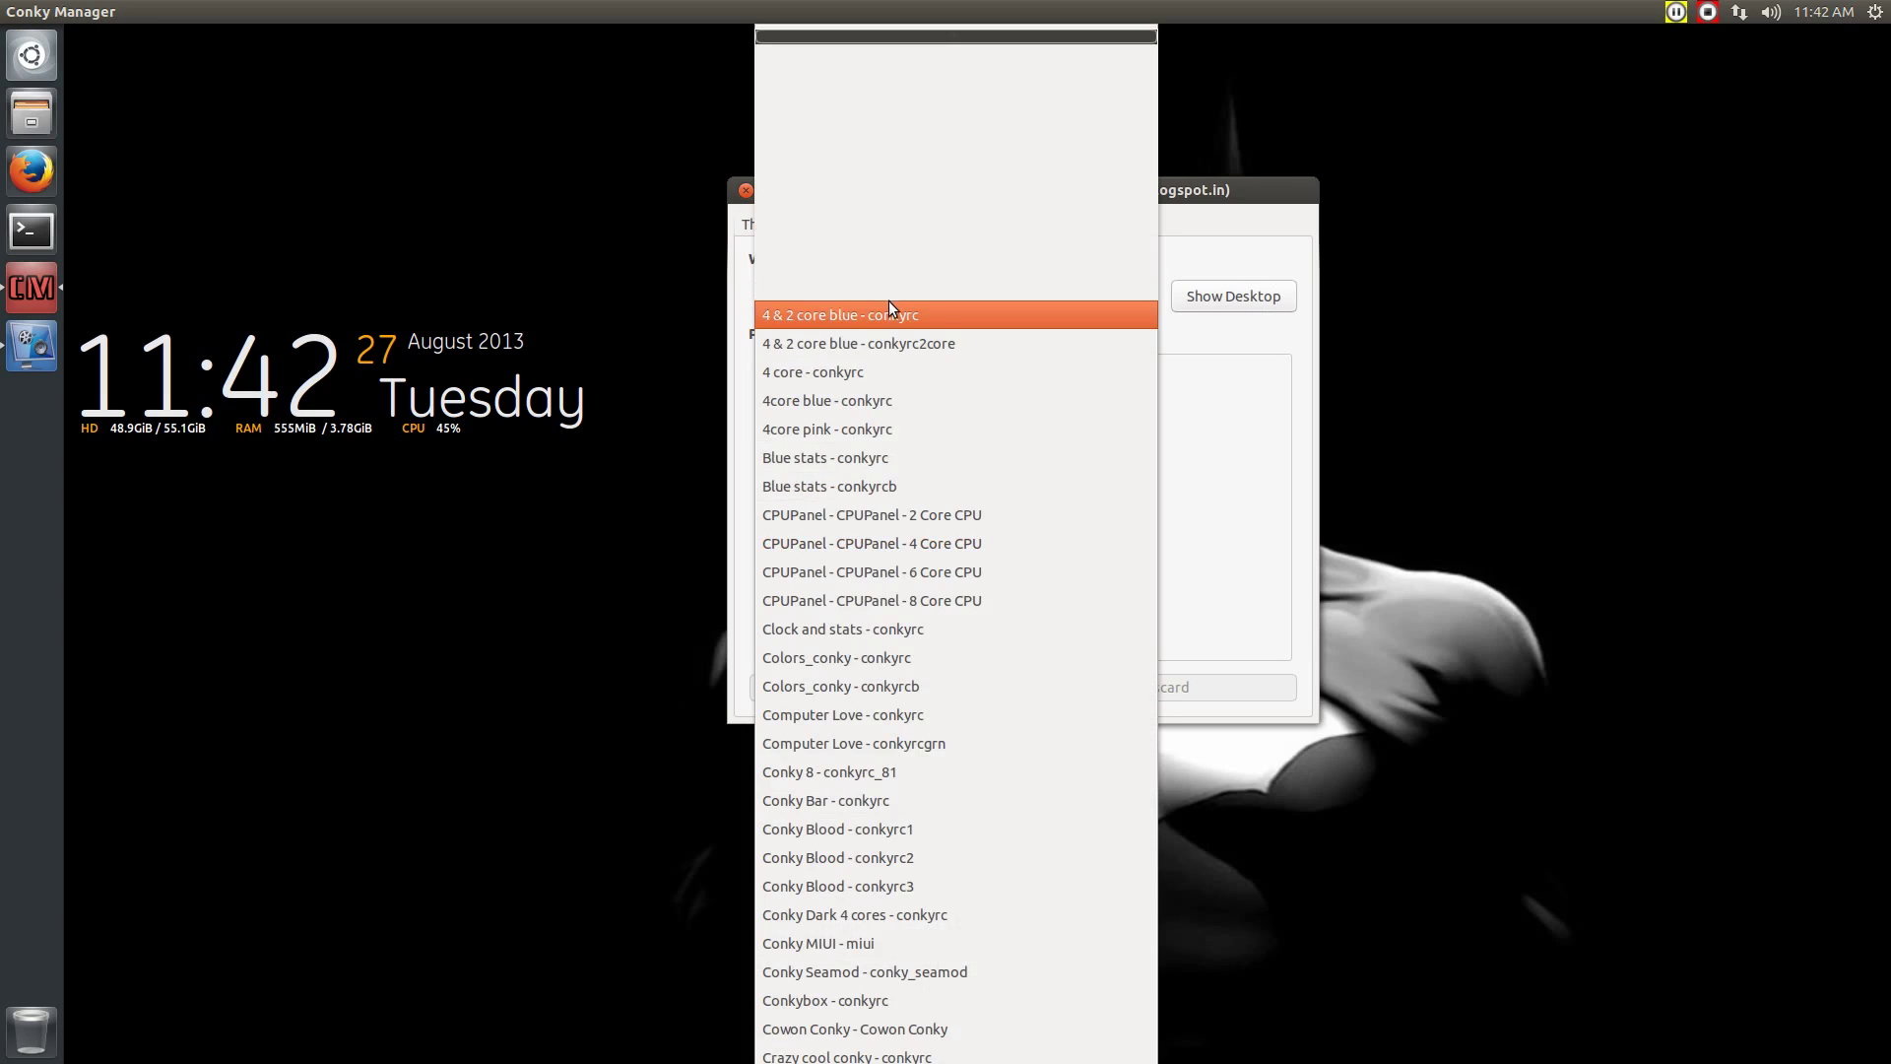
click(1191, 198)
drag(1191, 198, 1154, 166)
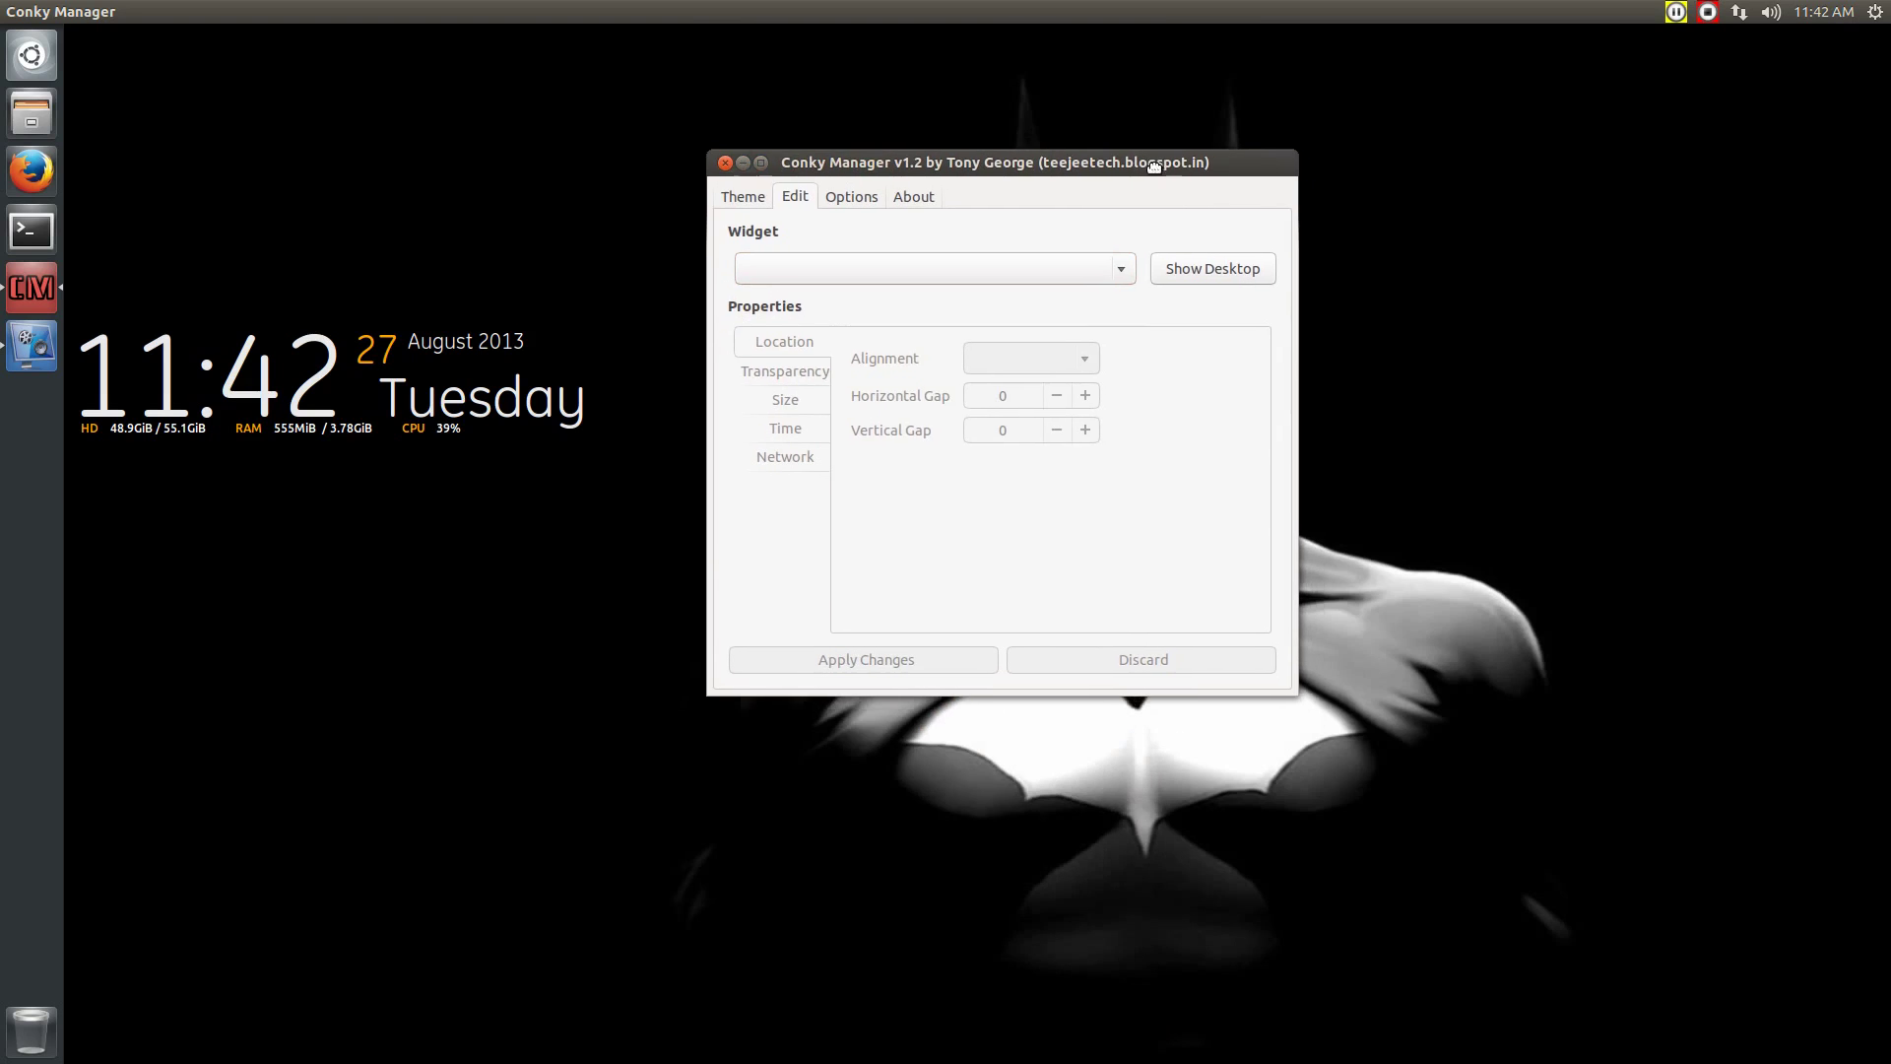
double_click(1155, 166)
click(482, 135)
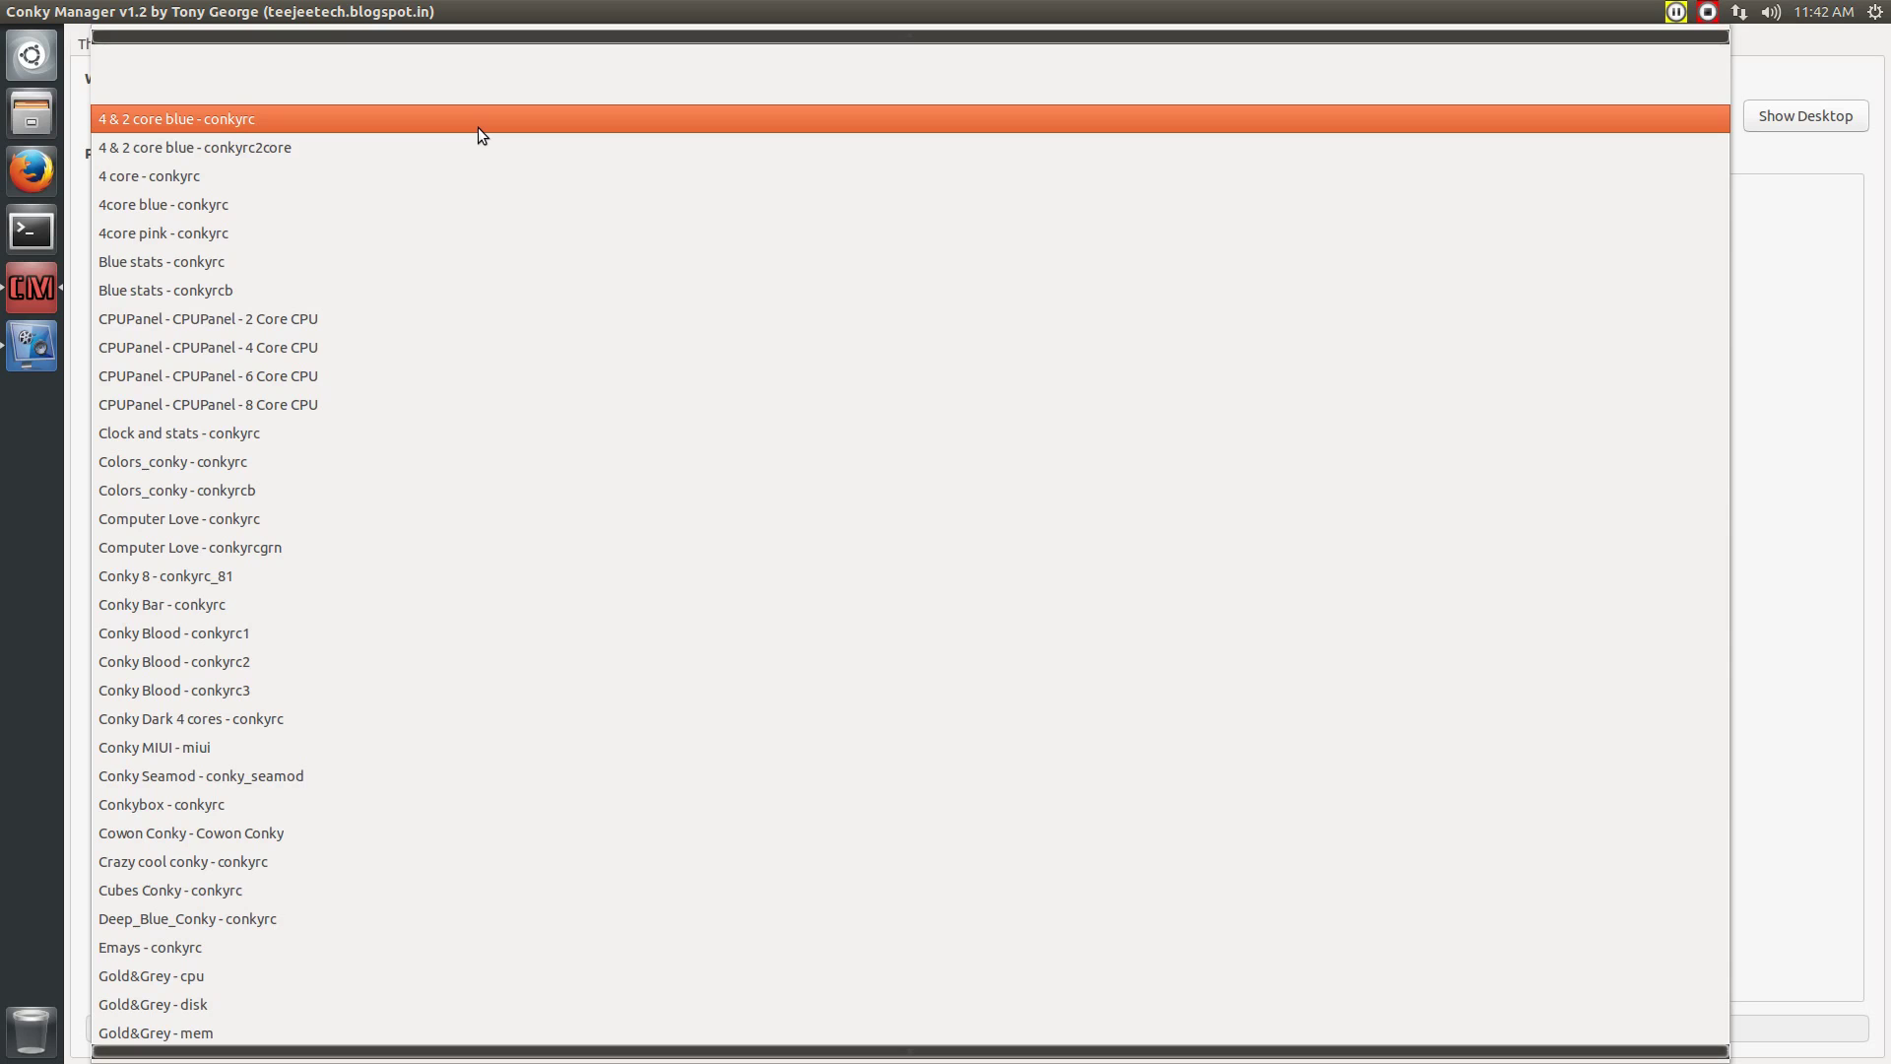
scroll(357, 964, down, 5)
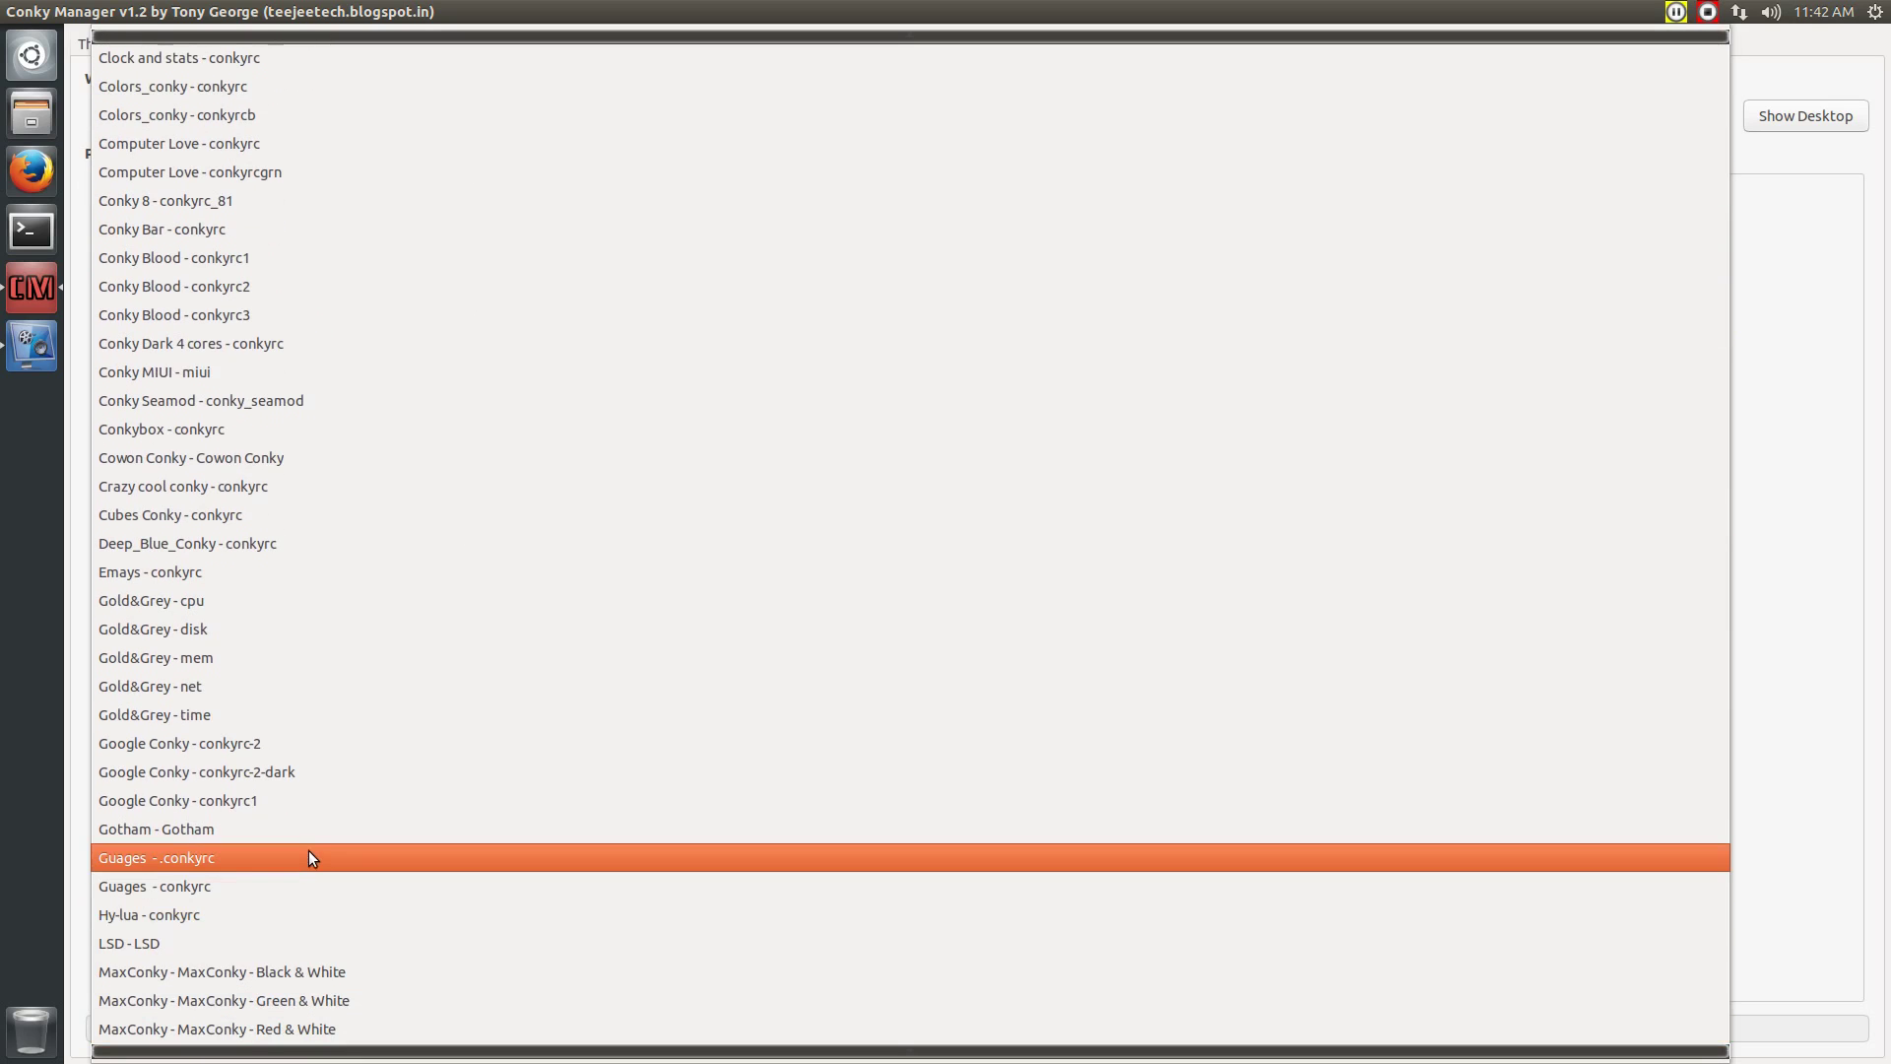
click(309, 836)
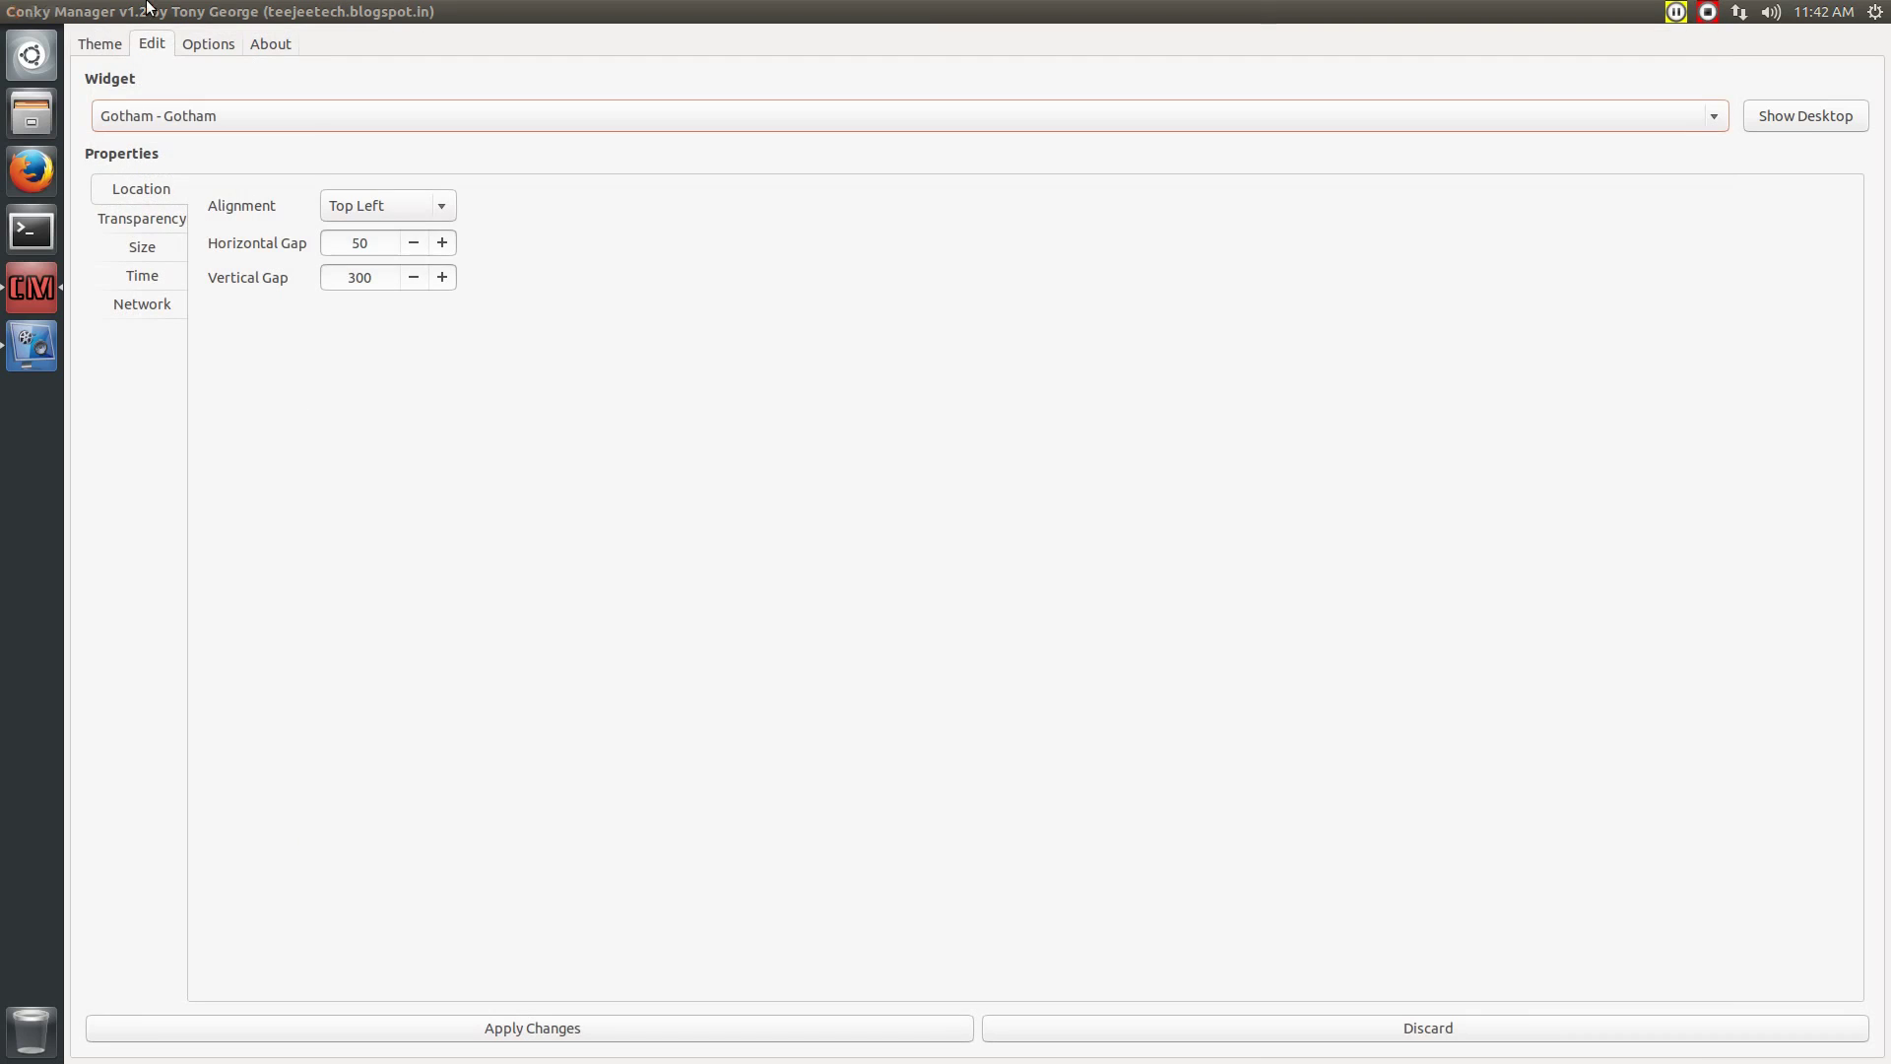
click(56, 10)
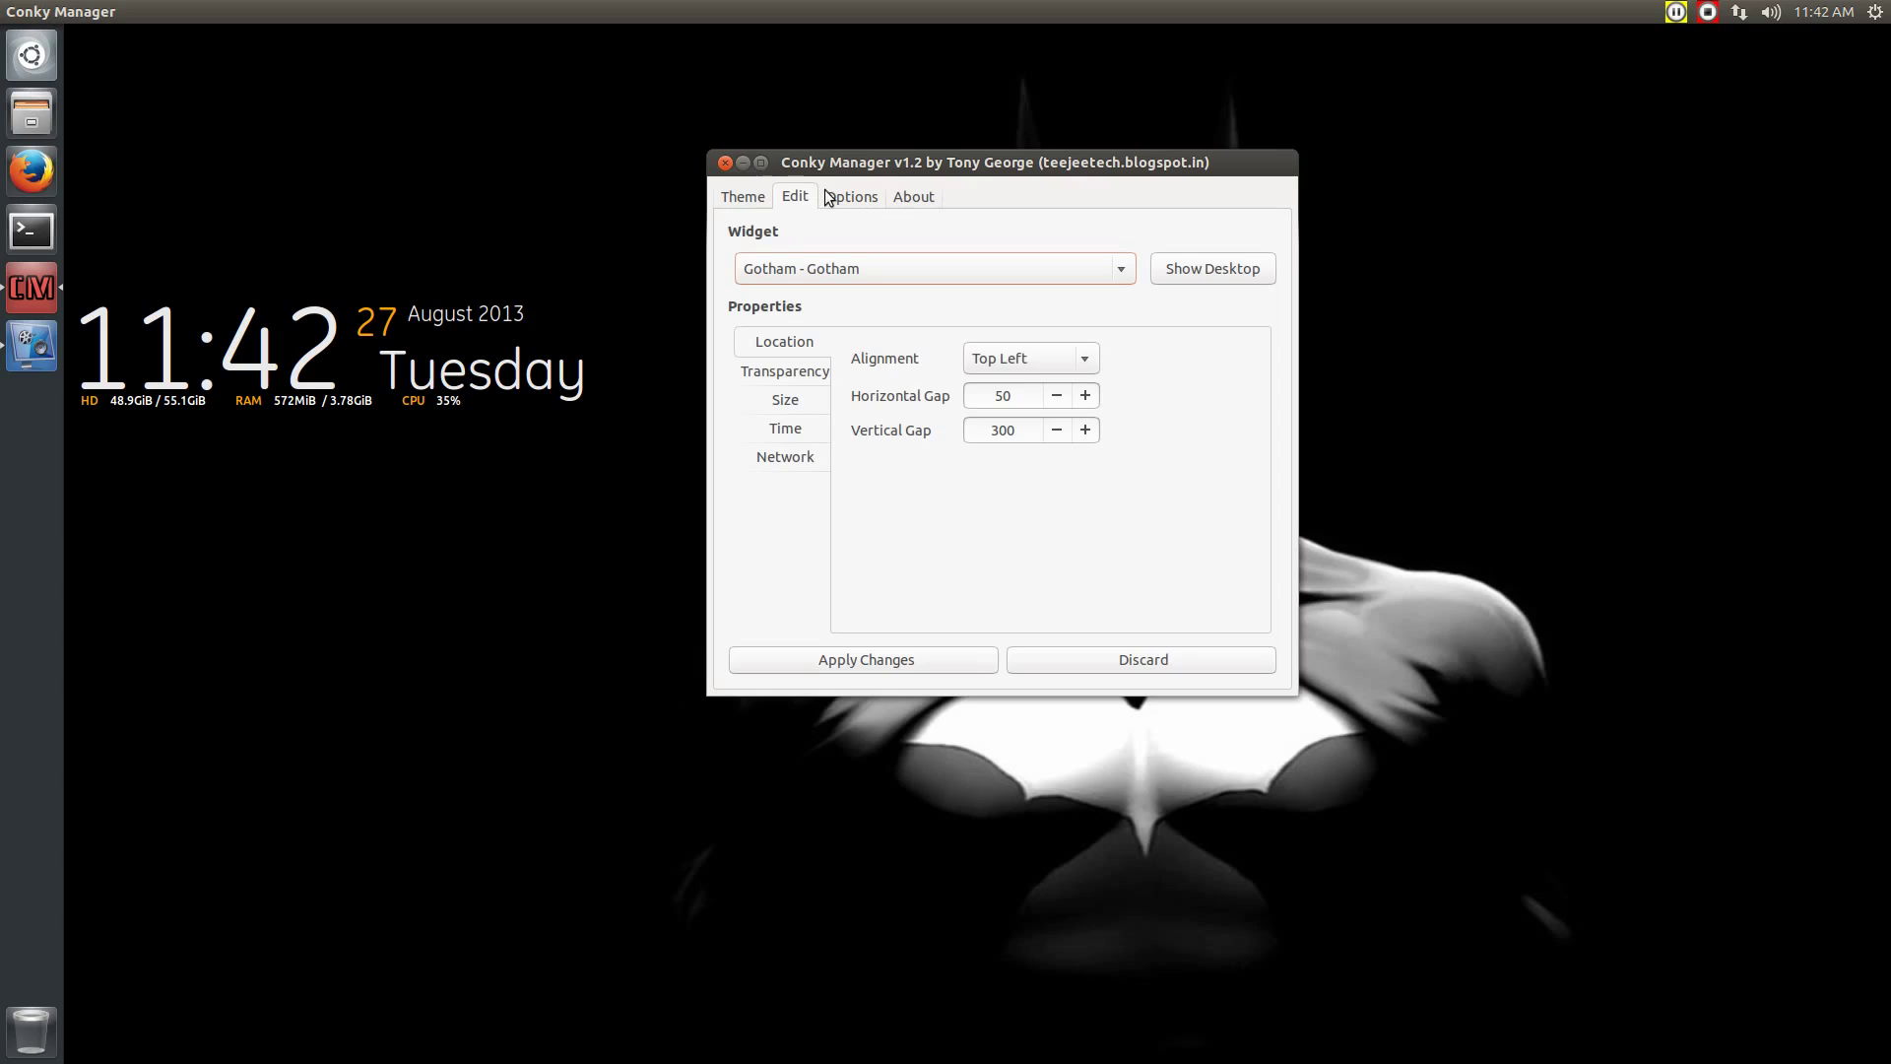
Set the Gotham widget's alignment to Top Right, apply it and move the window away from the widget
drag(834, 164, 816, 131)
click(1017, 342)
click(1018, 355)
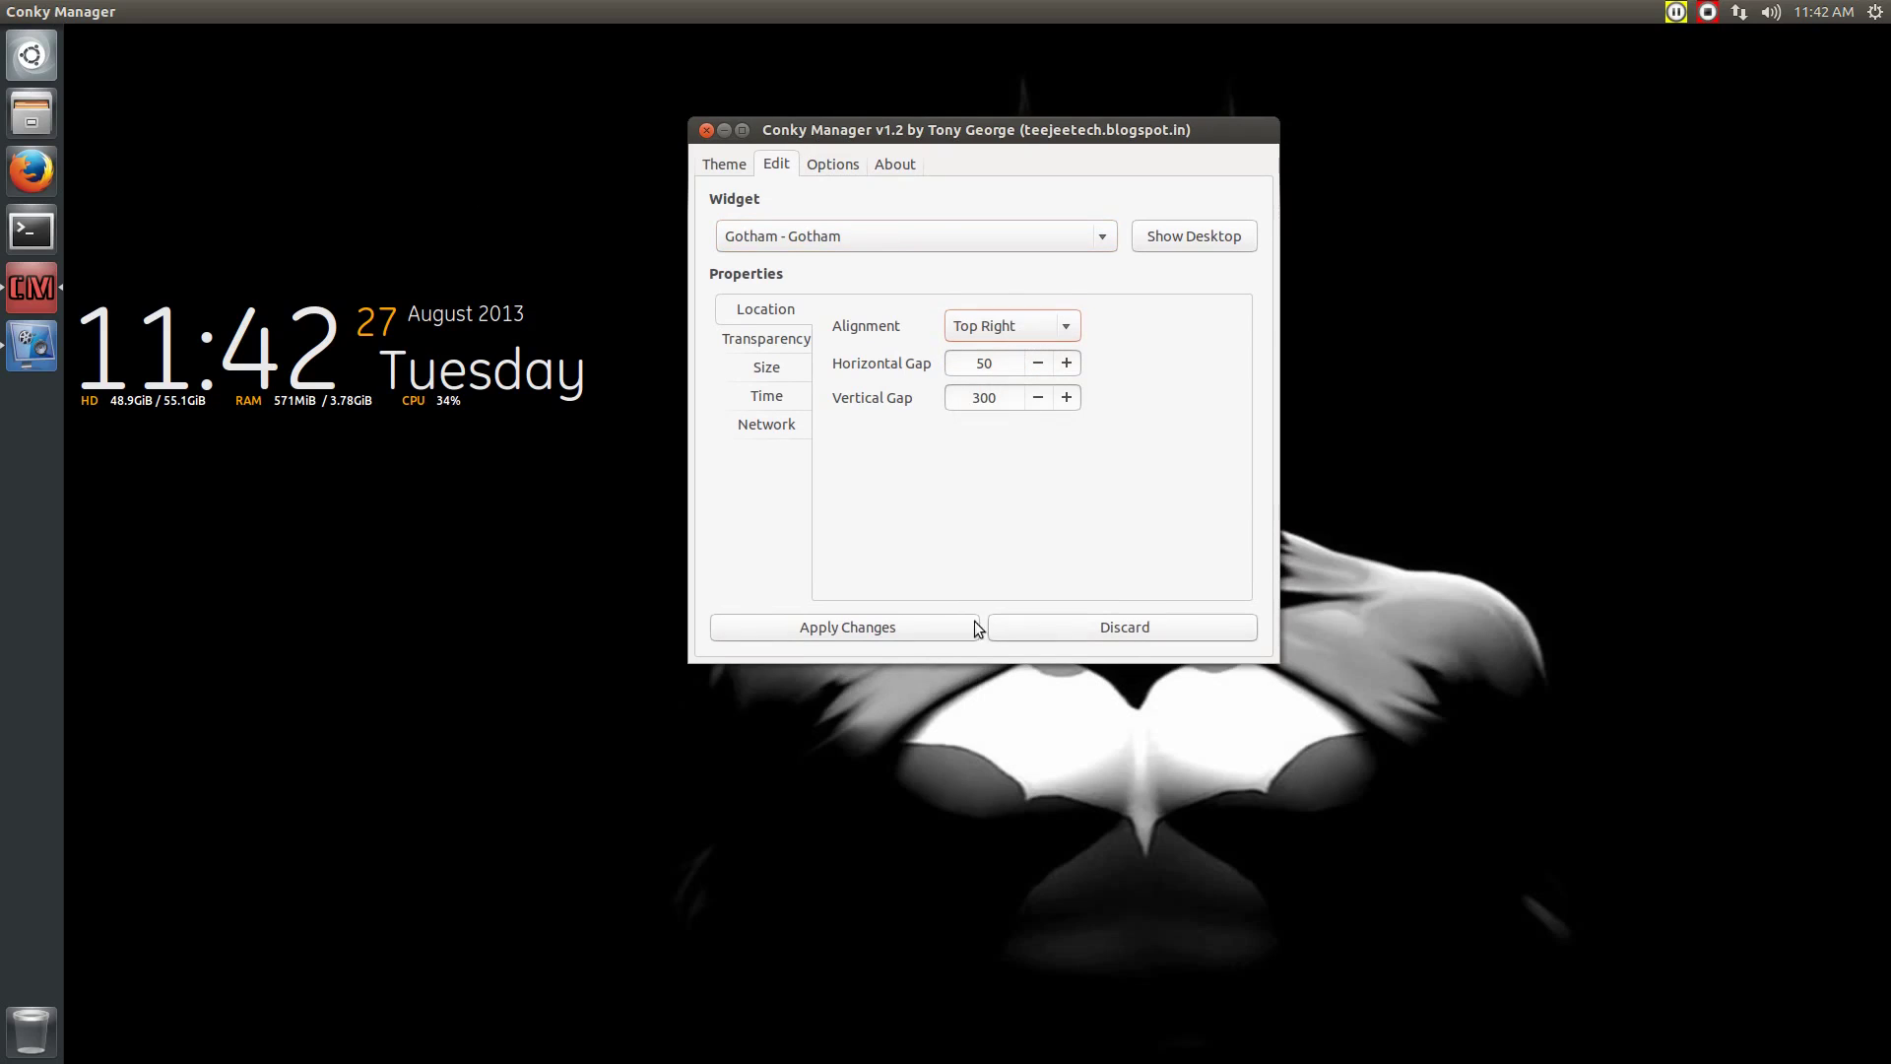
click(896, 627)
drag(1006, 129, 551, 118)
Set the Gotham widget's alignment to Top Middle, apply it and move the window clear of the clock
click(560, 313)
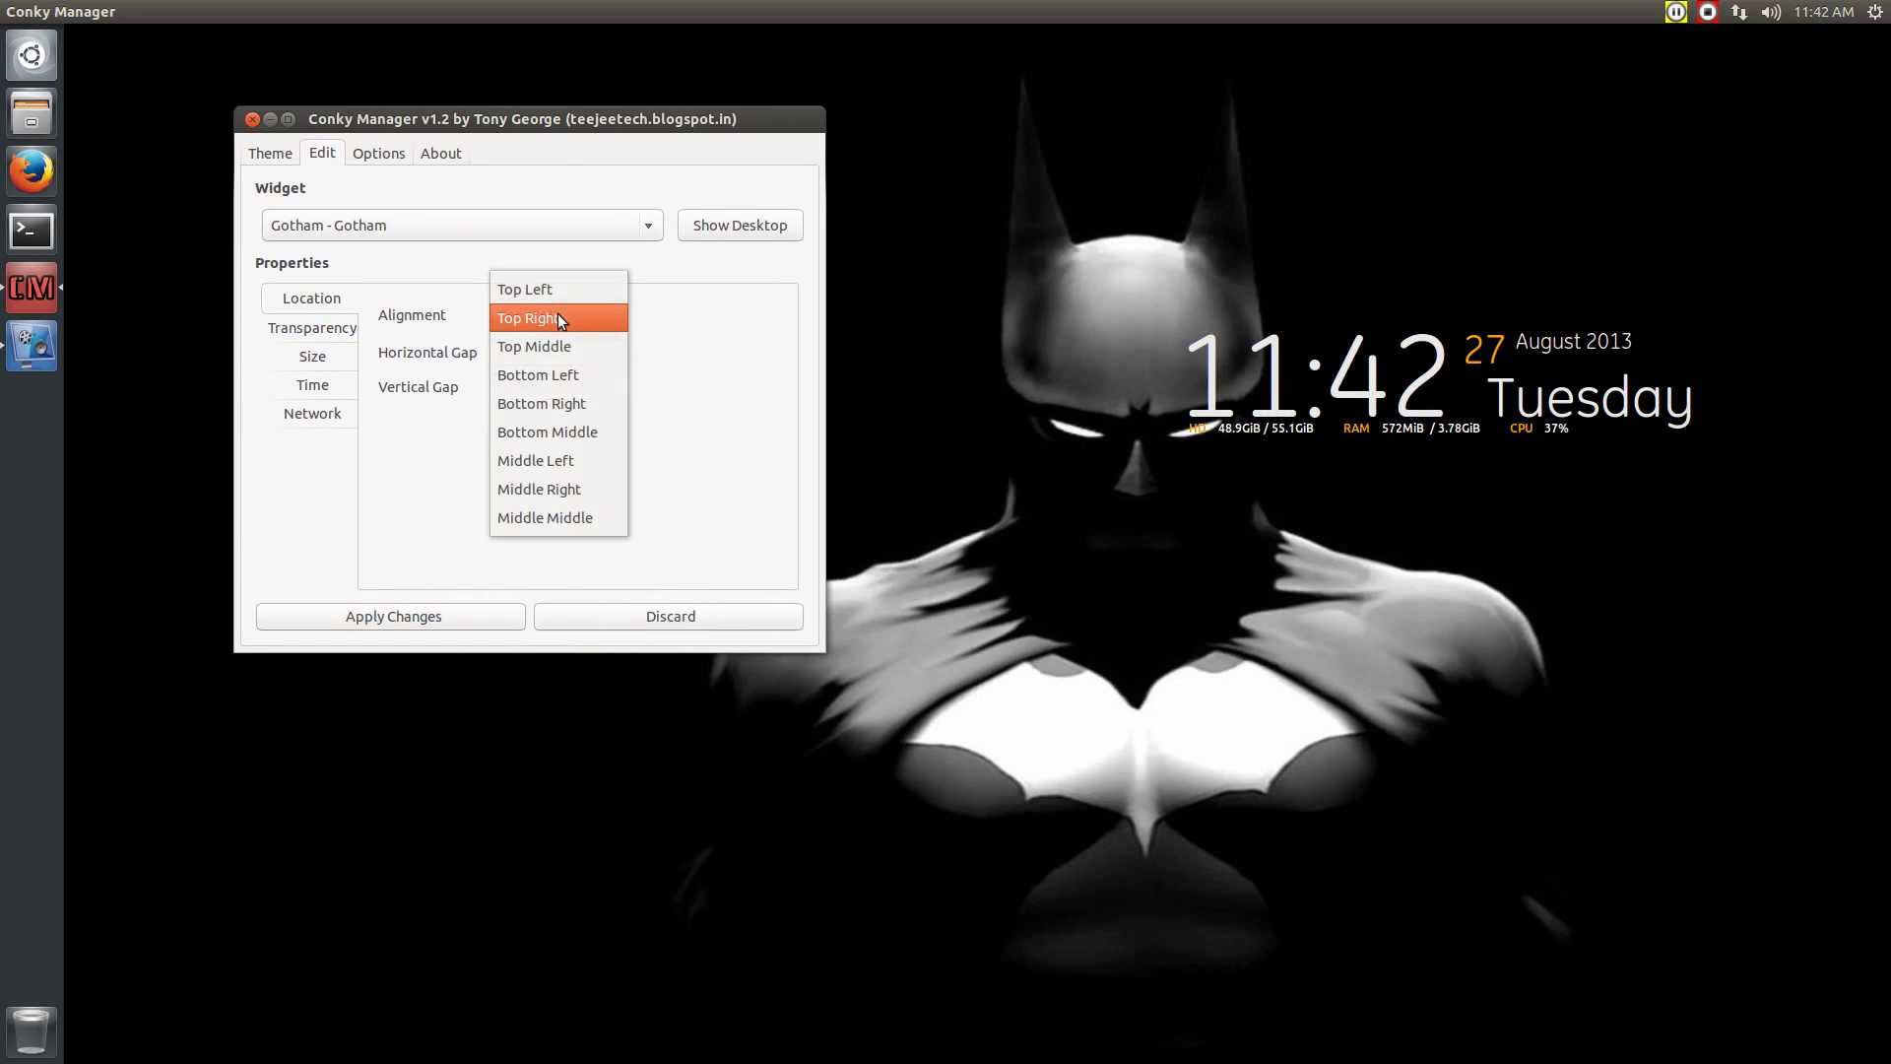
click(554, 340)
click(456, 617)
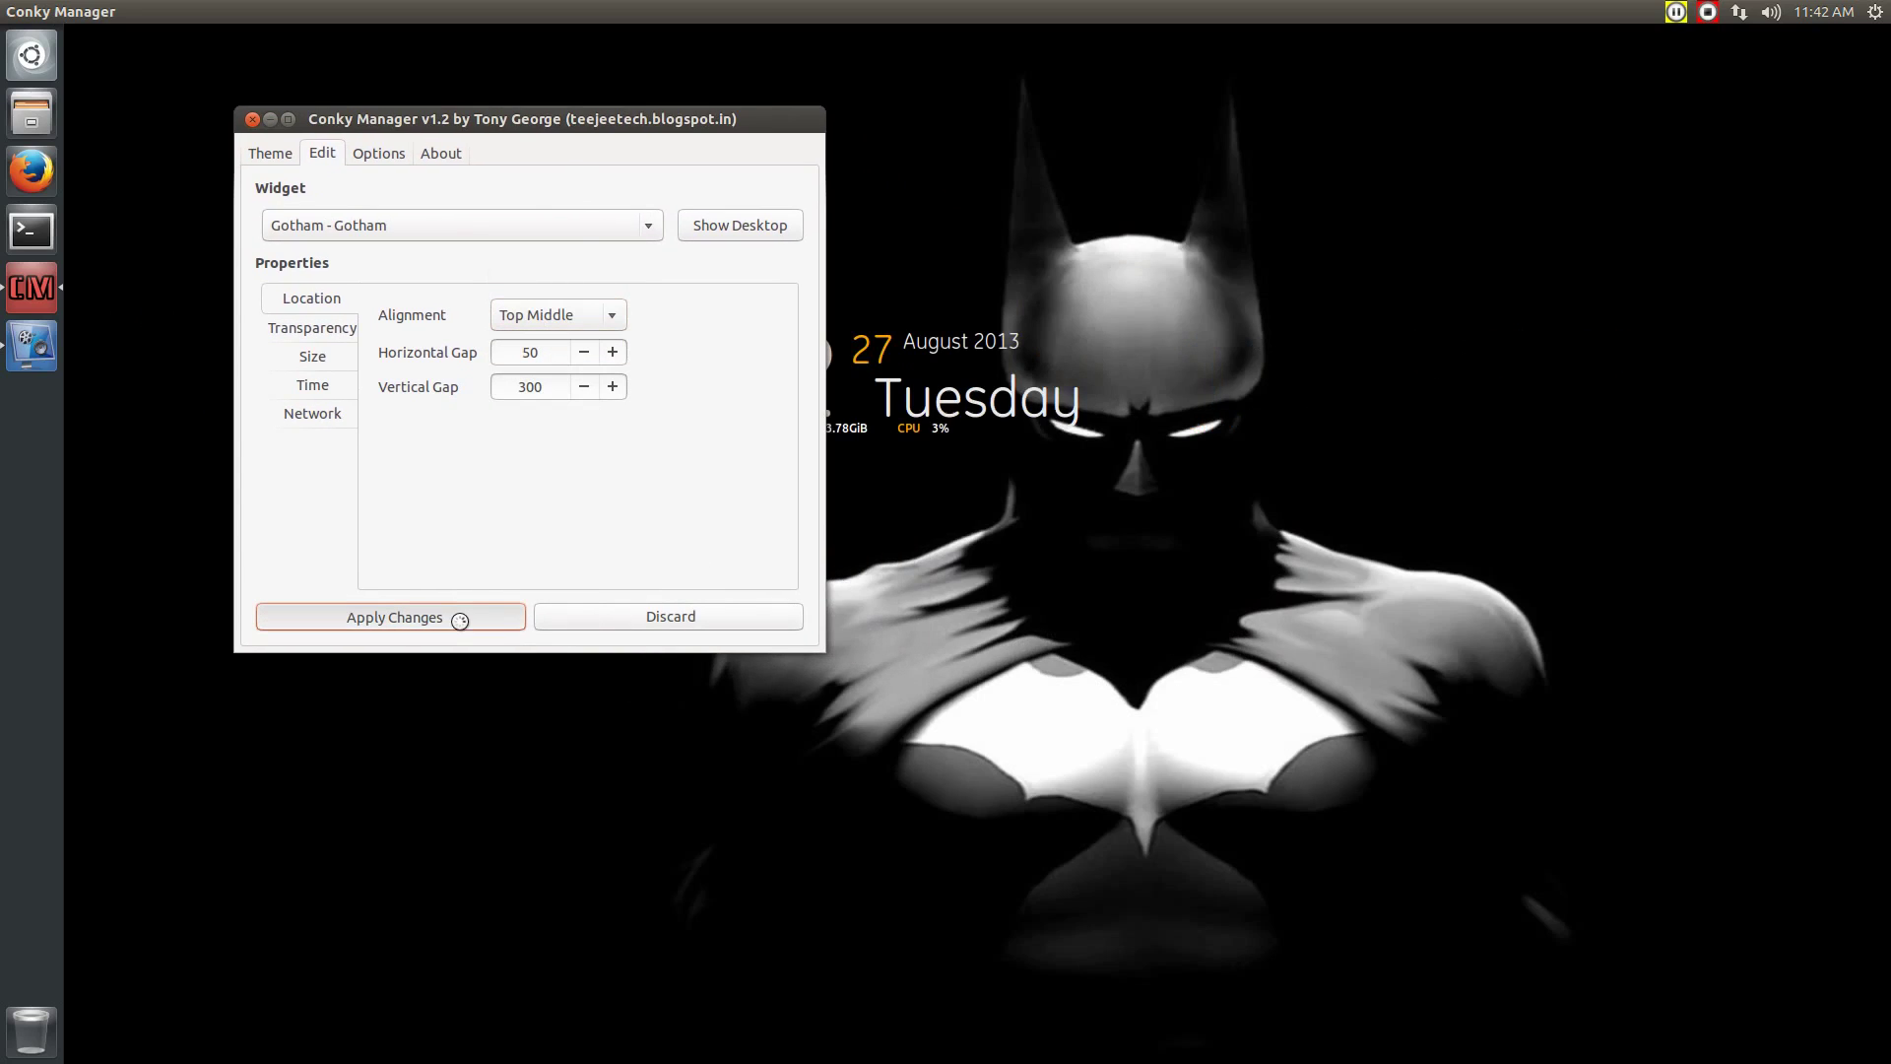
drag(554, 123, 266, 80)
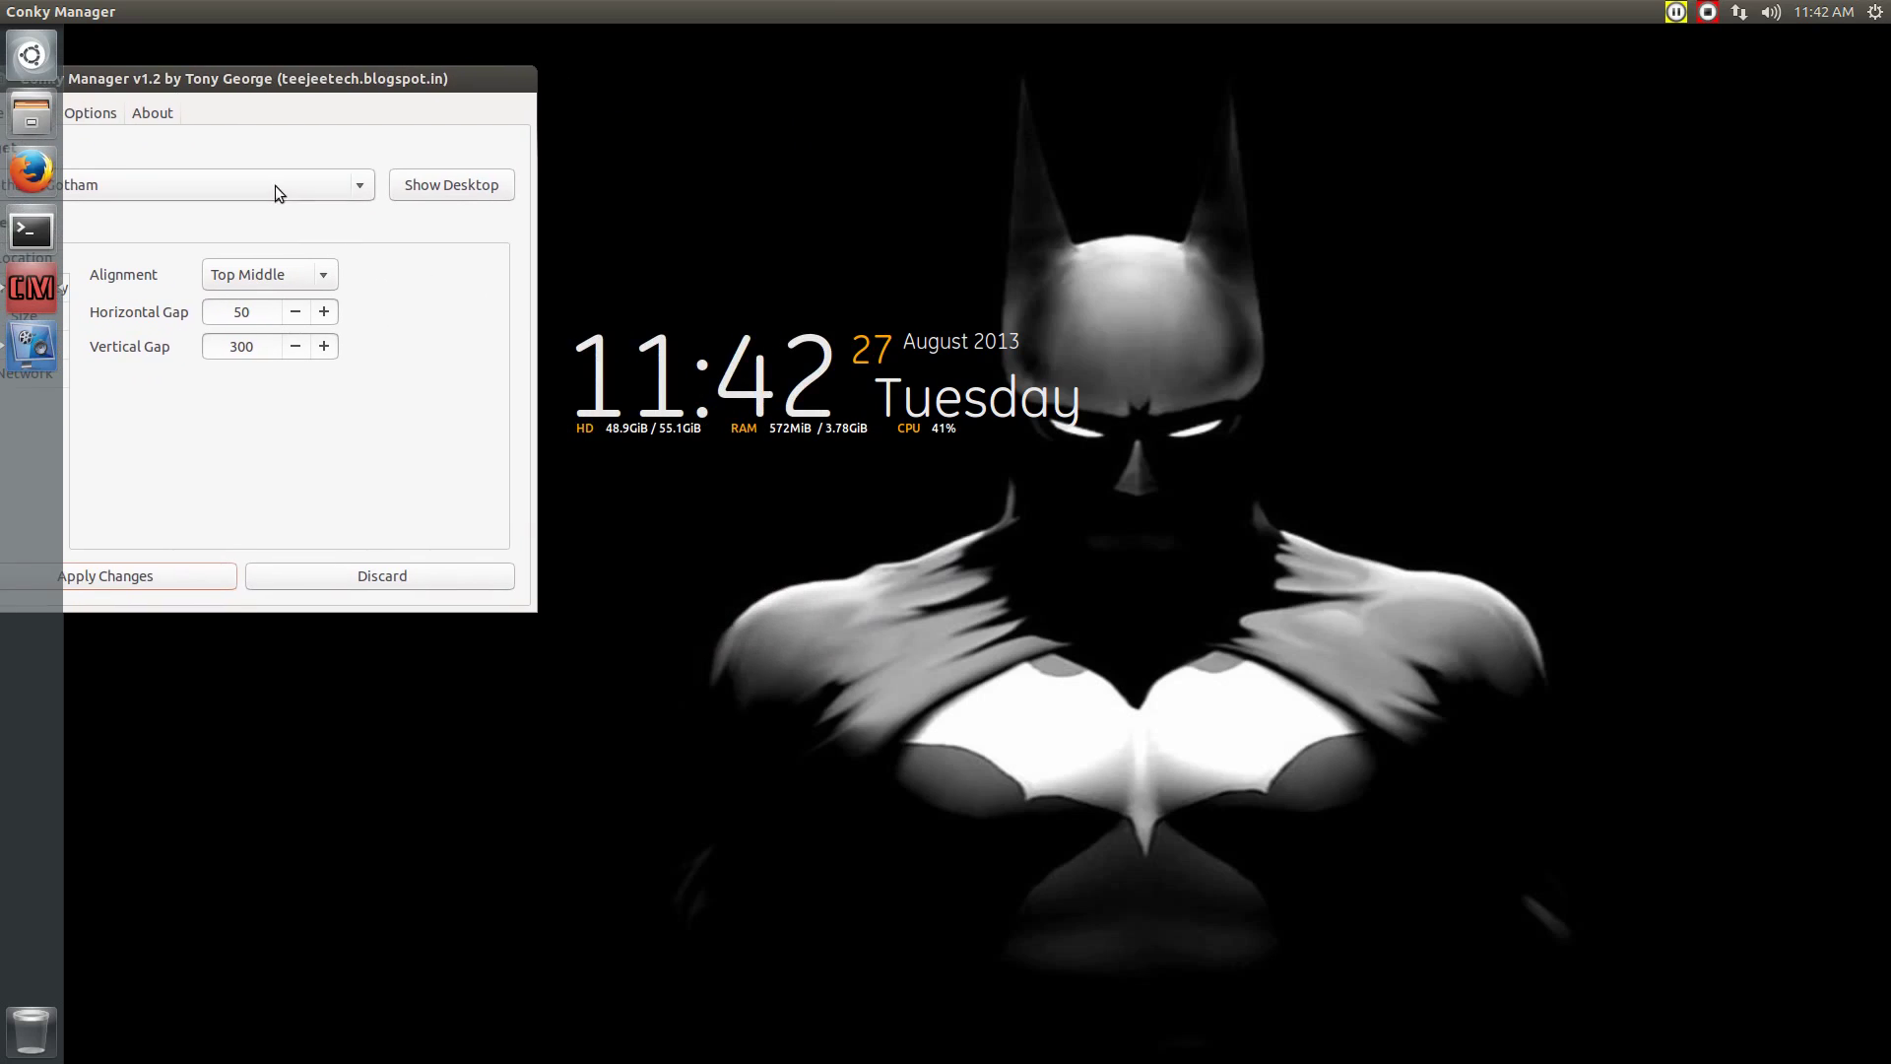
Set the Gotham widget's alignment to Bottom Left, apply it and move the window off the widget
click(294, 281)
click(296, 307)
click(183, 571)
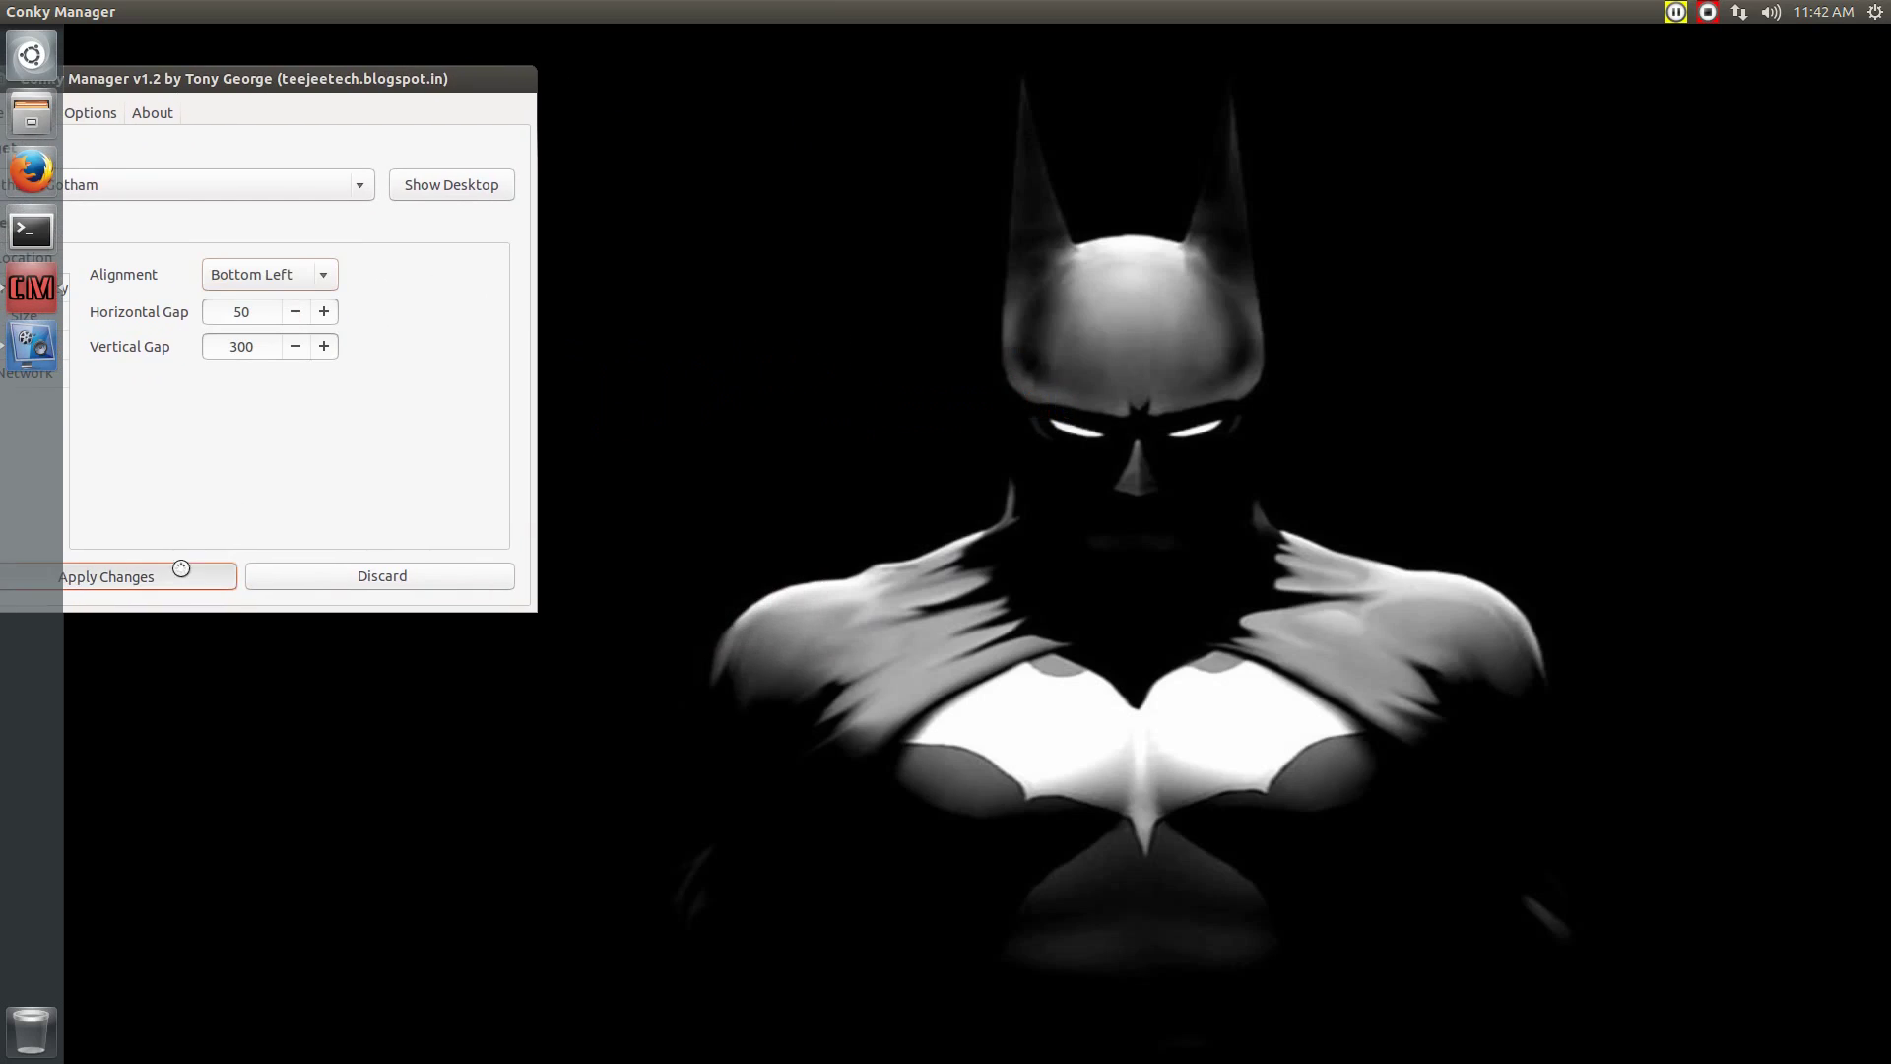
drag(318, 88, 1167, 105)
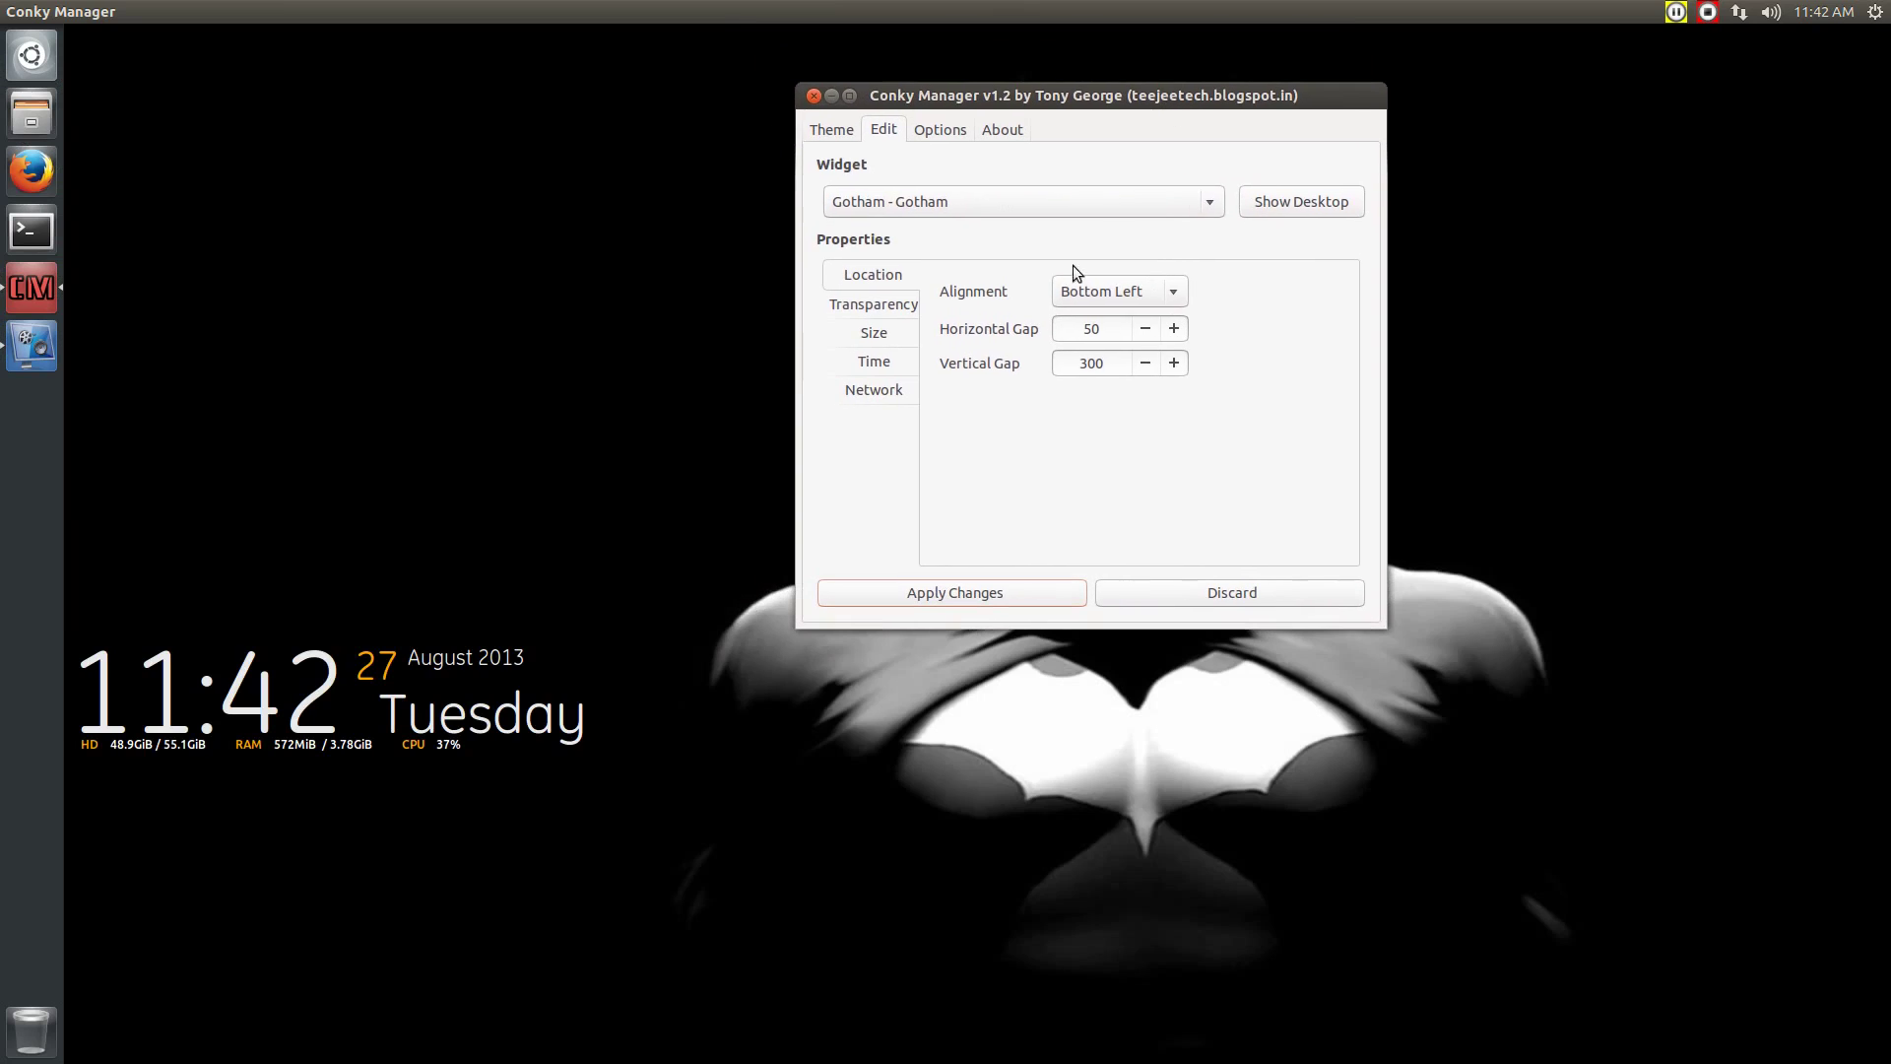
Try a horizontal gap of 360 for the Gotham widget, and settle on 130, applying each value
click(1149, 335)
click(979, 591)
click(1152, 333)
click(990, 591)
click(1176, 329)
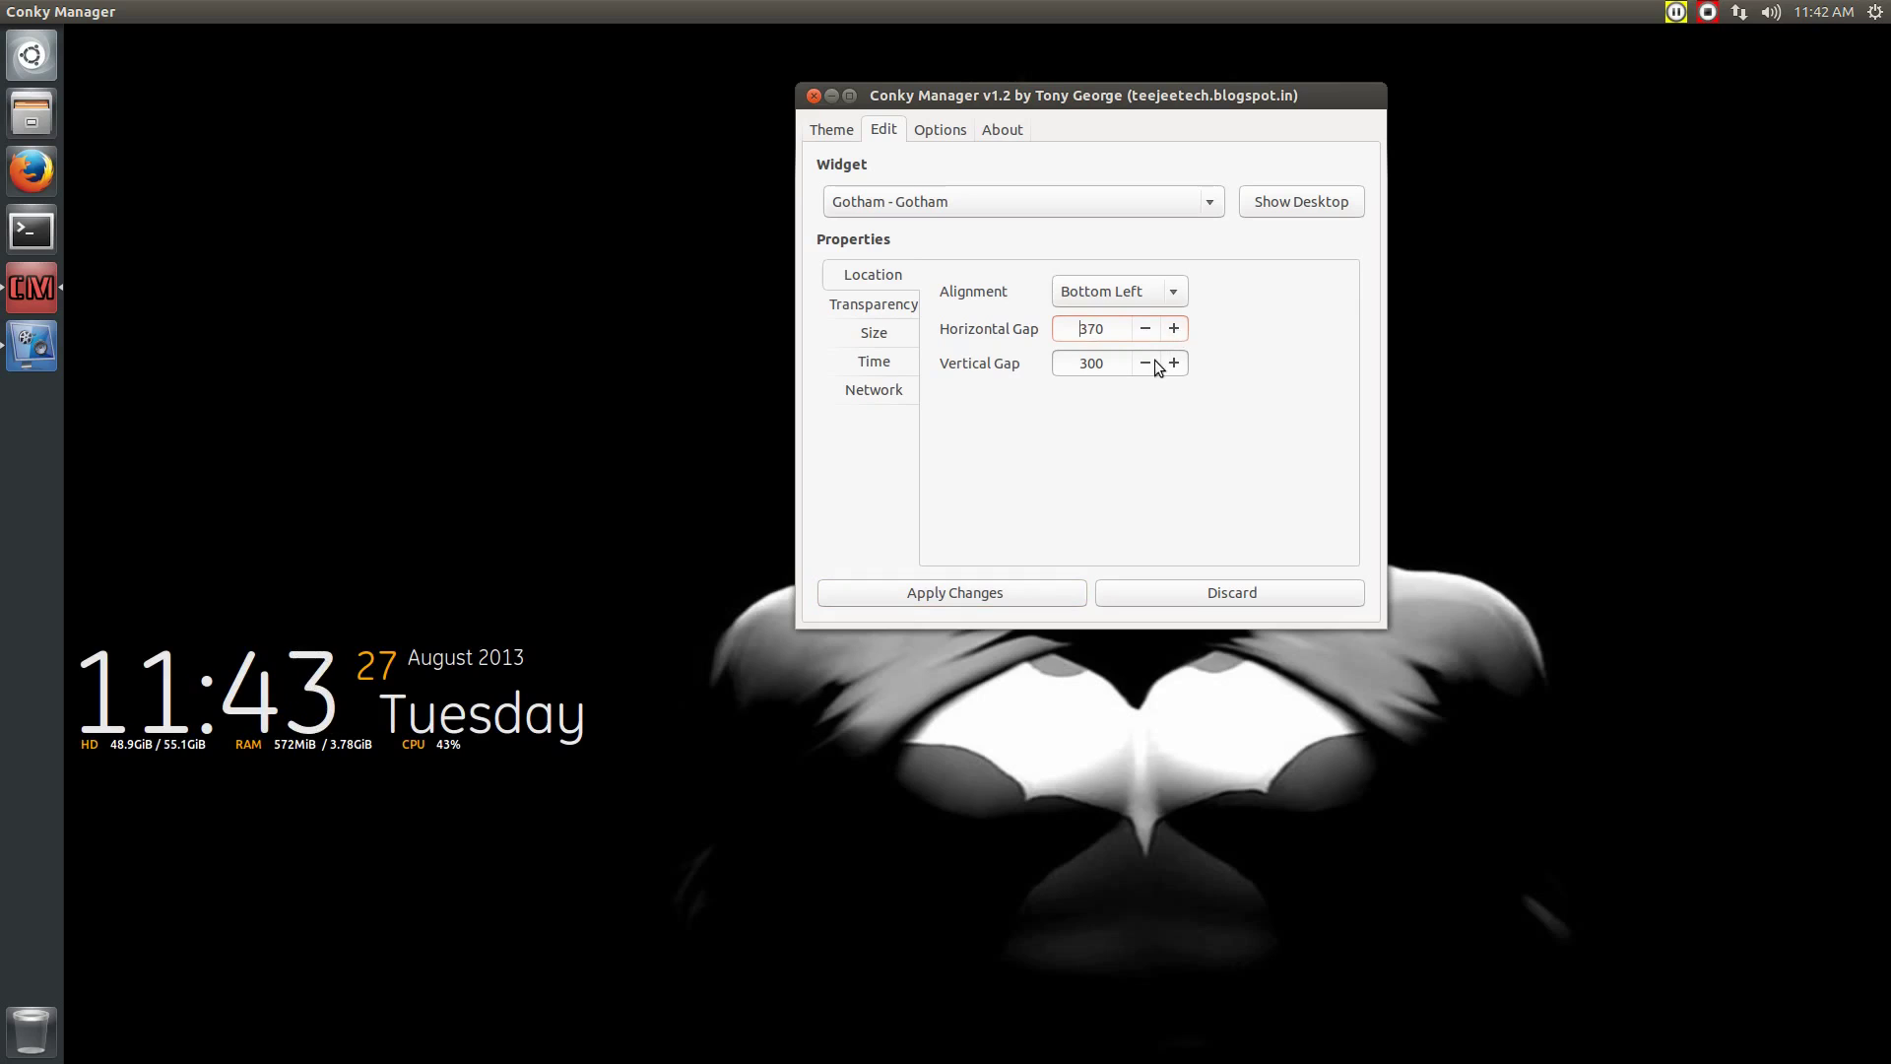
click(942, 589)
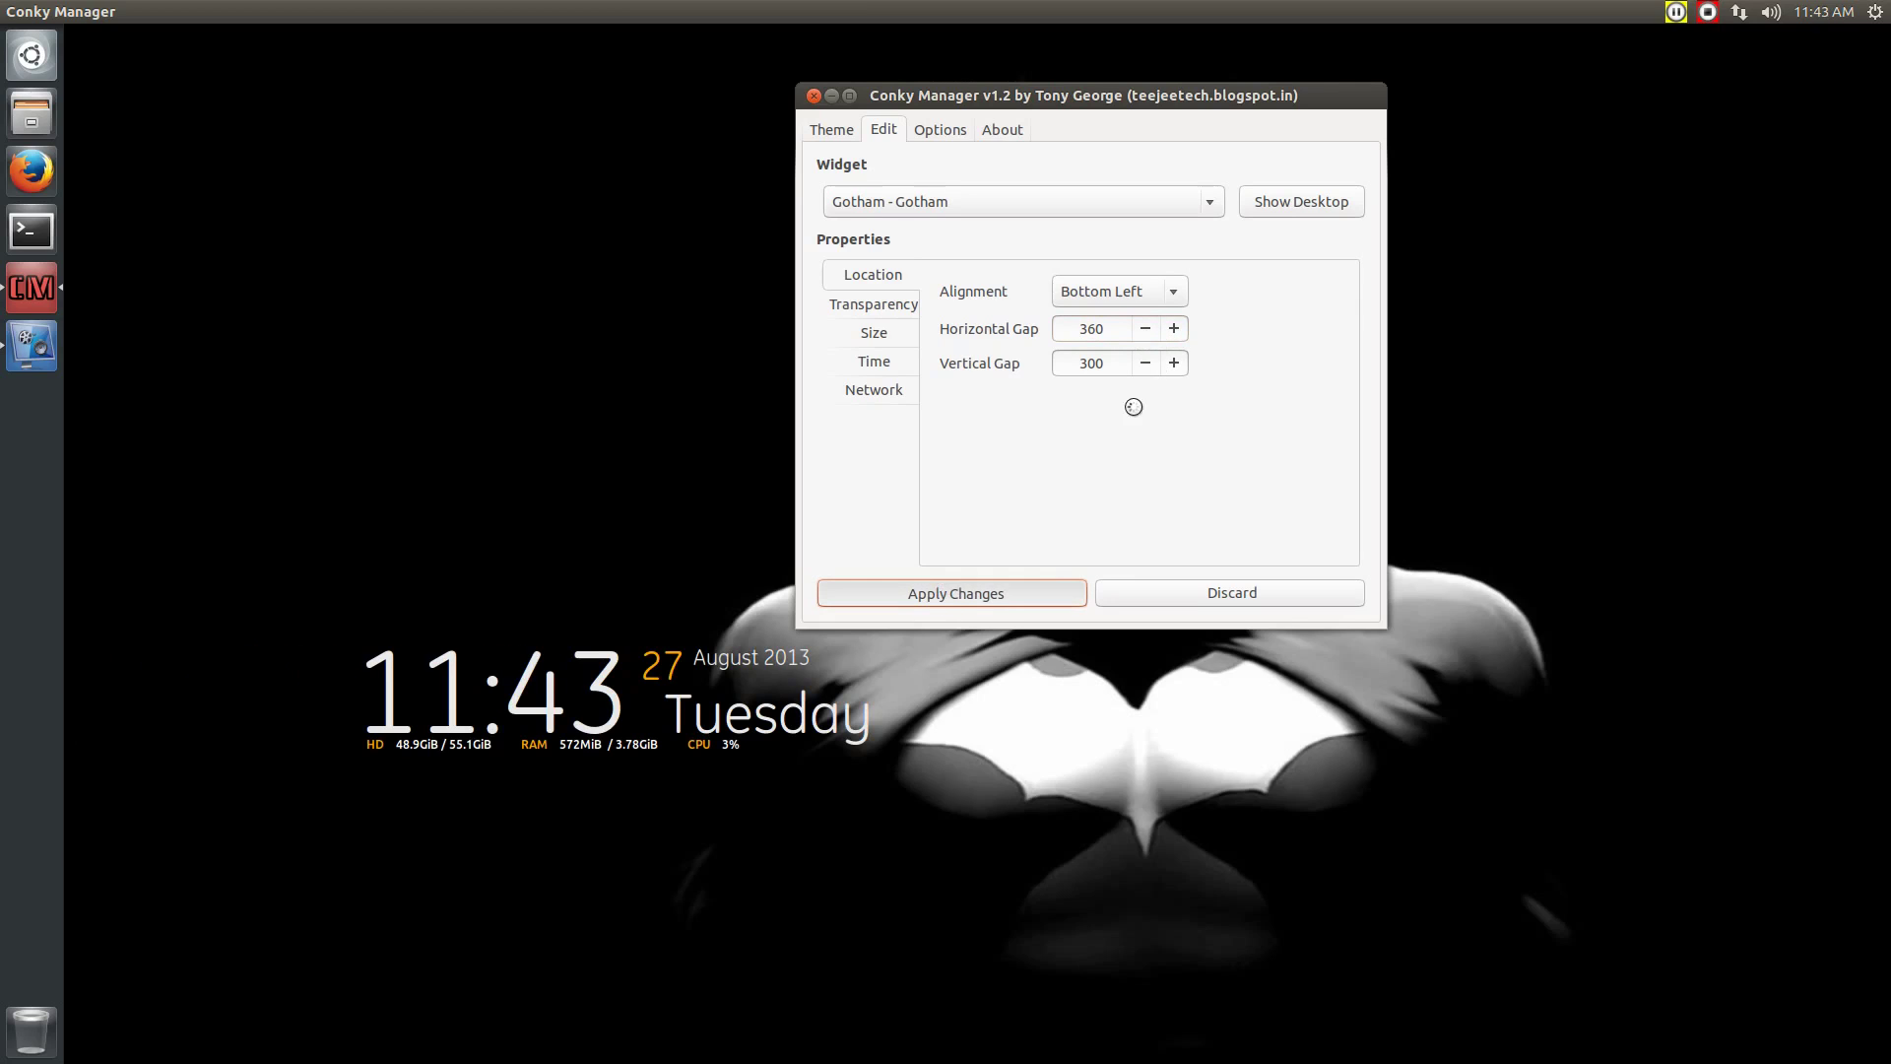
click(989, 597)
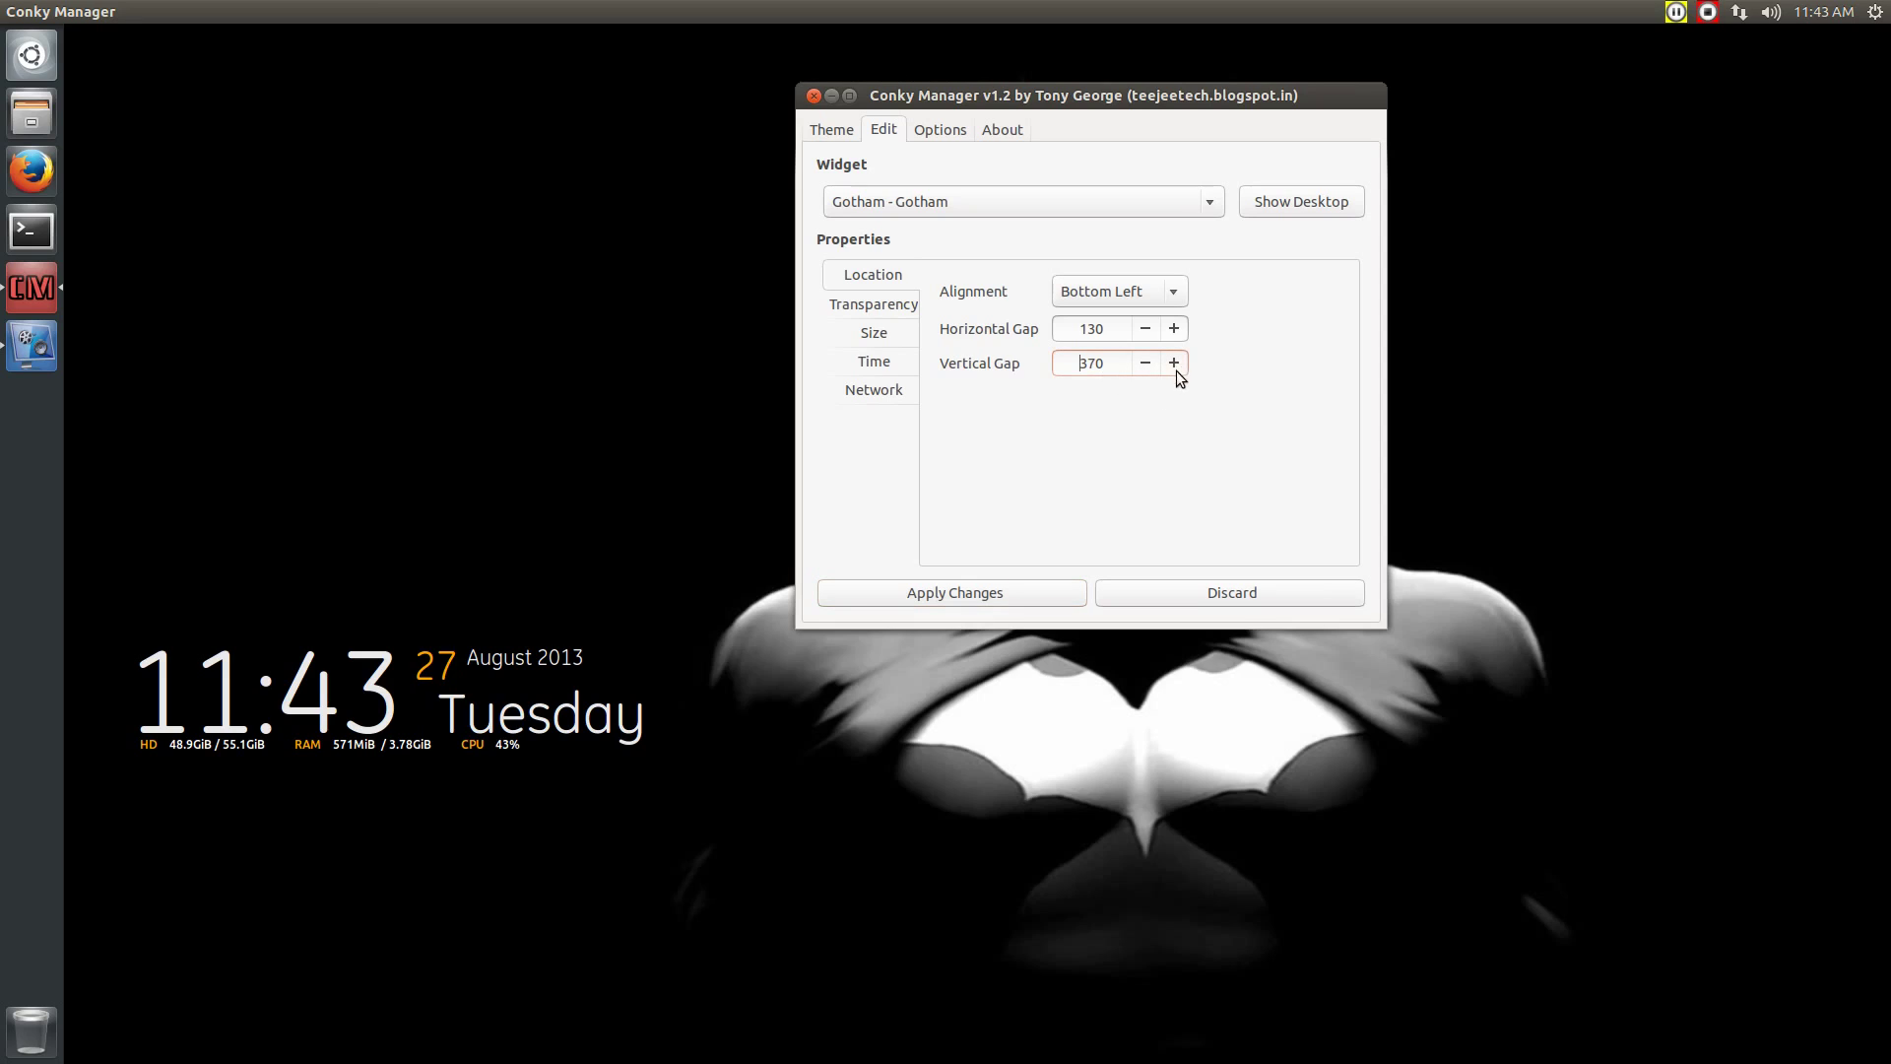
Try vertical gaps of 370 and 0 for the Gotham widget, and settle on 80, applying each value
click(946, 589)
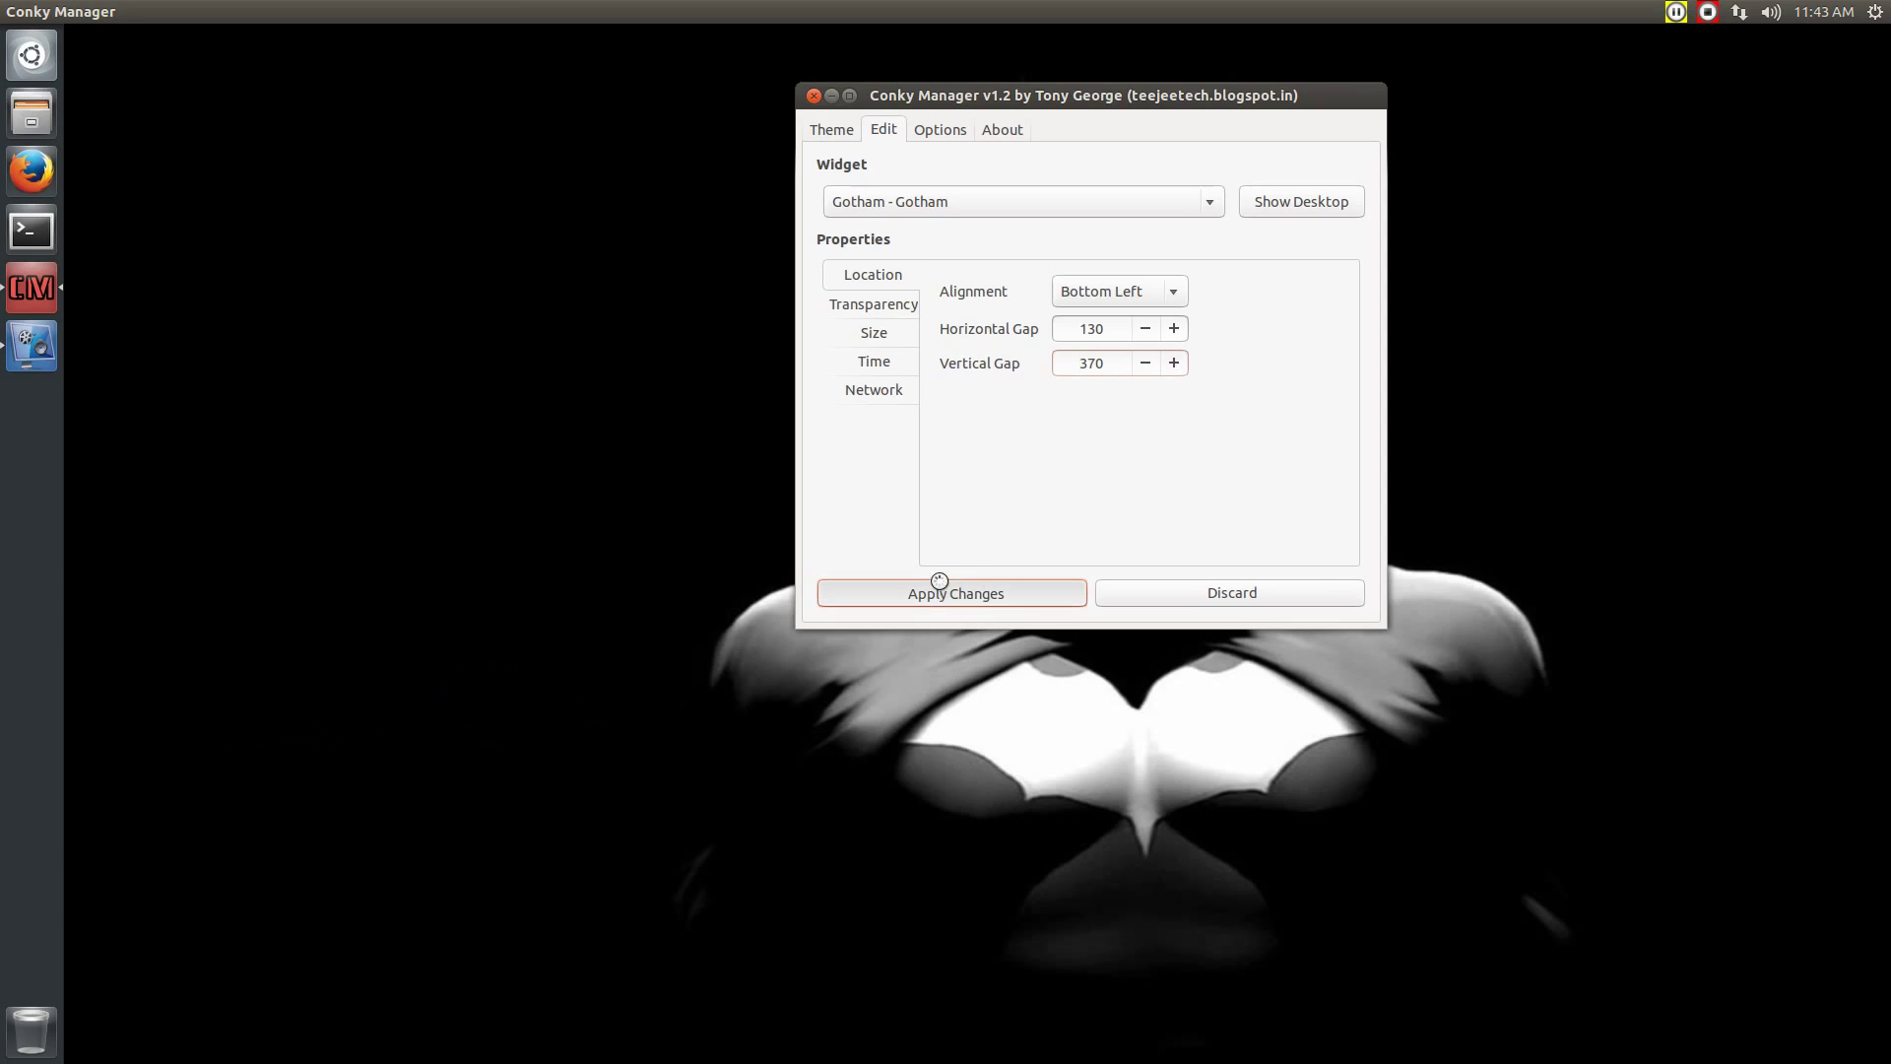
click(1143, 364)
click(983, 599)
key(Delete)
click(997, 589)
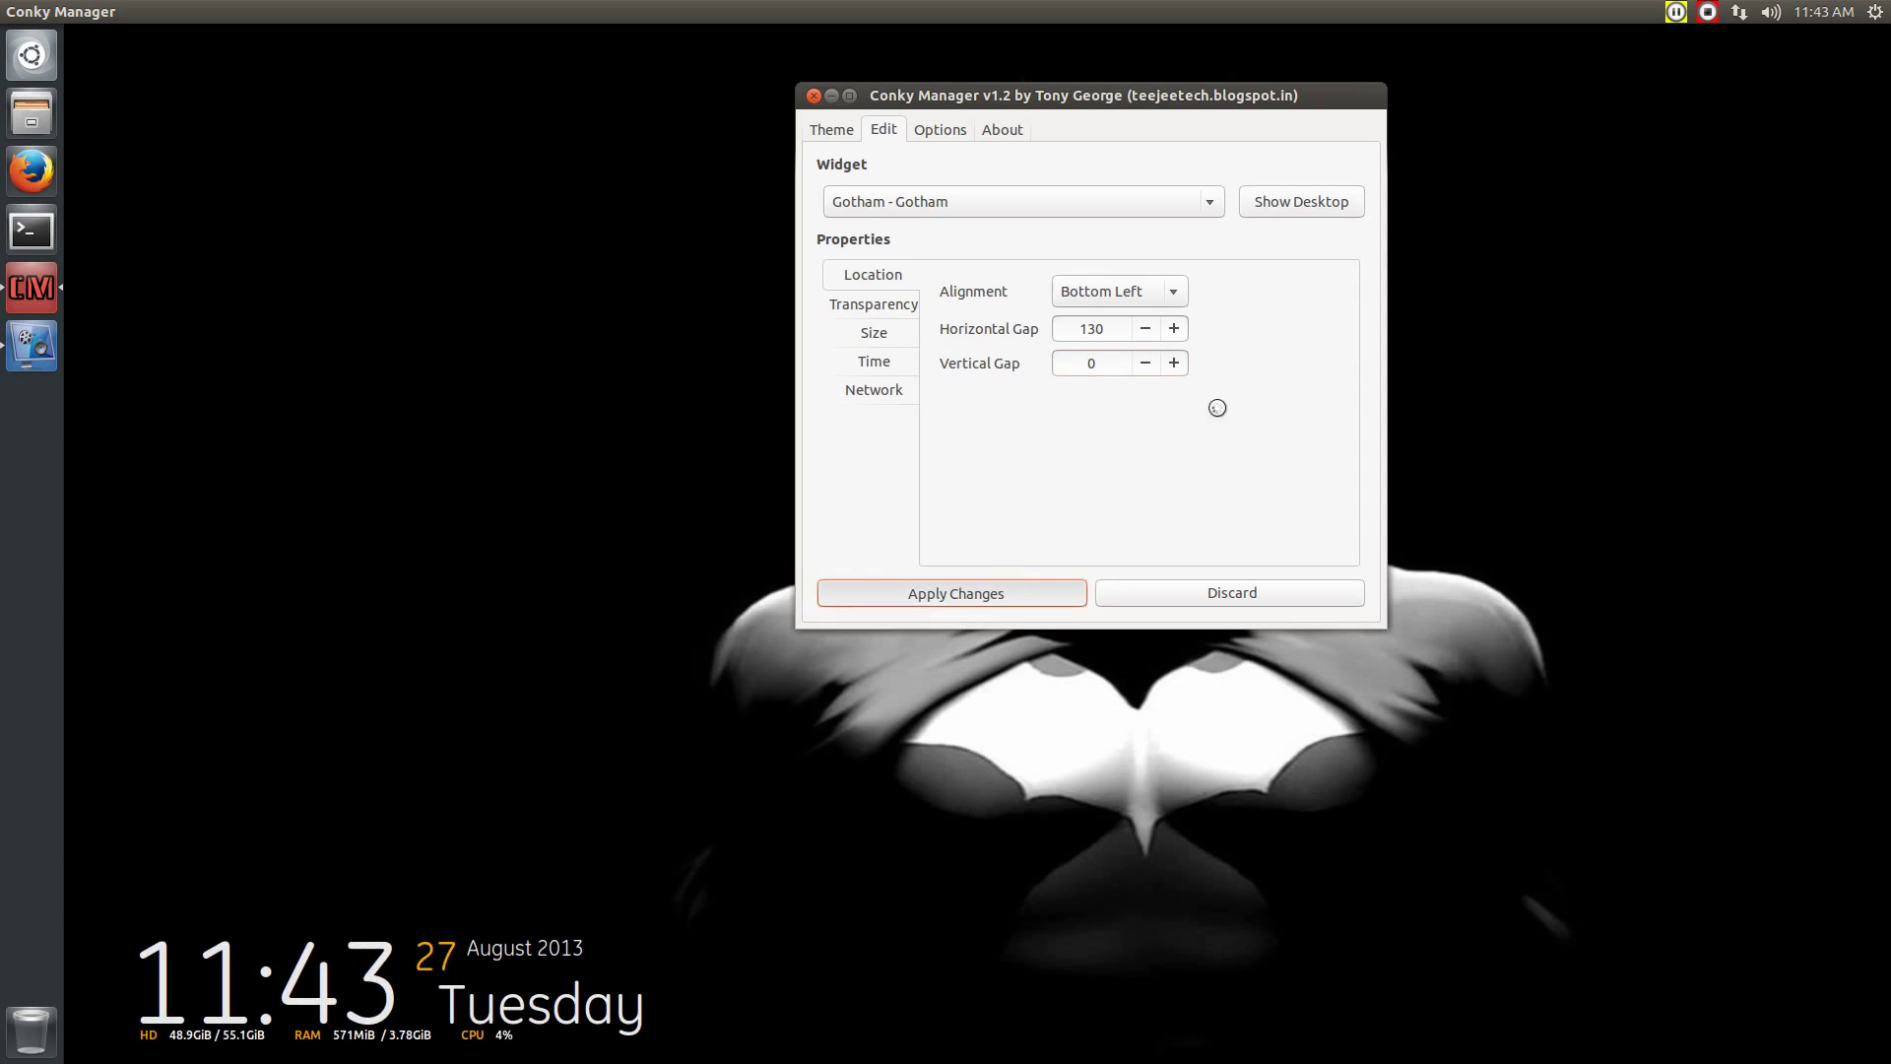
text(8)
click(1000, 587)
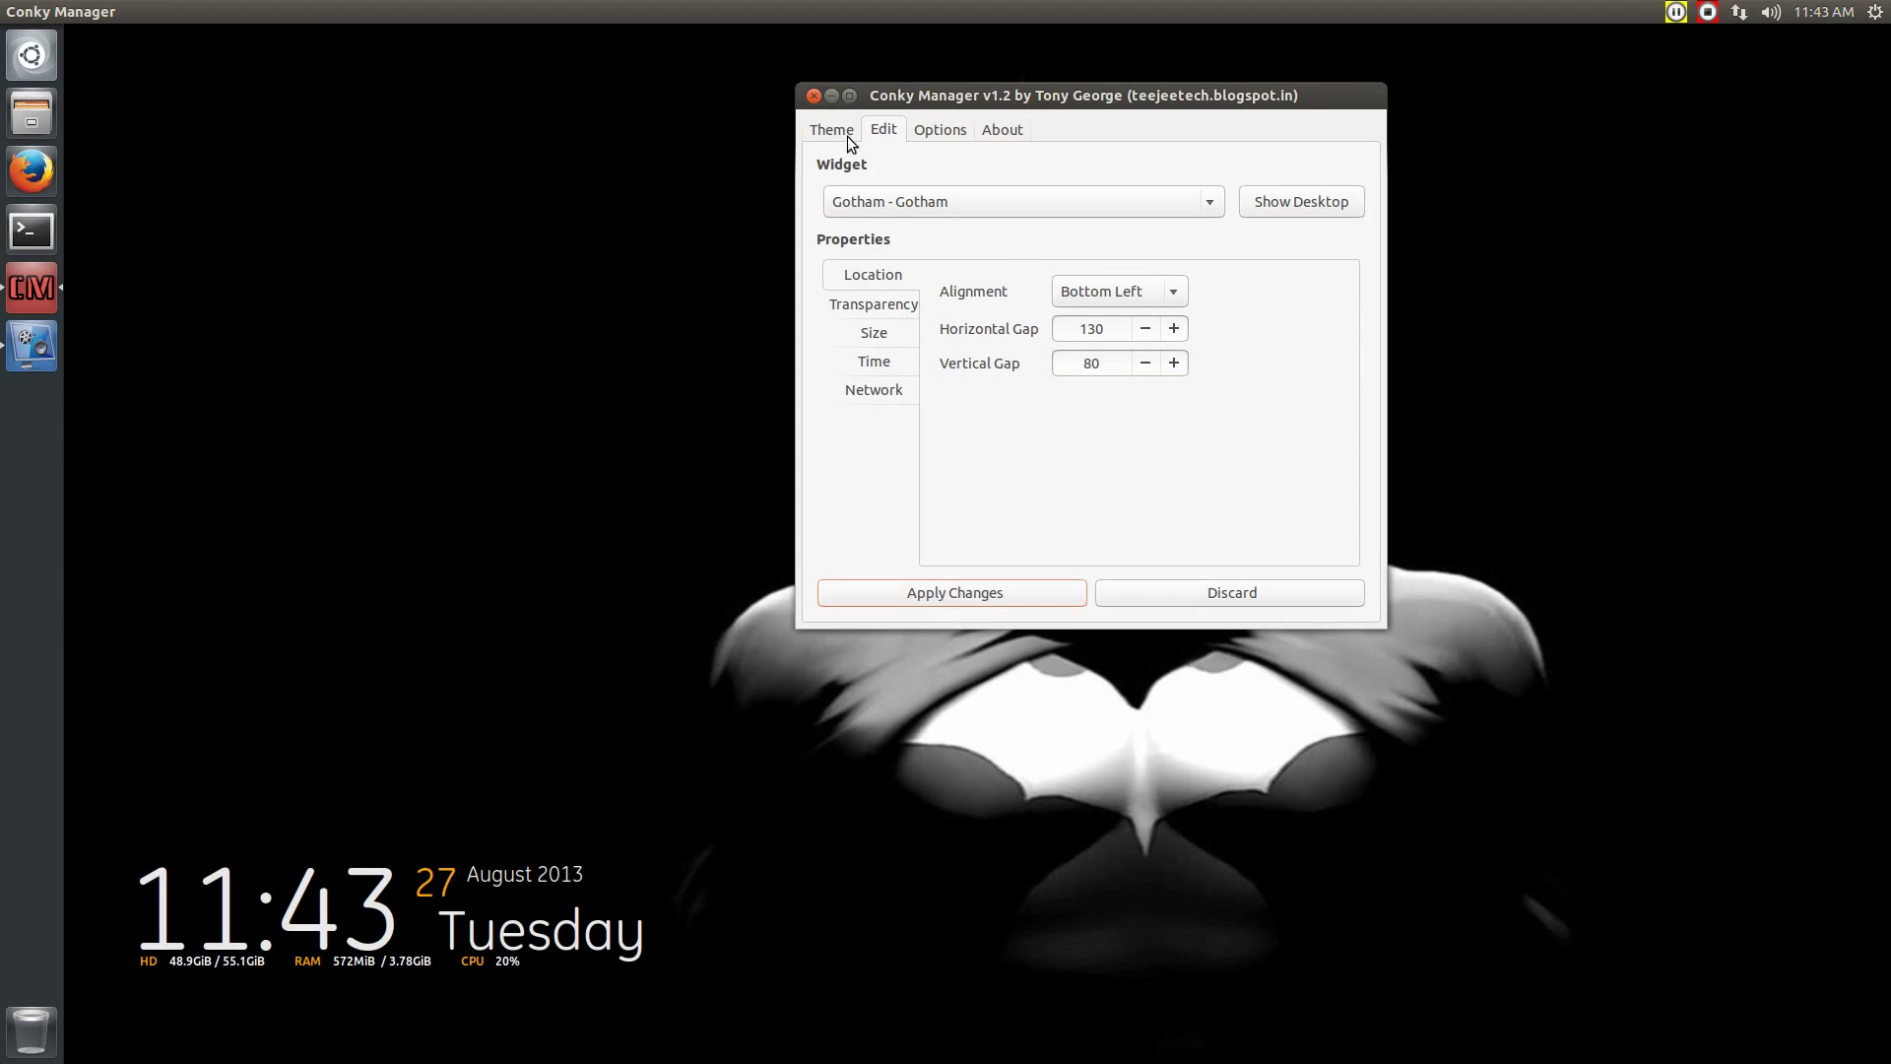
Check the Gotham widget's transparency settings and the available transparency types
click(866, 304)
drag(913, 101, 219, 92)
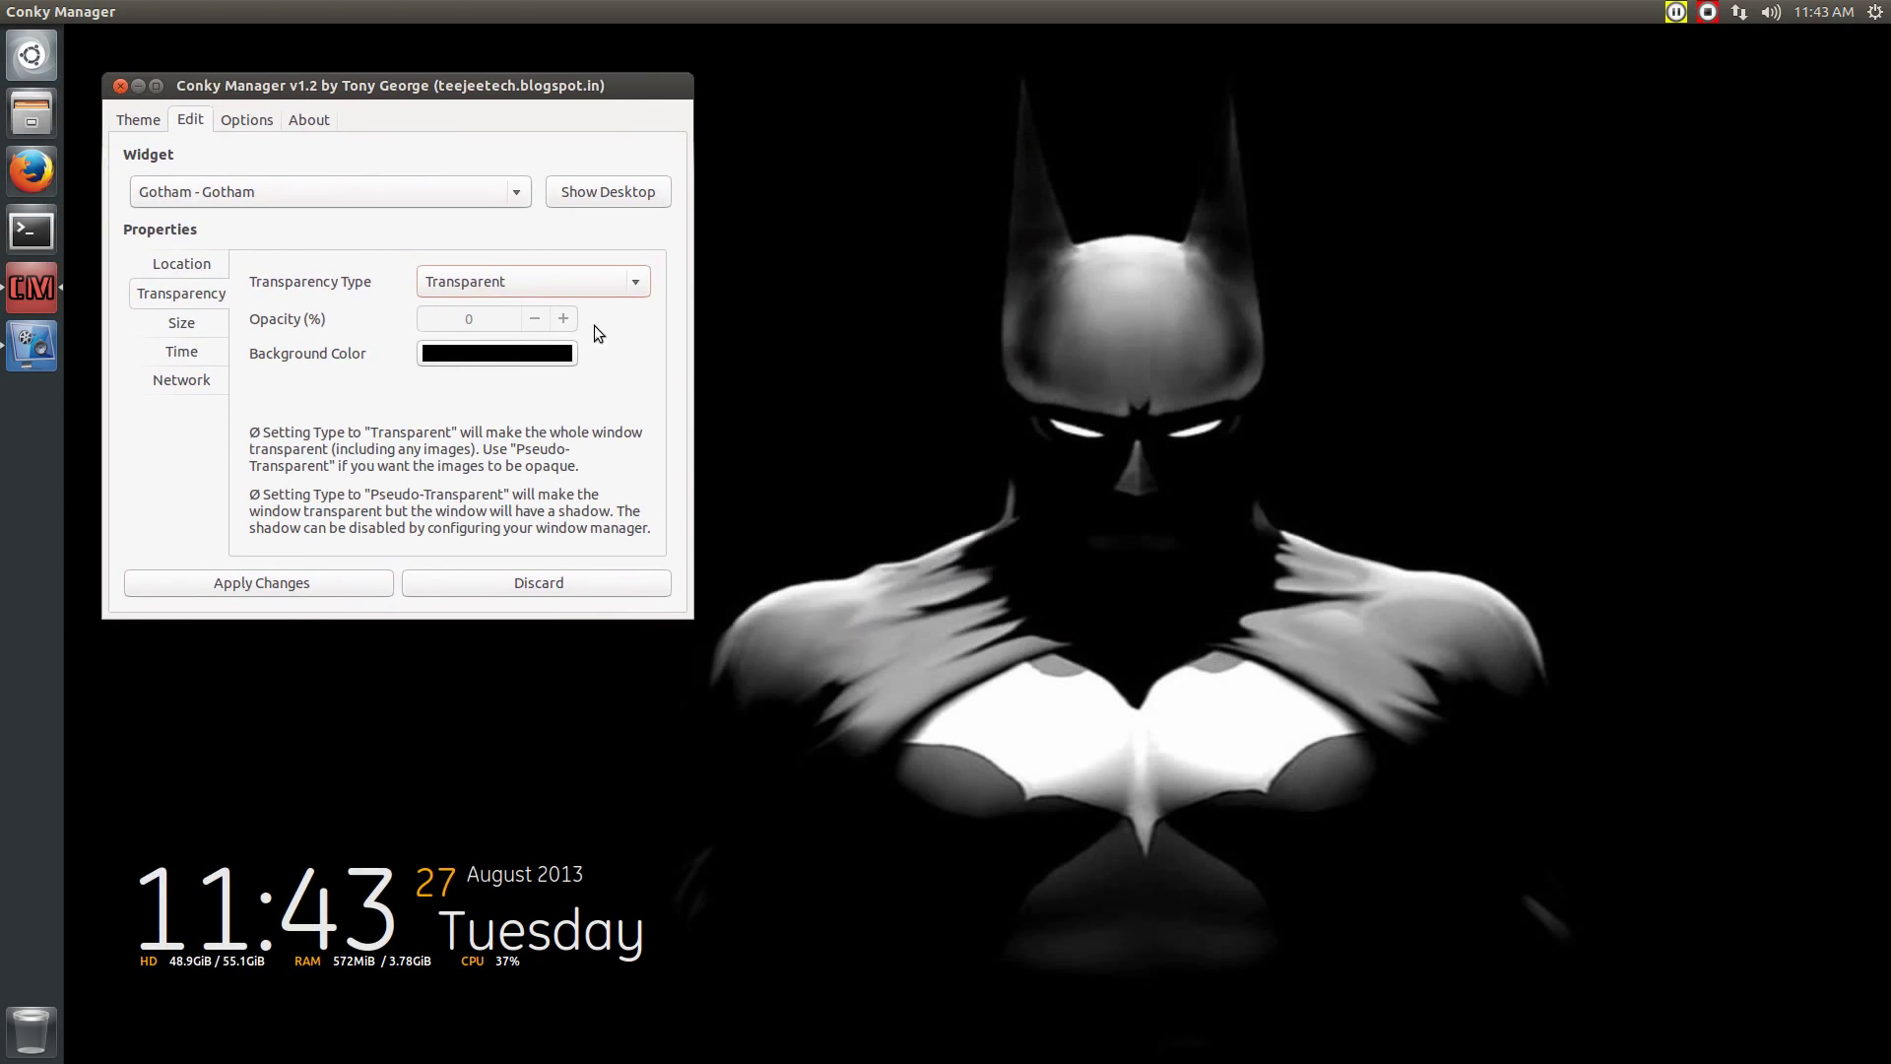
click(552, 279)
click(552, 285)
Raise the Gotham widget's minimum width by two increments and set its time format to 12 Hour, applying both changes
click(177, 326)
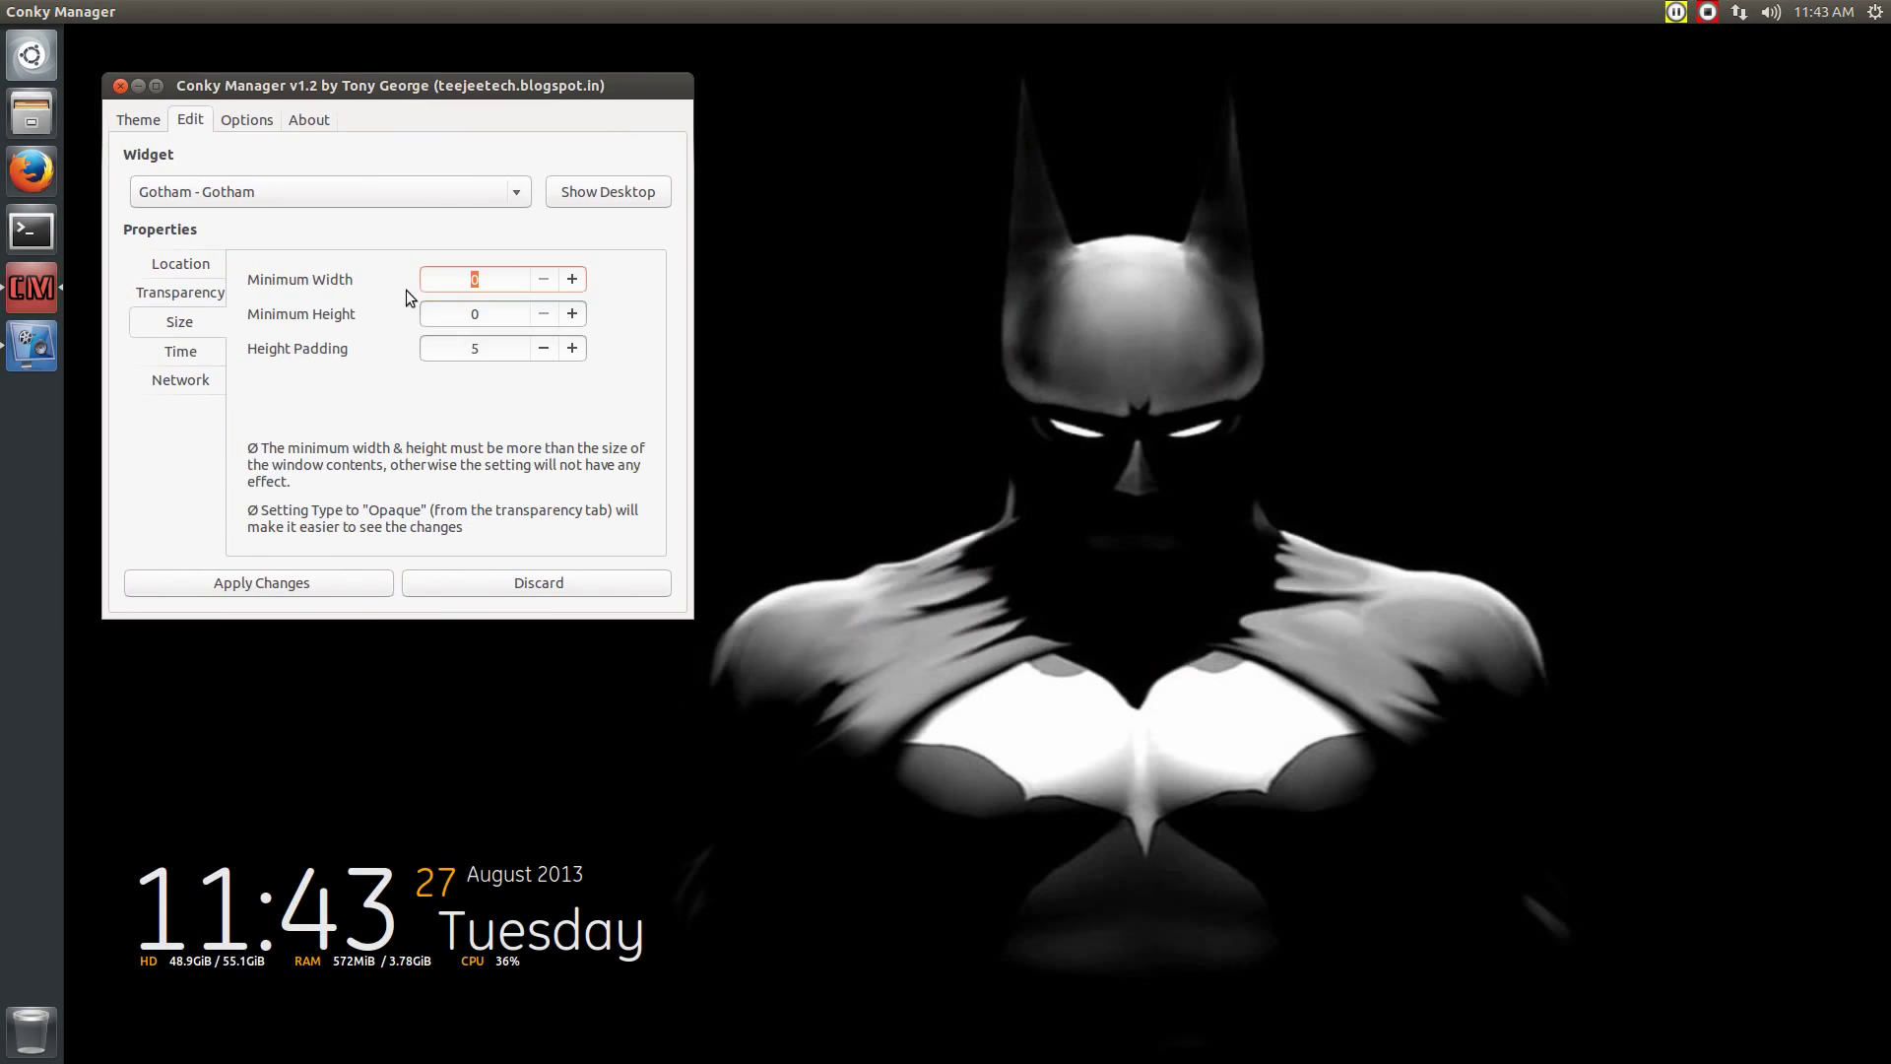
click(571, 279)
click(571, 279)
click(359, 583)
click(179, 359)
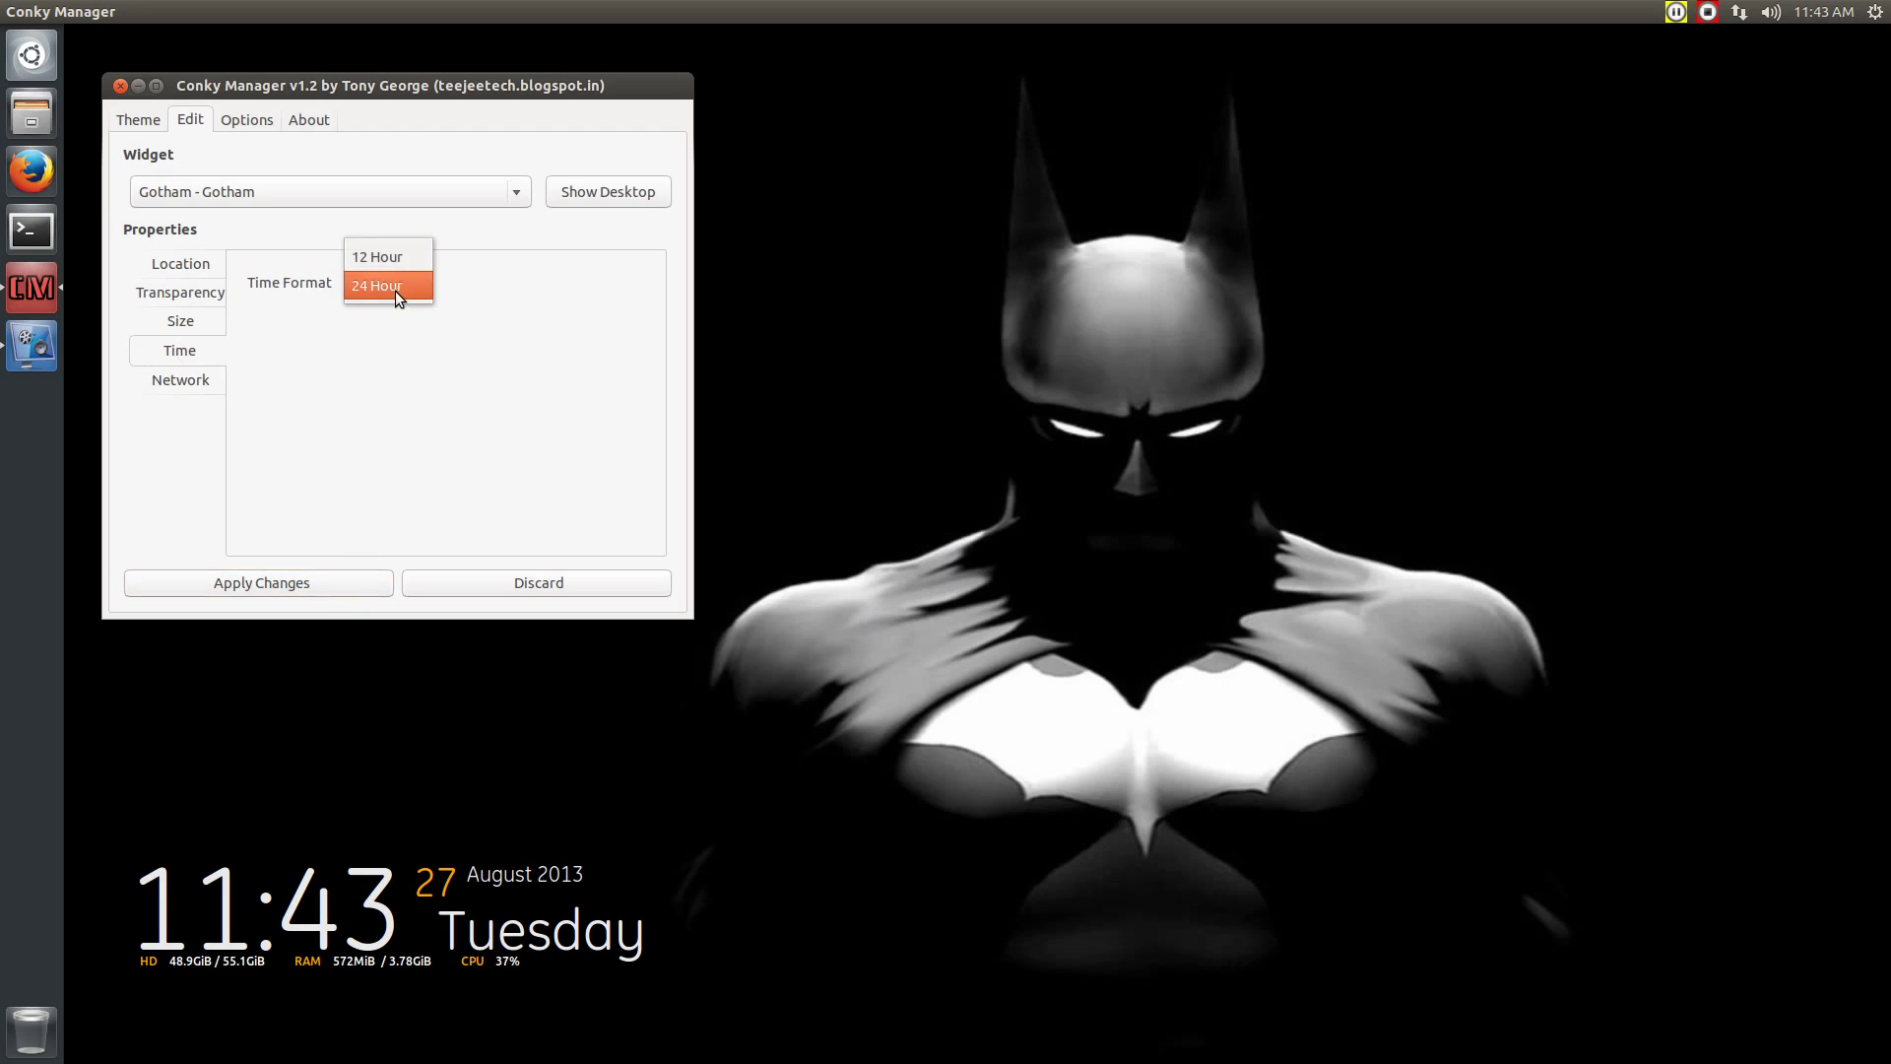
click(257, 583)
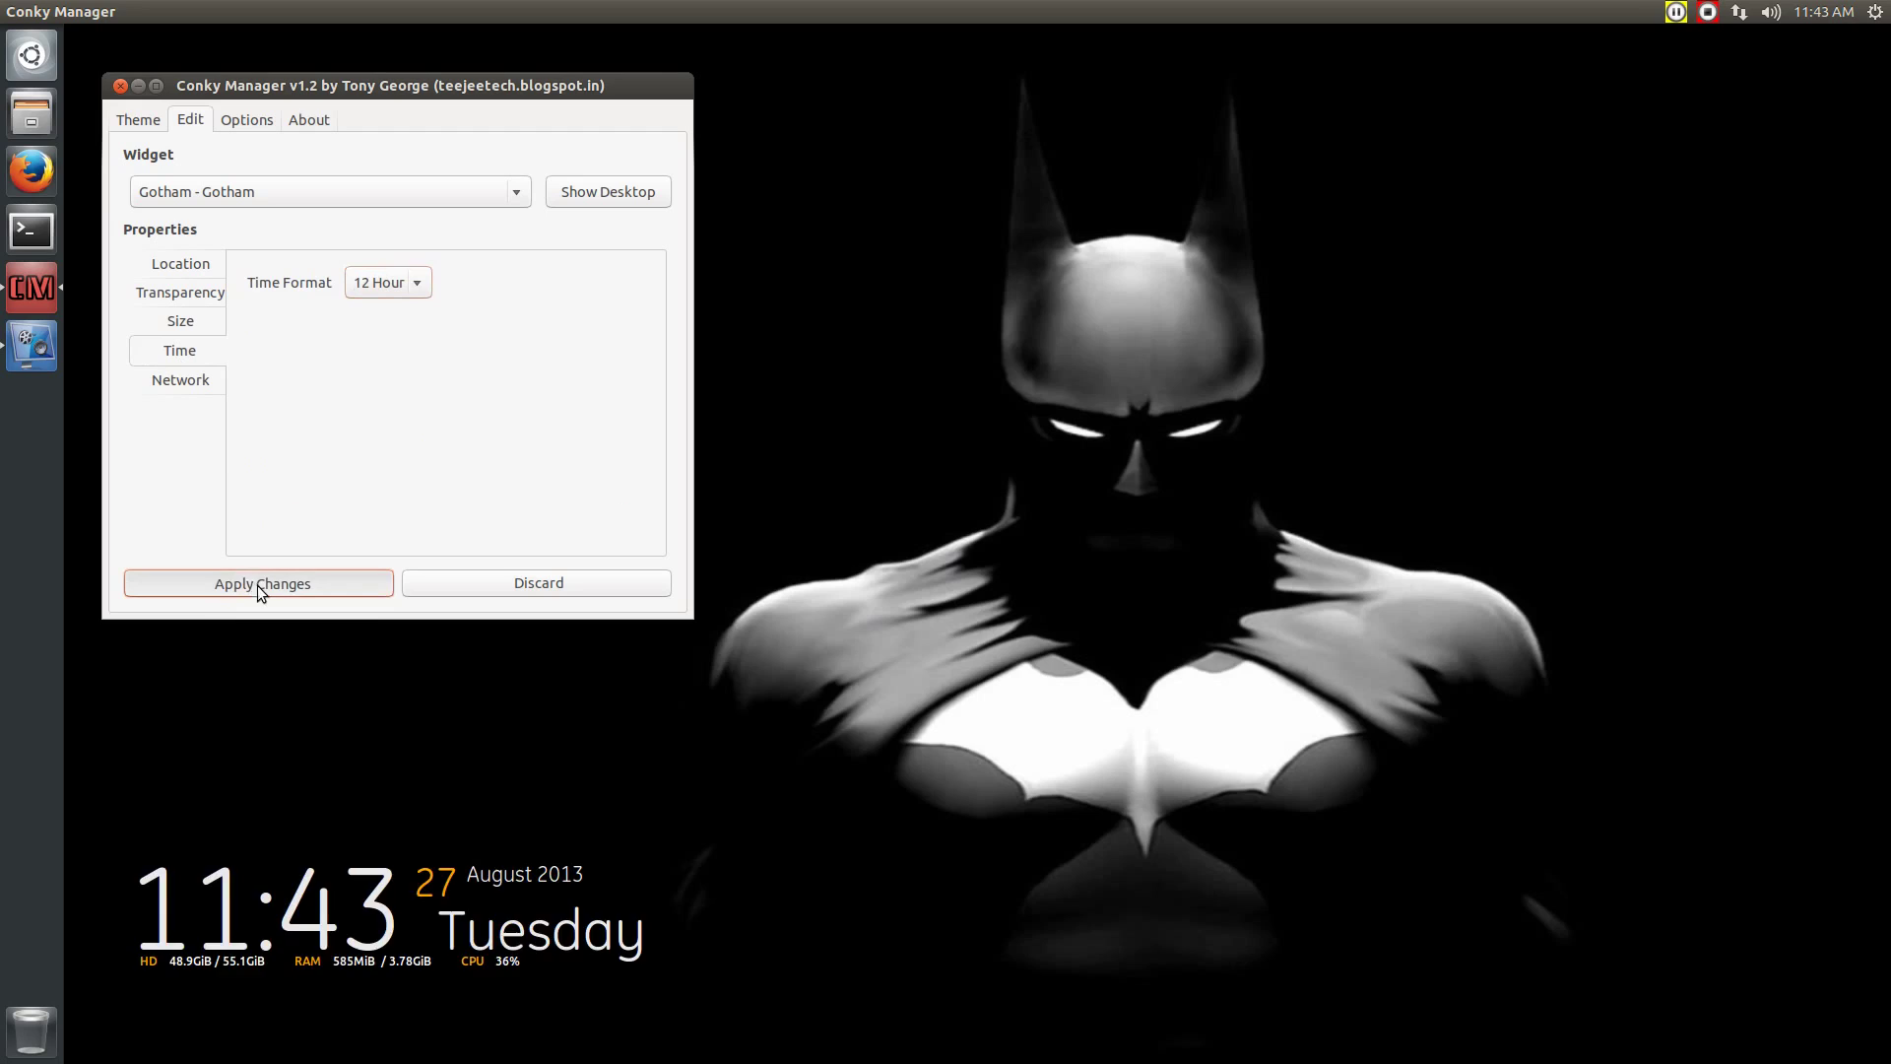
Look over the Gotham widget's network settings, the general options and the program's version information
click(198, 378)
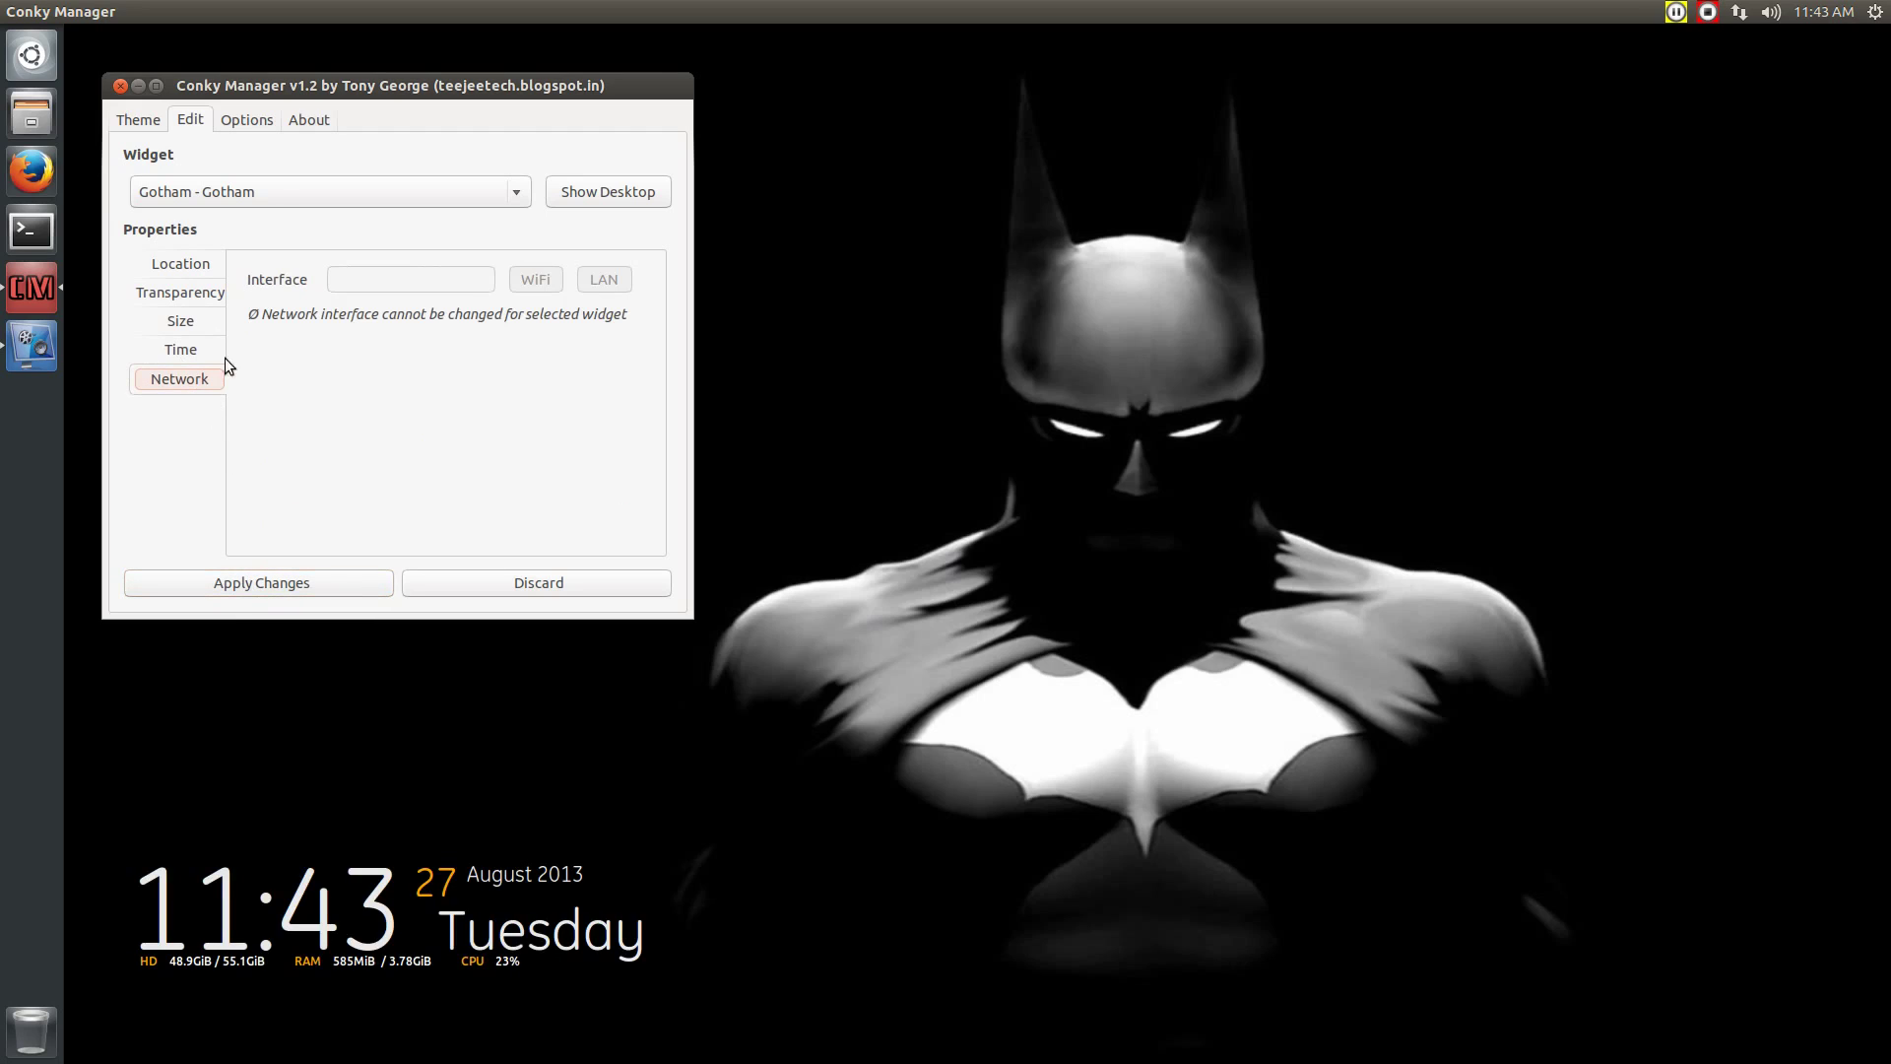
click(258, 122)
click(293, 119)
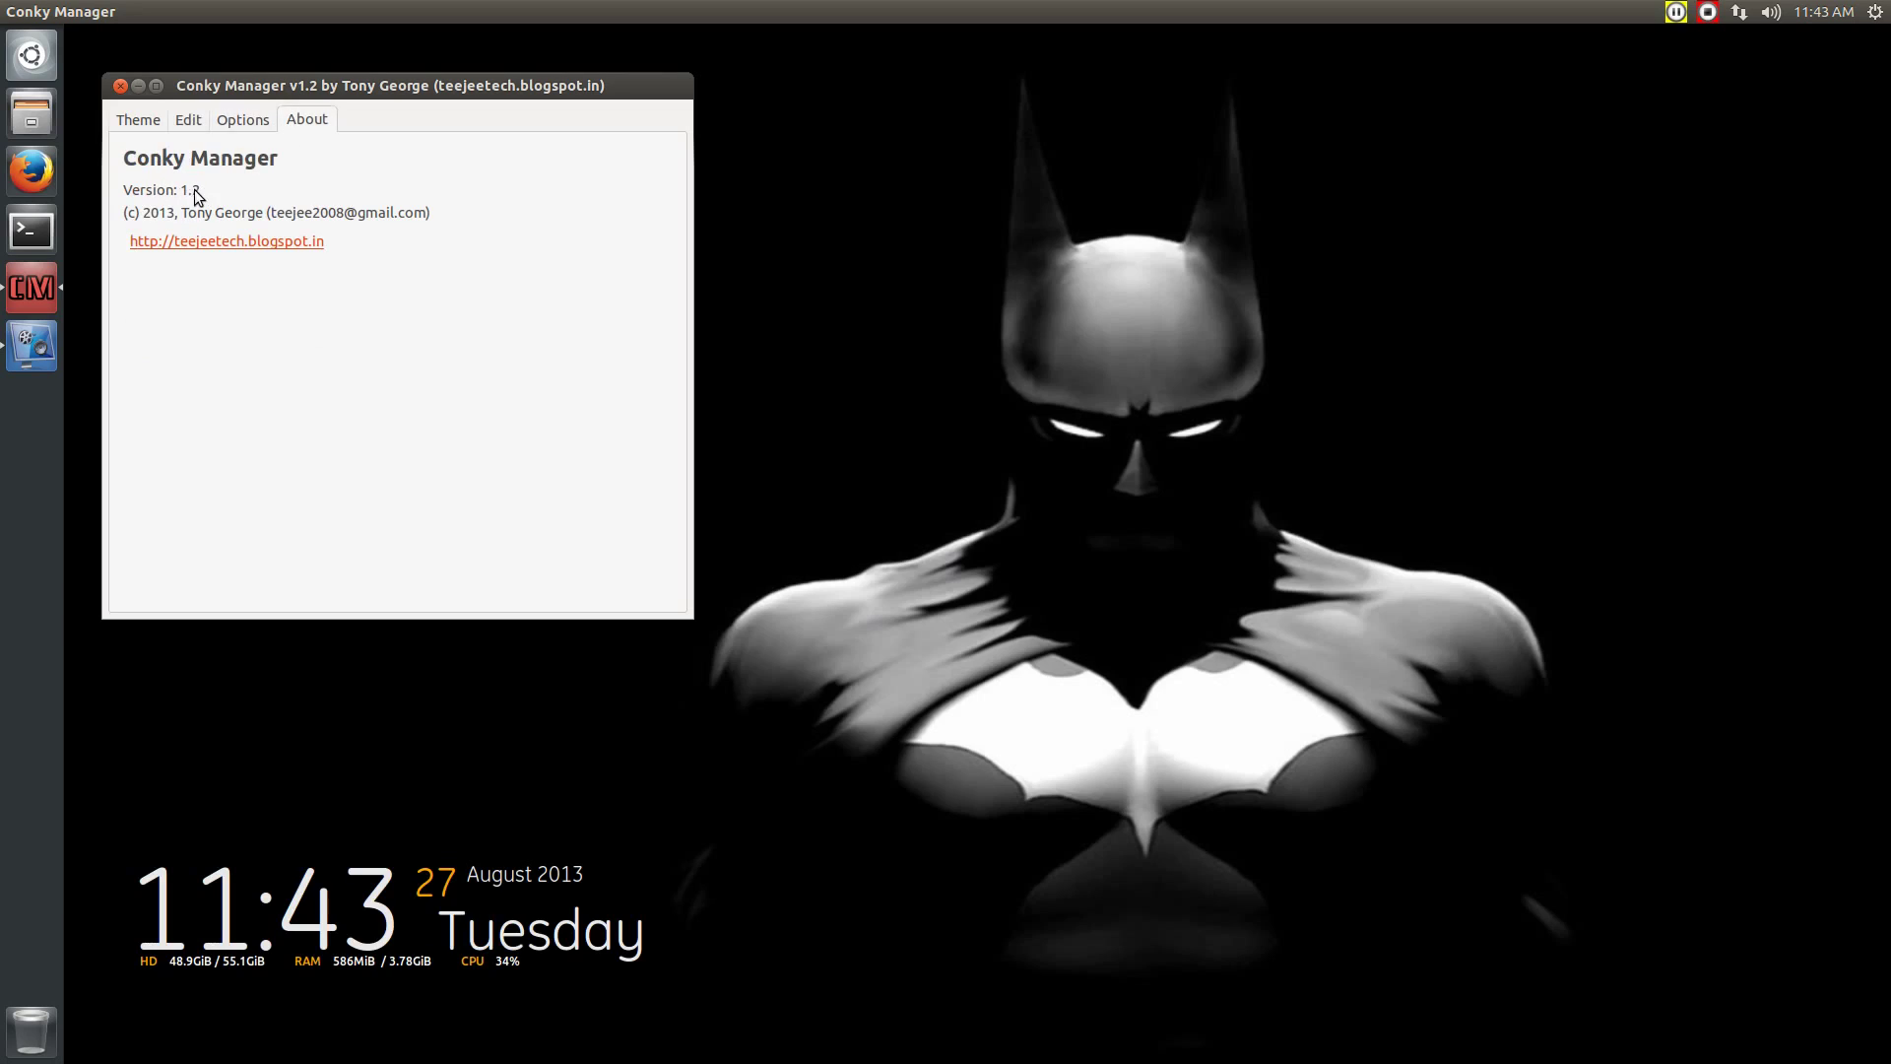
Close Conky Manager and remove its shortcut from the launcher
click(120, 85)
right_click(11, 296)
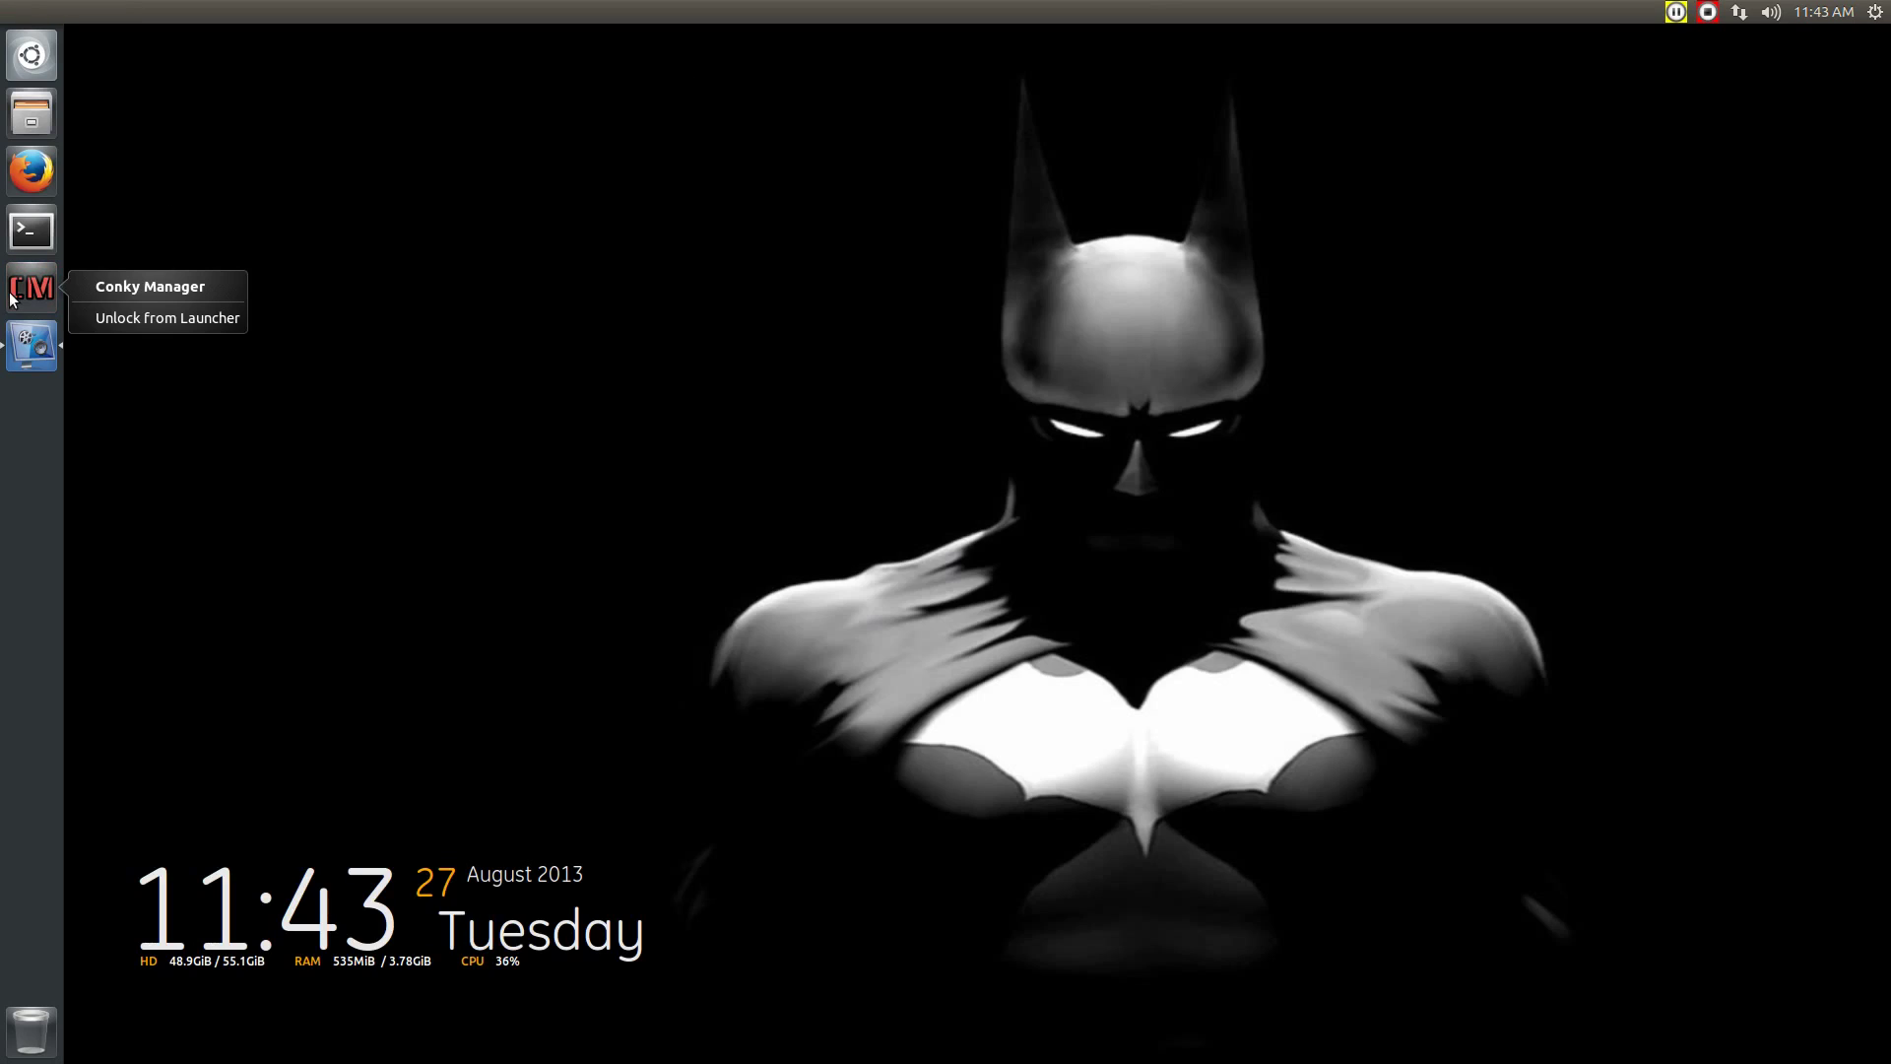
click(77, 317)
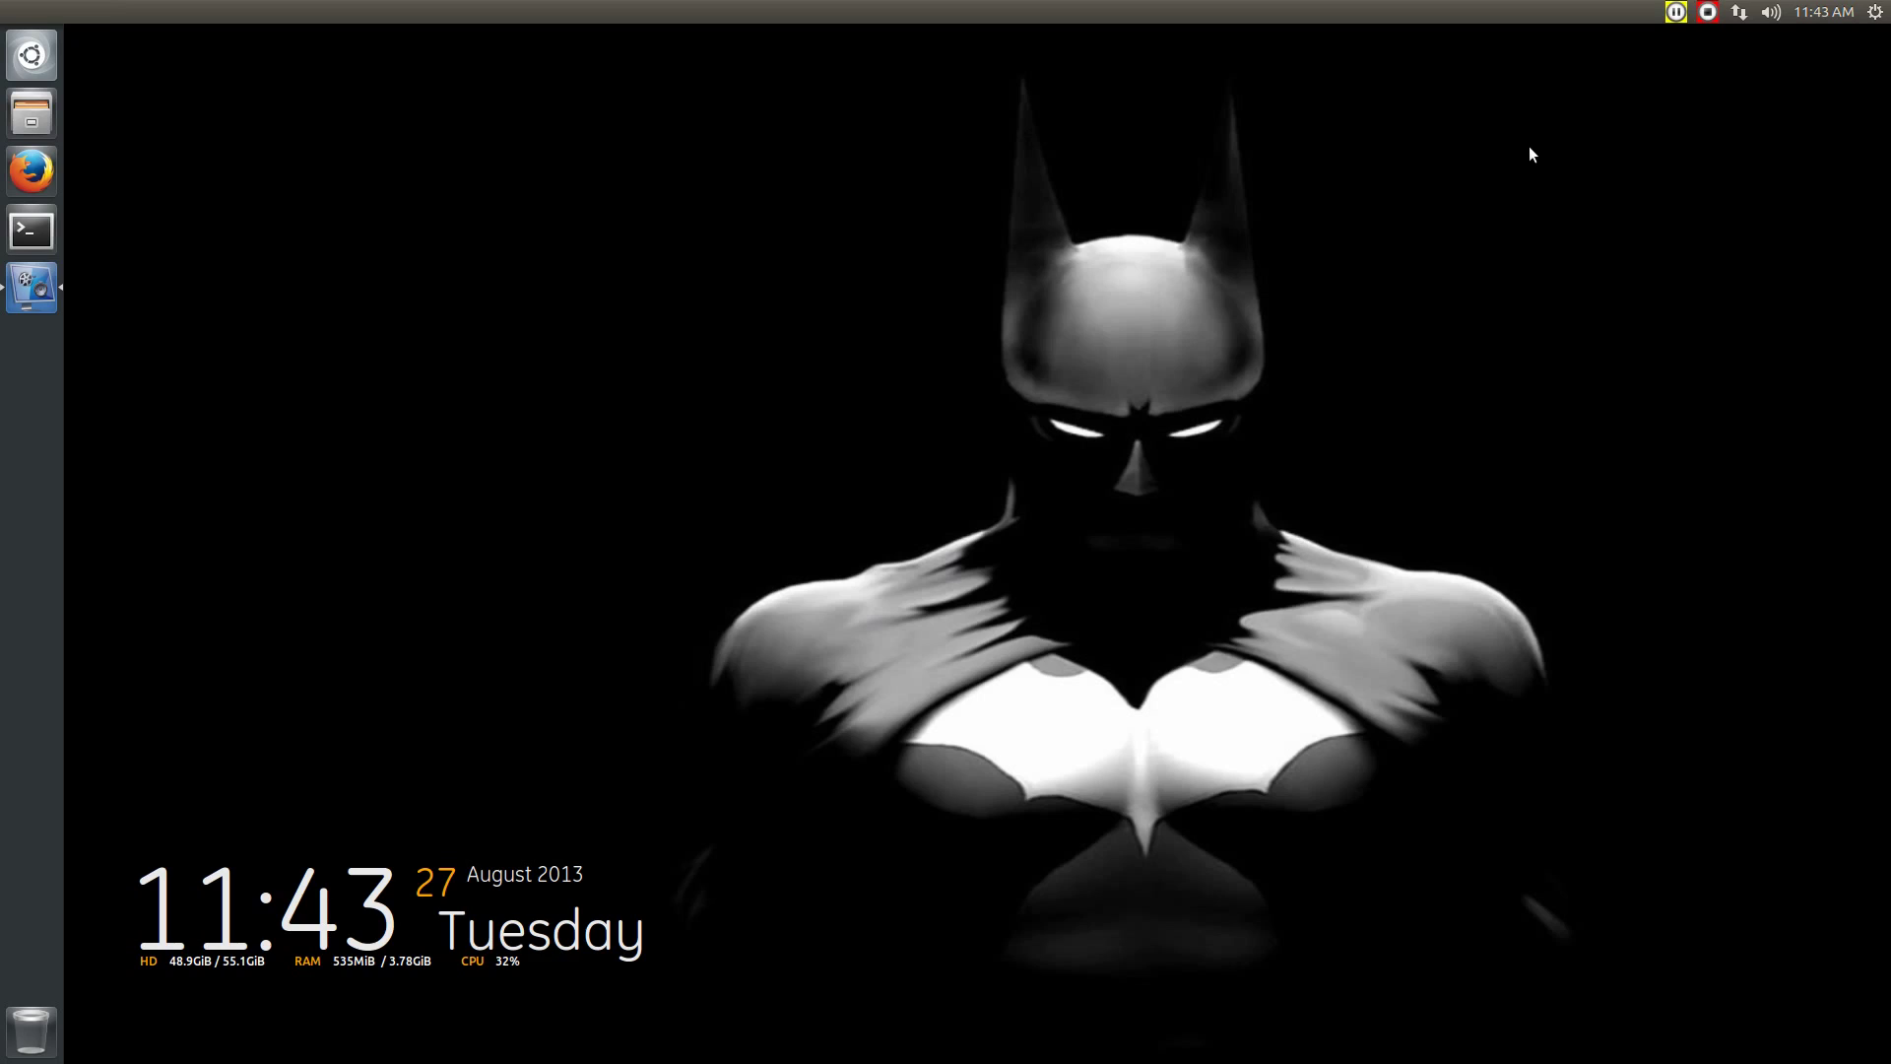